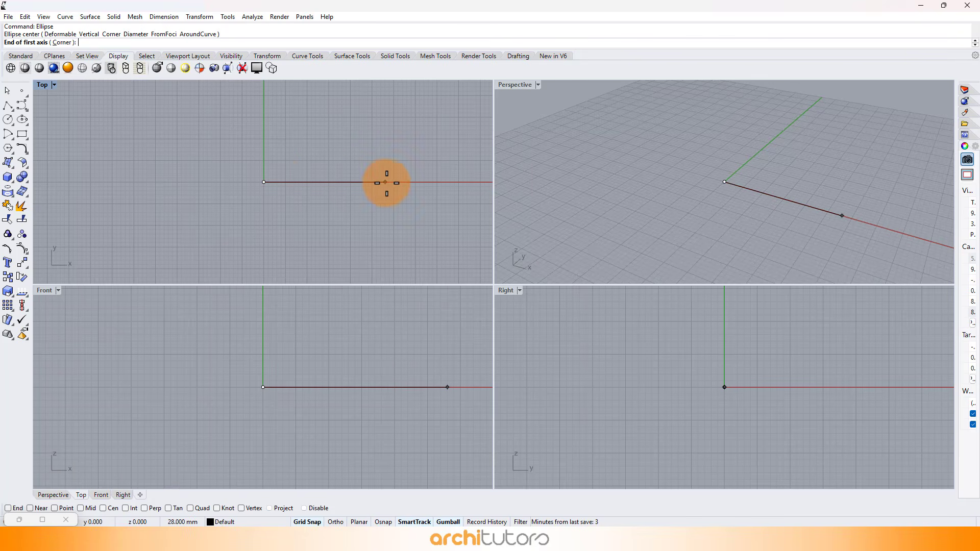
# Draw an ellipse centred on the origin in the Top view, with its second axis ending 12 mm along Y.
pyautogui.click(372, 182)
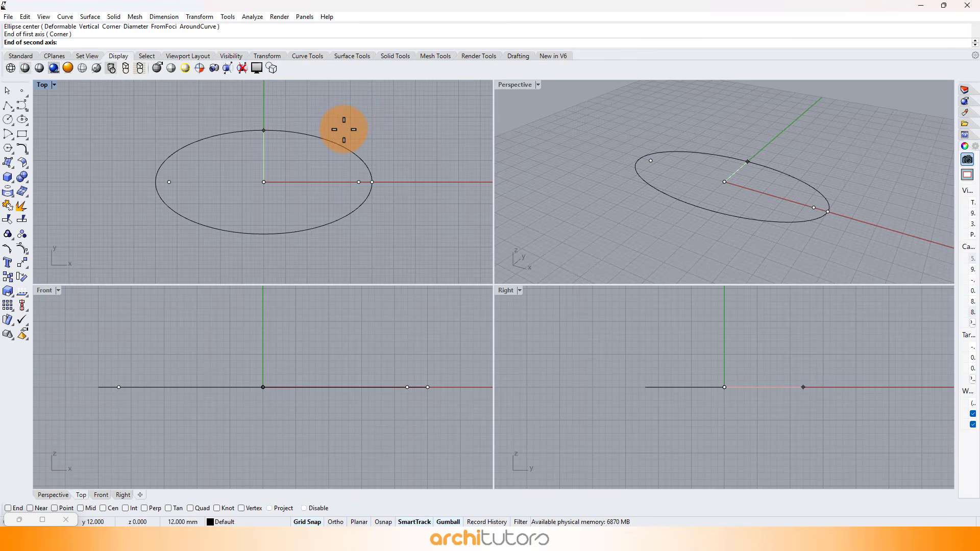
pyautogui.click(328, 141)
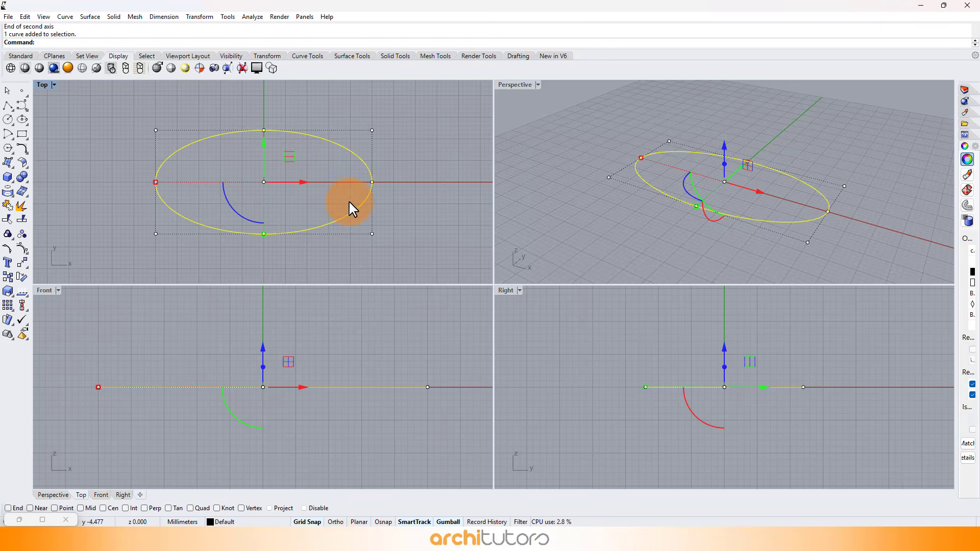
# Make two copies of the ellipse stacked vertically above the original, leaving three ellipses at different heights.
pyautogui.hotkey('ctrl', 'v')
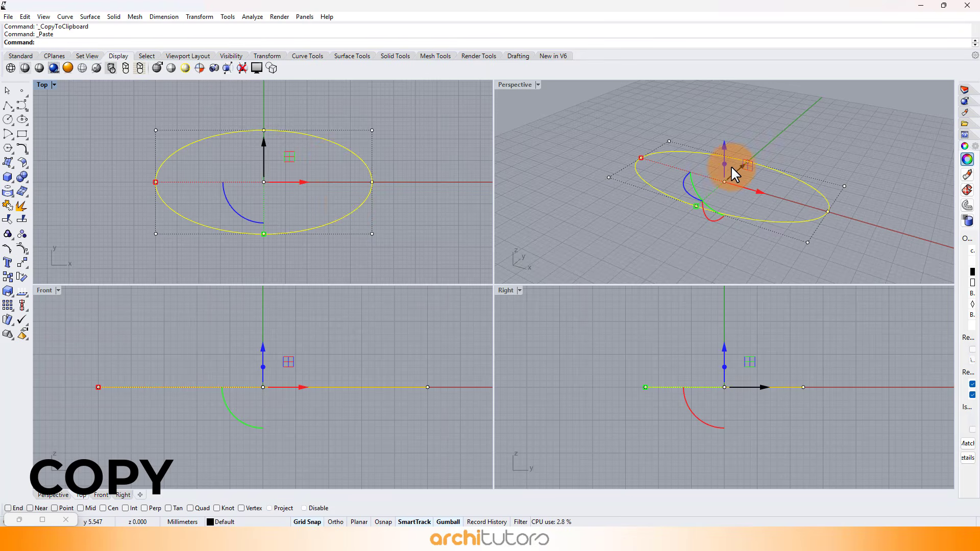
pyautogui.moveTo(731, 166); pyautogui.dragTo(709, 151, button='right')
pyautogui.press('alt')
pyautogui.moveTo(697, 191); pyautogui.dragTo(693, 148)
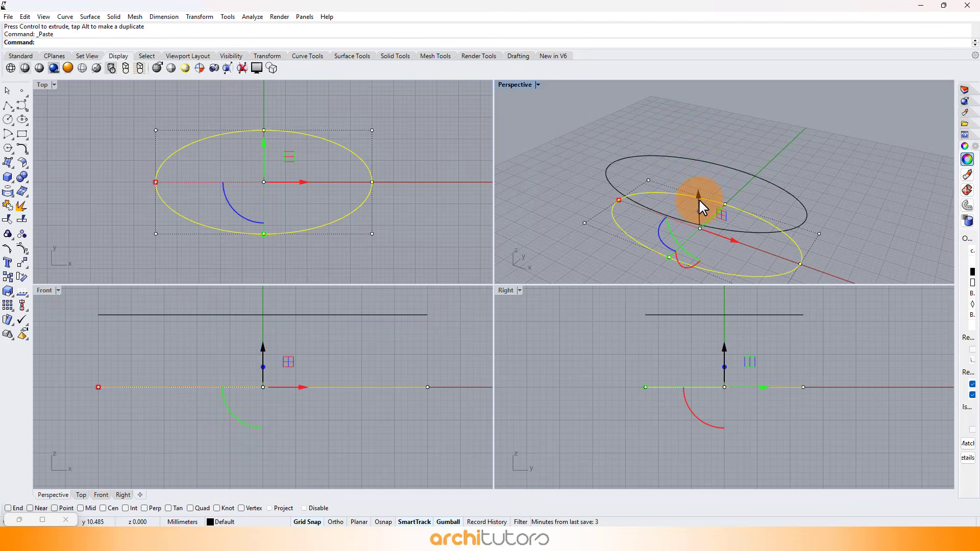
pyautogui.press('alt')
pyautogui.moveTo(700, 198); pyautogui.dragTo(699, 107)
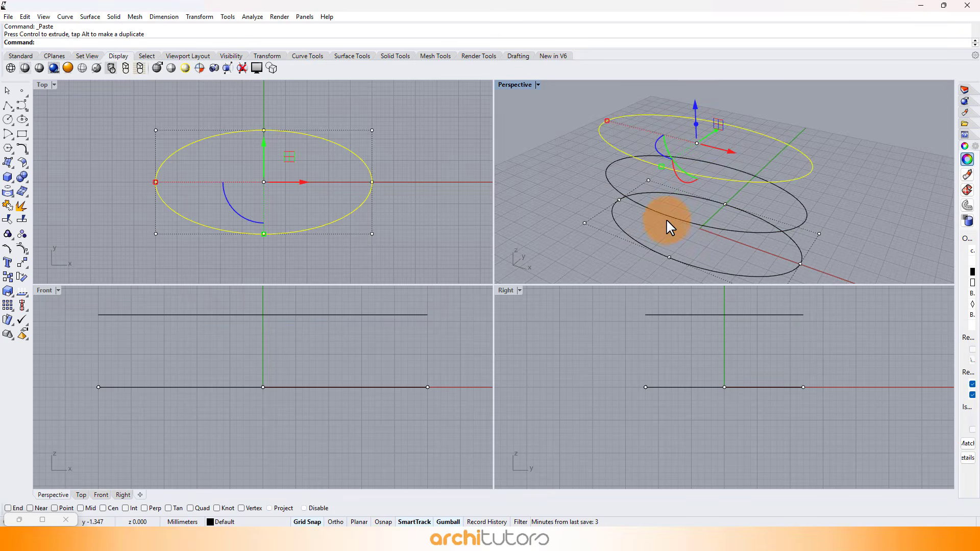
# Scale the middle ellipse up and the top ellipse down about their centres.
pyautogui.click(666, 217)
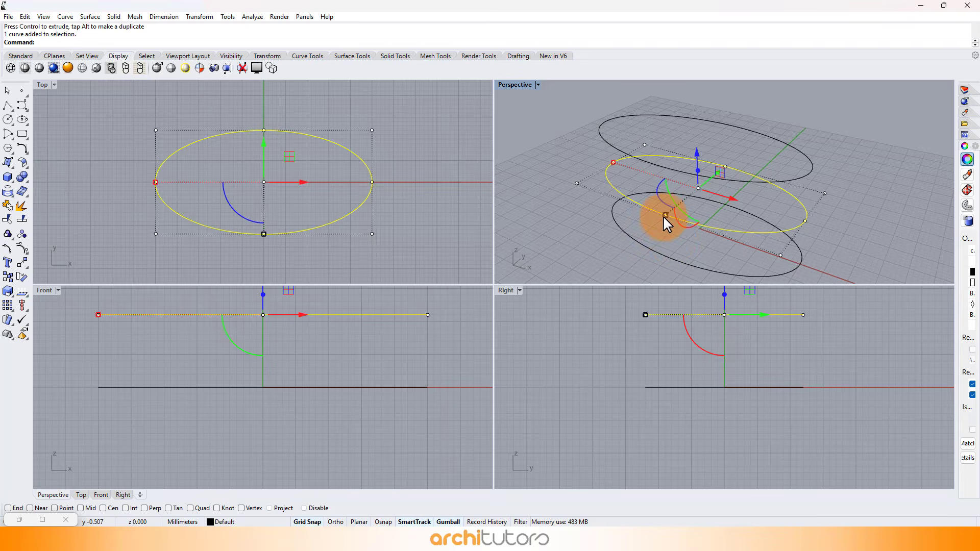
pyautogui.moveTo(663, 215); pyautogui.dragTo(659, 240)
pyautogui.click(675, 166)
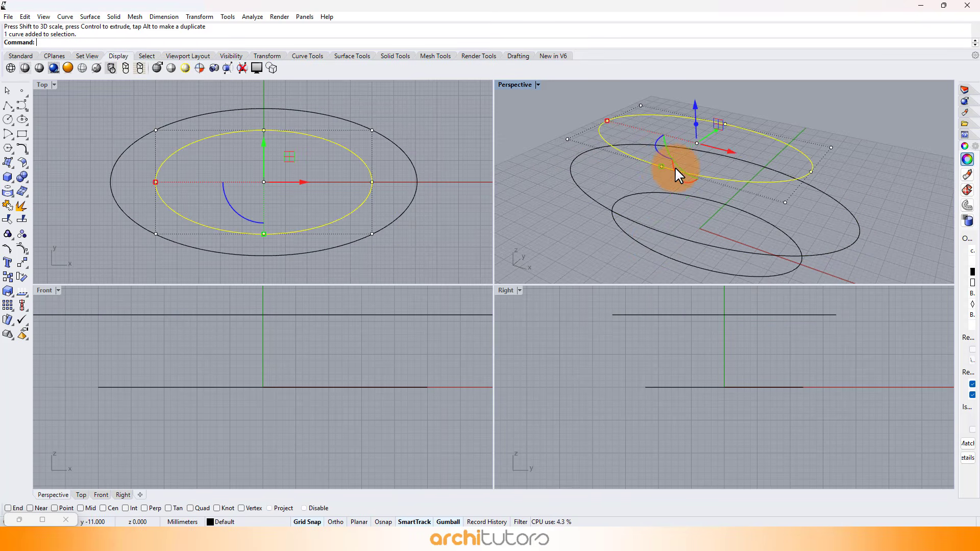
pyautogui.moveTo(661, 164); pyautogui.dragTo(669, 160)
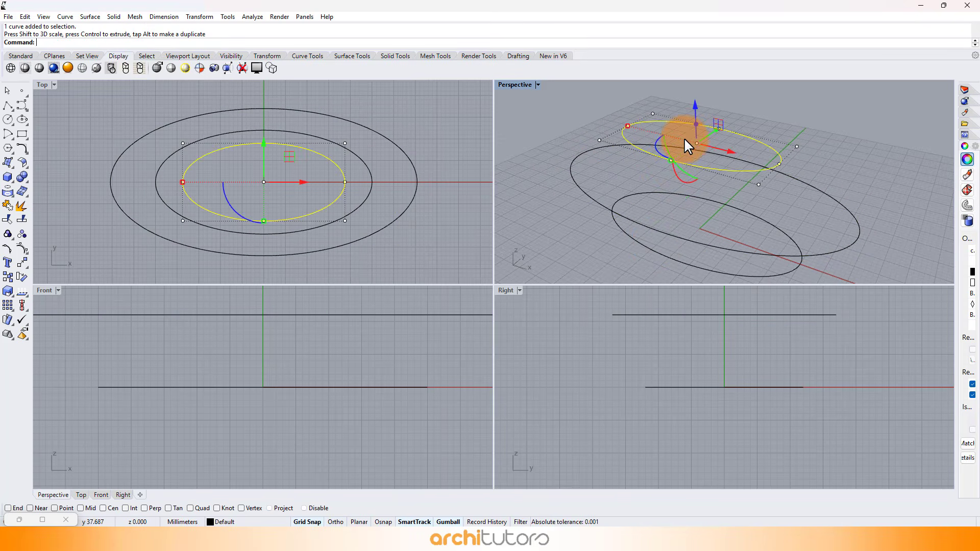
# Raise the top ellipse slightly in the Front view and clear the selection.
pyautogui.scroll(-8, 297, 408)
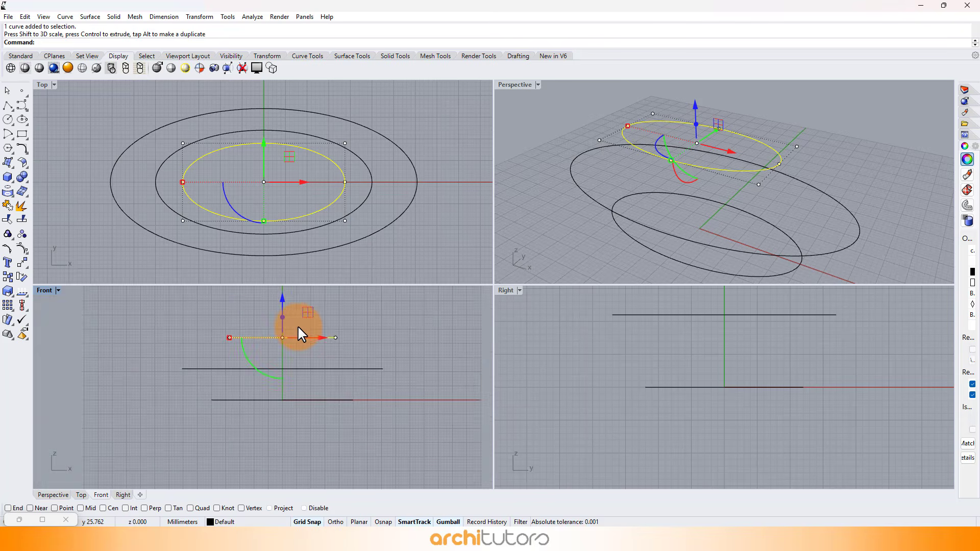
pyautogui.scroll(4, 298, 326)
pyautogui.moveTo(276, 304); pyautogui.dragTo(277, 302)
pyautogui.click(376, 342)
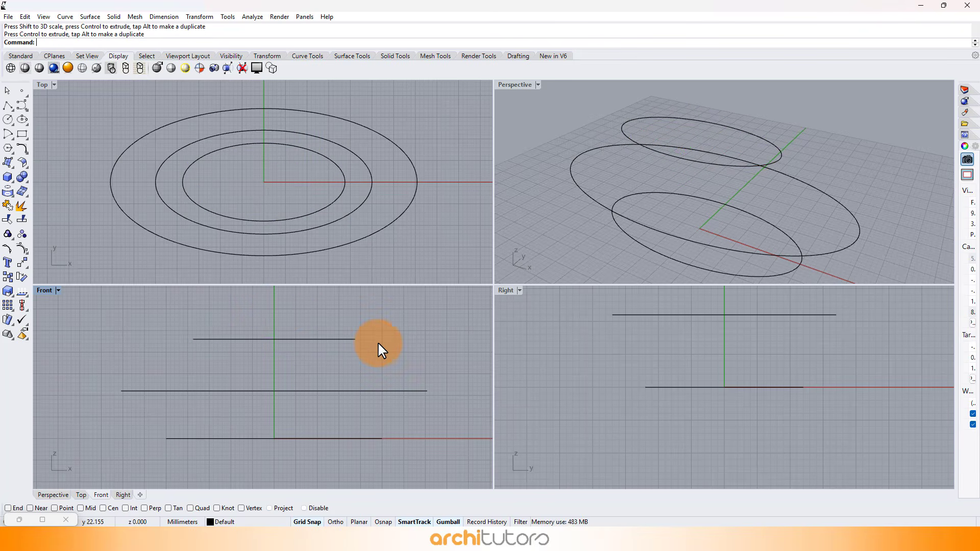
# Launch Grasshopper and maximize the Perspective viewport with the three ellipses in view beside the canvas.
pyautogui.write('Grasshopper')
pyautogui.press('Return')
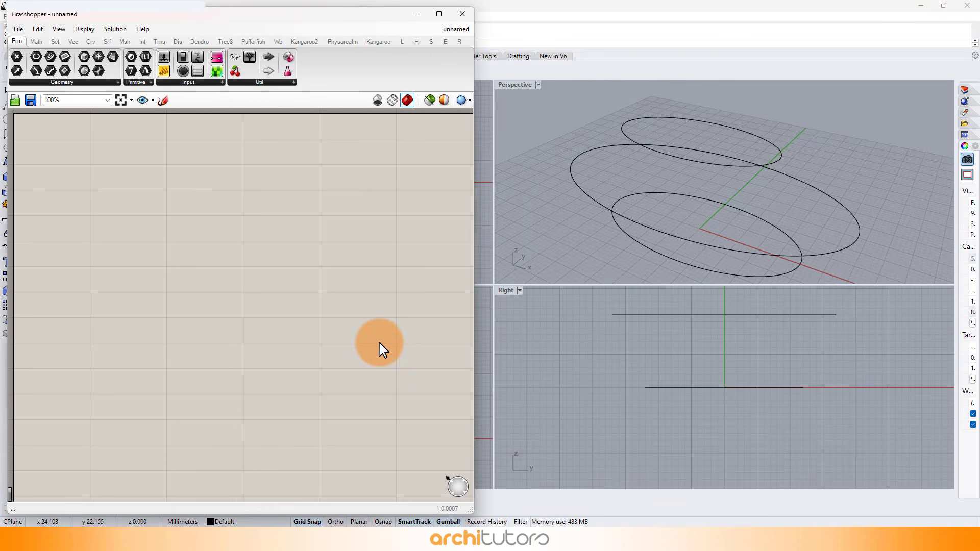
pyautogui.moveTo(206, 219); pyautogui.dragTo(248, 266, button='right')
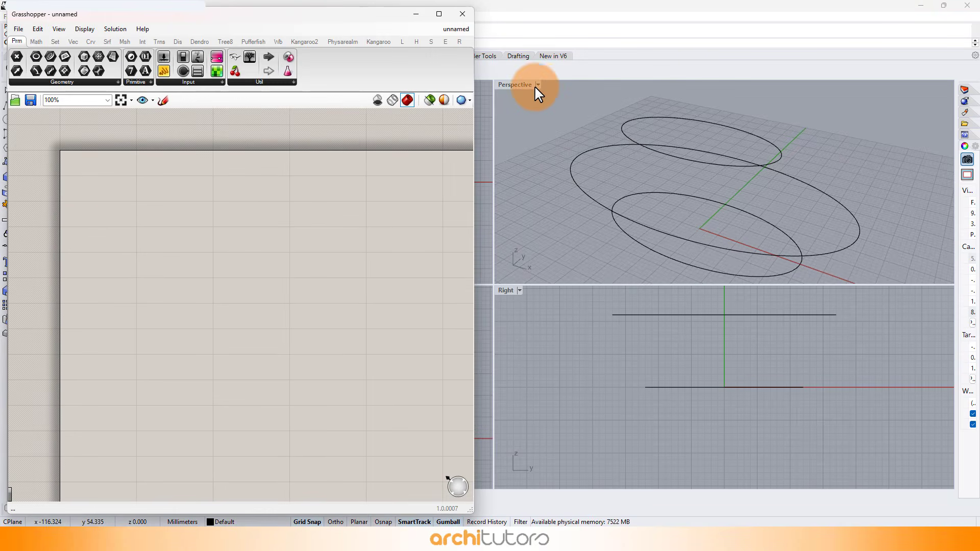
pyautogui.doubleClick(526, 85)
pyautogui.moveTo(777, 230); pyautogui.dragTo(619, 240, button='right')
pyautogui.click(208, 225)
pyautogui.scroll(2, 153, 210)
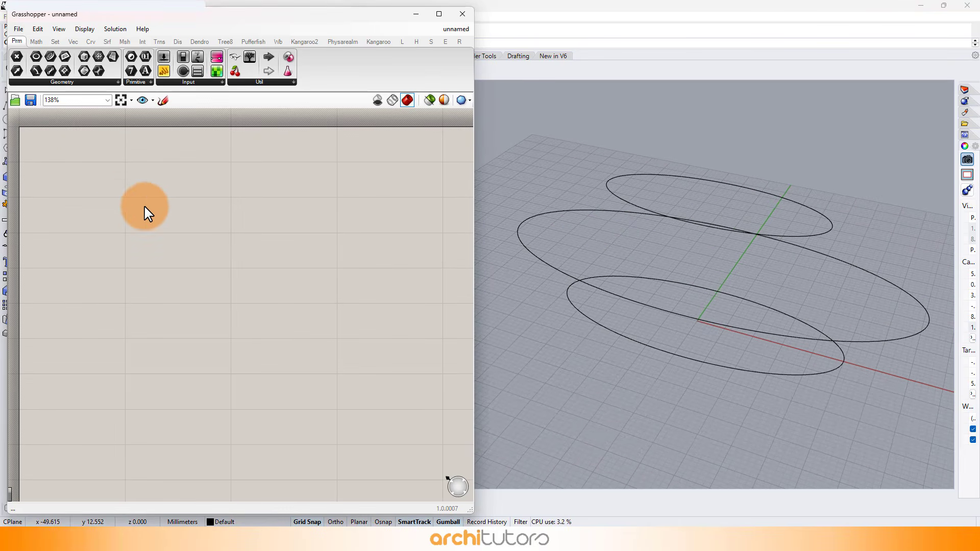
# Add a Curve parameter to the canvas and reference the three ellipses in it as multiple curves.
pyautogui.doubleClick(124, 203)
pyautogui.write('curve')
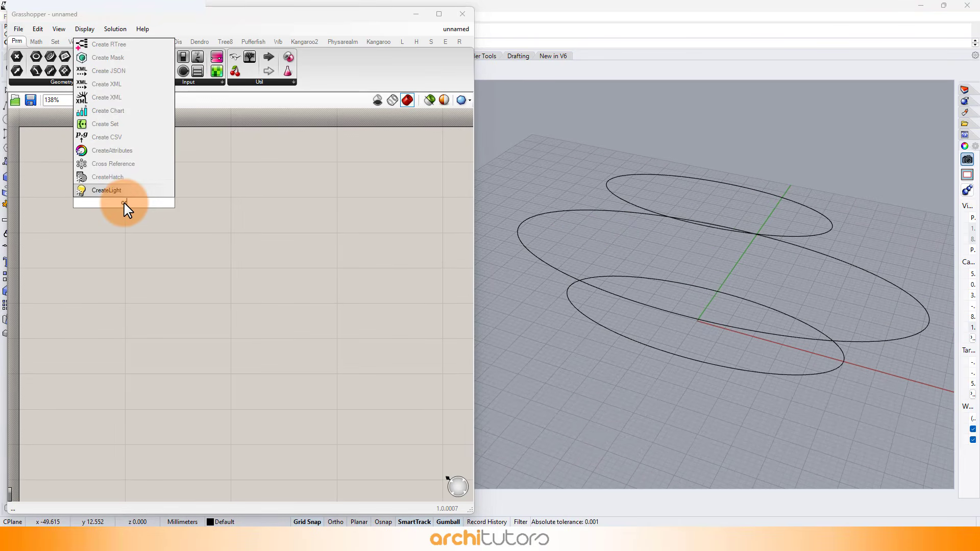
pyautogui.click(113, 194)
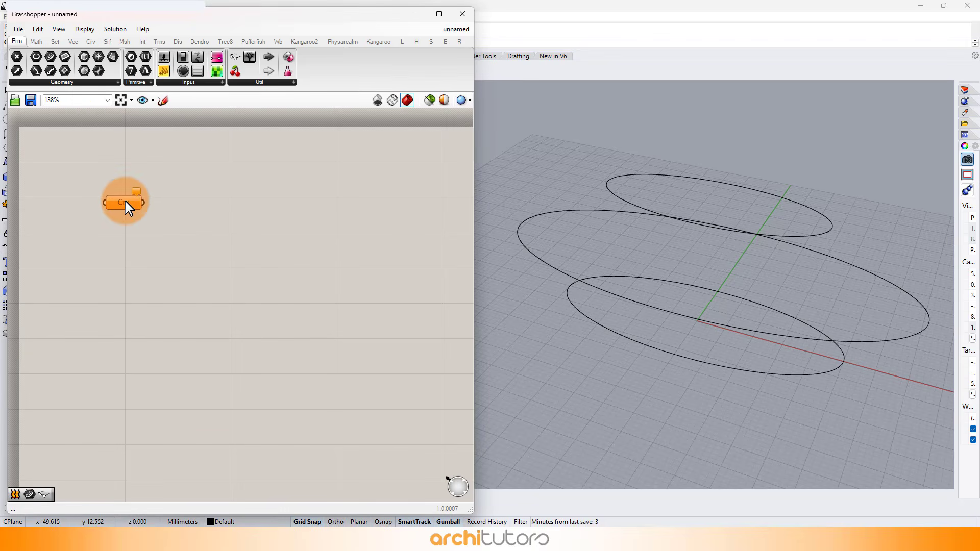
pyautogui.rightClick(128, 208)
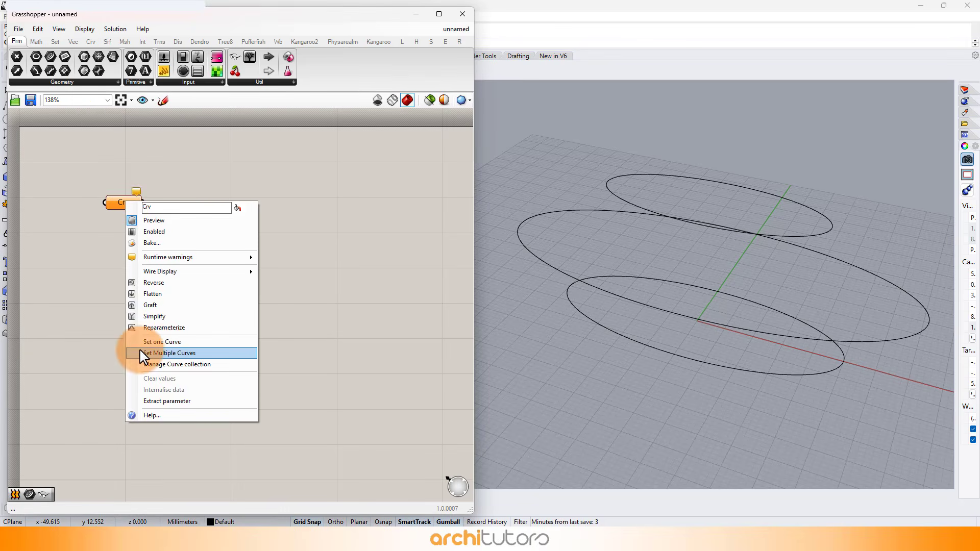
pyautogui.click(157, 353)
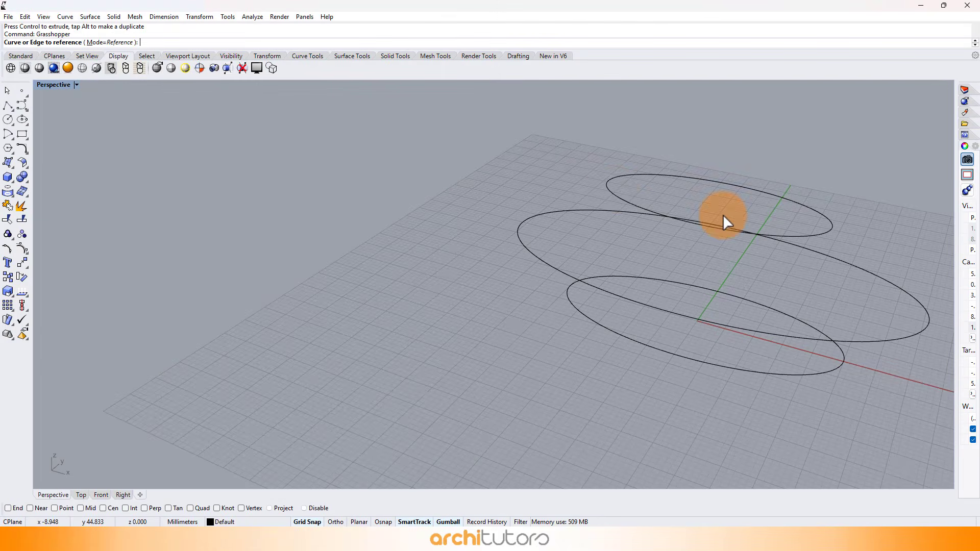
pyautogui.click(614, 188)
pyautogui.click(535, 212)
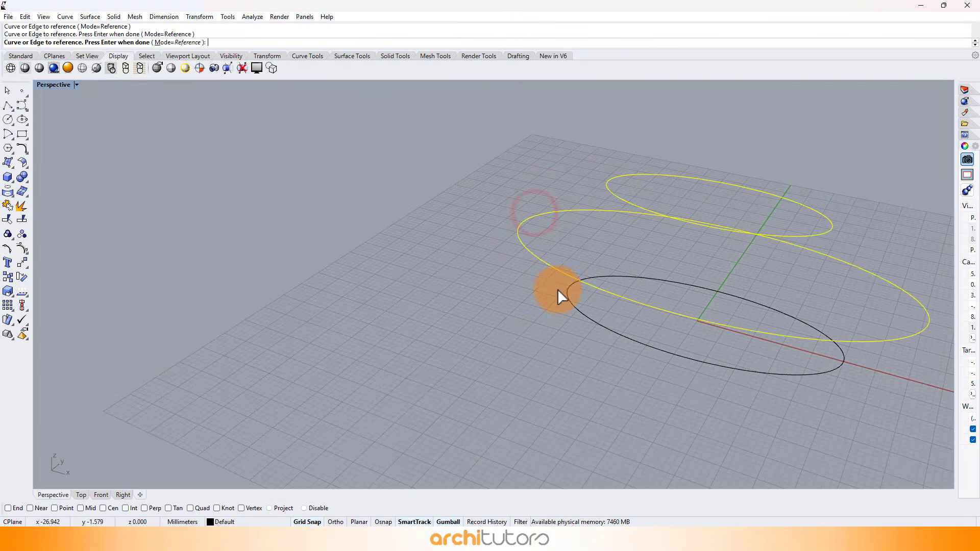
pyautogui.press('Return')
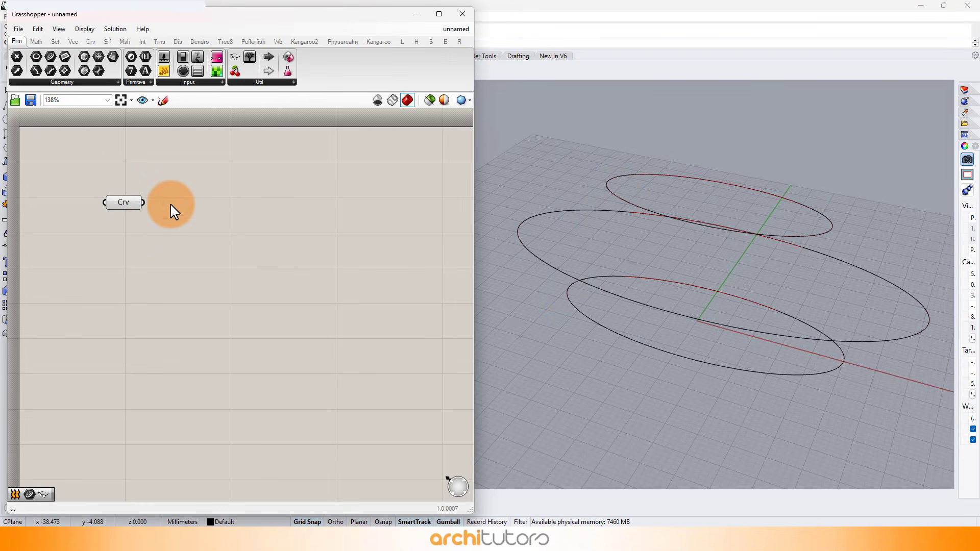
# Add a Loft component and feed the Curve parameter into its curves input.
pyautogui.doubleClick(171, 204)
pyautogui.write('loft')
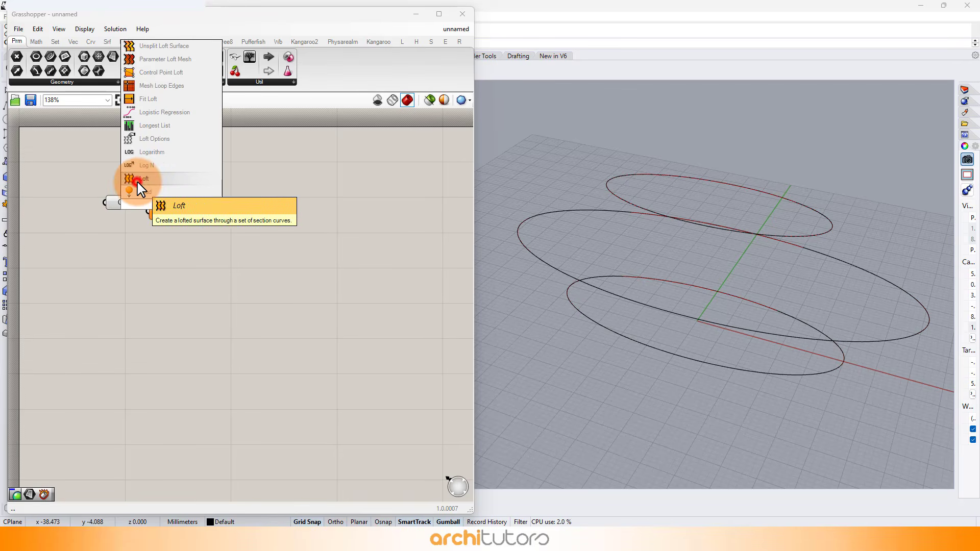
pyautogui.click(137, 183)
pyautogui.moveTo(134, 210); pyautogui.dragTo(161, 203)
pyautogui.click(168, 265)
# Set the preview mesh to High Quality and view the loft from a lower angle.
pyautogui.click(451, 101)
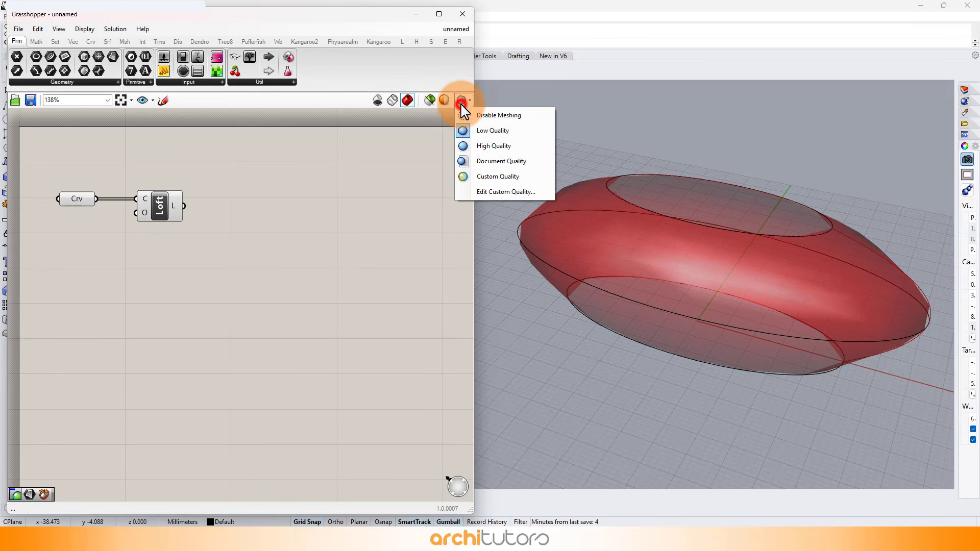
pyautogui.click(503, 146)
pyautogui.moveTo(808, 157); pyautogui.dragTo(841, 277, button='right')
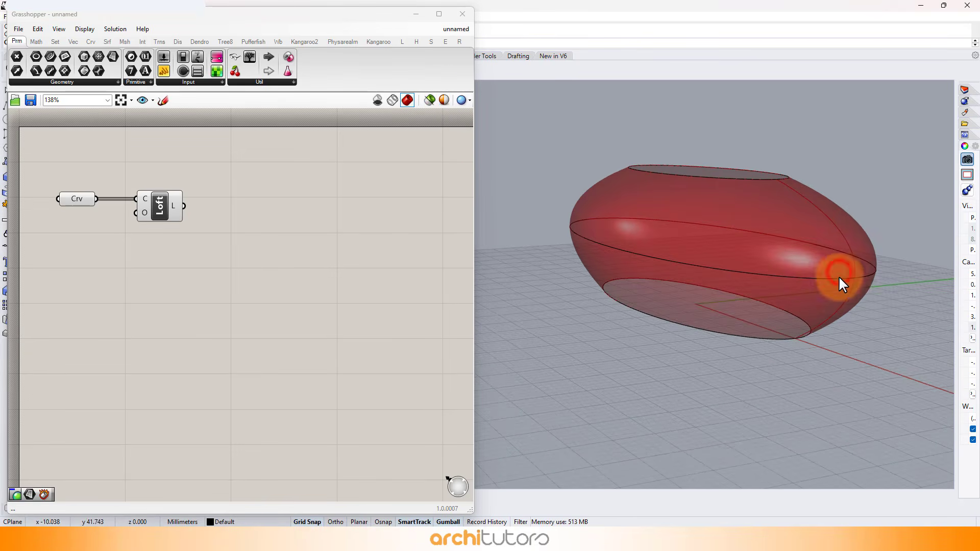
# Lower the middle ellipse and the top ellipse slightly along Z to flatten the lofted form.
pyautogui.click(744, 221)
pyautogui.moveTo(698, 207); pyautogui.dragTo(701, 219)
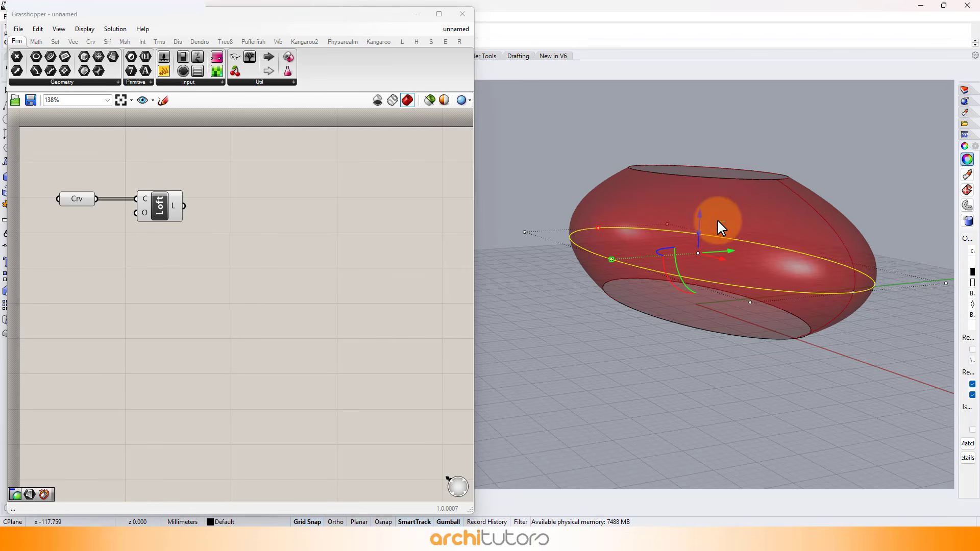
pyautogui.moveTo(717, 219); pyautogui.dragTo(734, 203, button='right')
pyautogui.click(740, 183)
pyautogui.moveTo(721, 143); pyautogui.dragTo(722, 156)
# Stretch the three selected ellipses slightly along the gumball's green axis, then deselect them and check the lofted shape.
pyautogui.moveTo(756, 162); pyautogui.dragTo(701, 294, button='right')
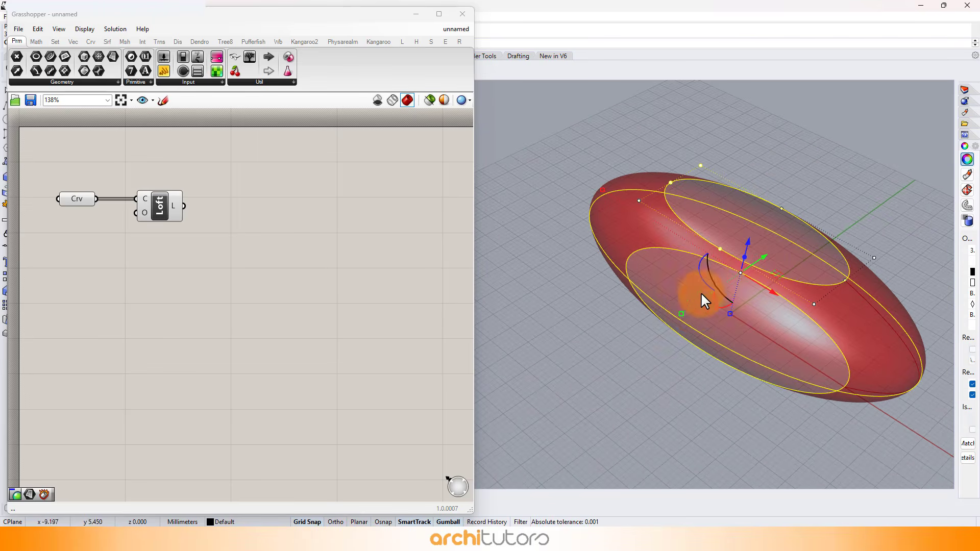
pyautogui.moveTo(682, 312); pyautogui.dragTo(669, 318)
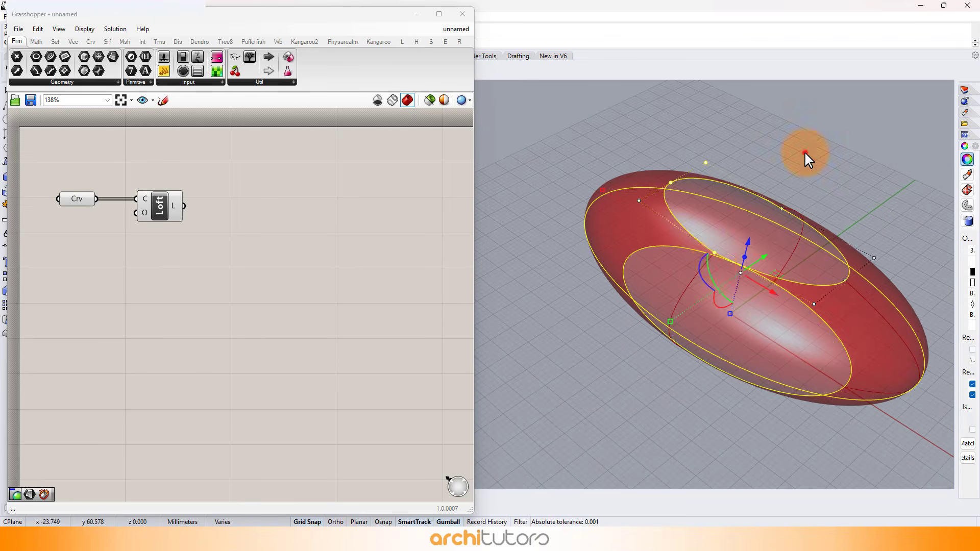
pyautogui.click(805, 155)
pyautogui.moveTo(747, 226); pyautogui.dragTo(663, 212, button='right')
pyautogui.click(733, 221)
pyautogui.click(744, 103)
pyautogui.click(438, 293)
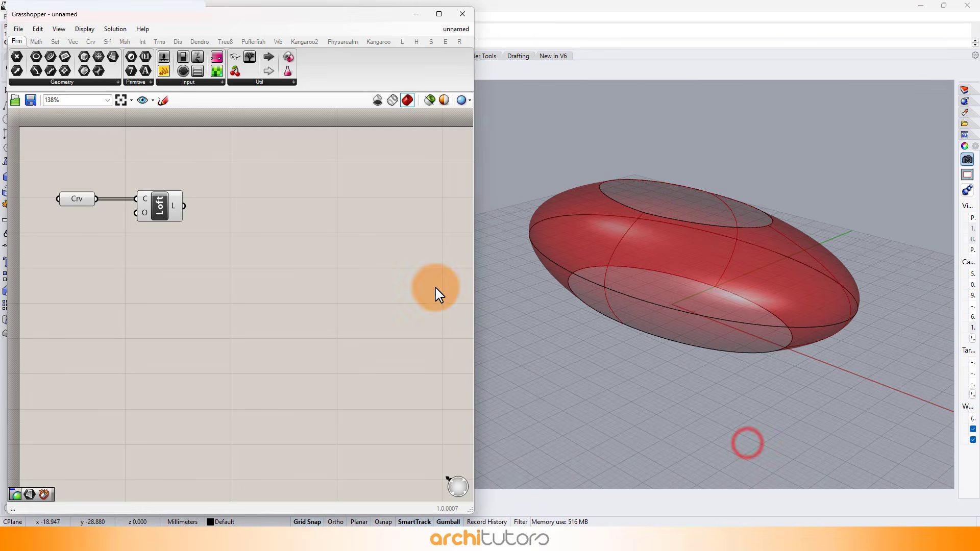
# Add a Populate Geometry component and connect the Loft output to its geometry input.
pyautogui.doubleClick(272, 210)
pyautogui.write('pop')
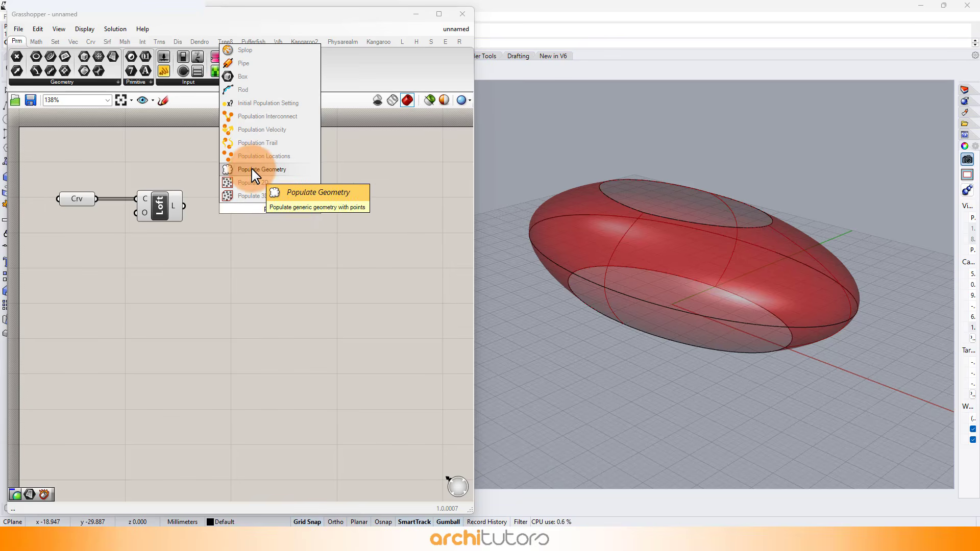
pyautogui.click(283, 168)
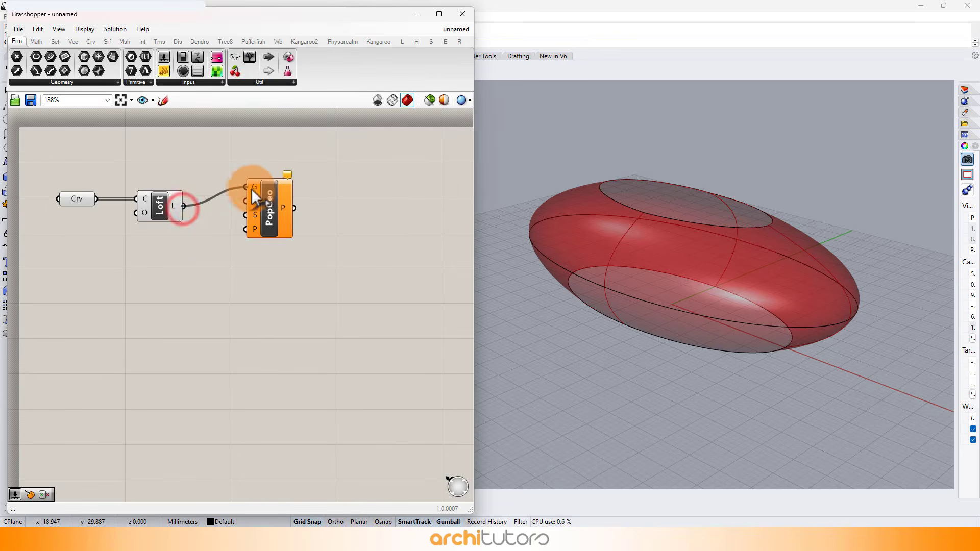
pyautogui.moveTo(251, 188); pyautogui.dragTo(246, 187)
pyautogui.scroll(3, 186, 223)
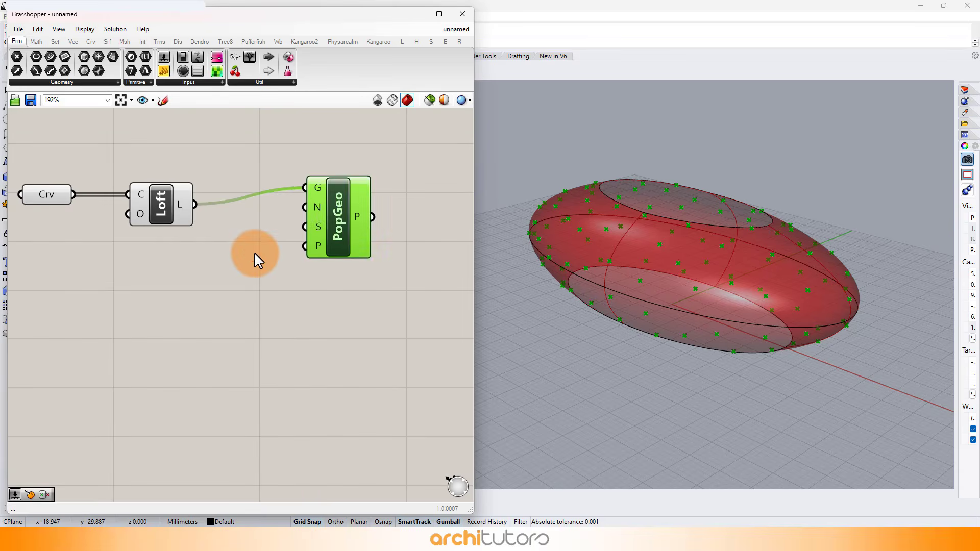
# Create two number sliders below the Loft component with values 50 and 400.
pyautogui.doubleClick(209, 263)
pyautogui.write('50')
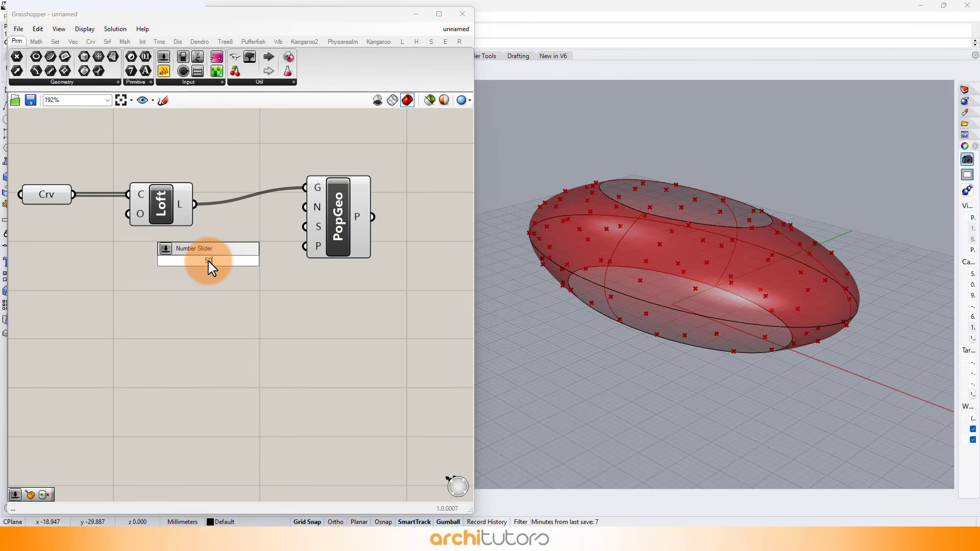
pyautogui.press('Return')
pyautogui.doubleClick(184, 307)
pyautogui.write('40')
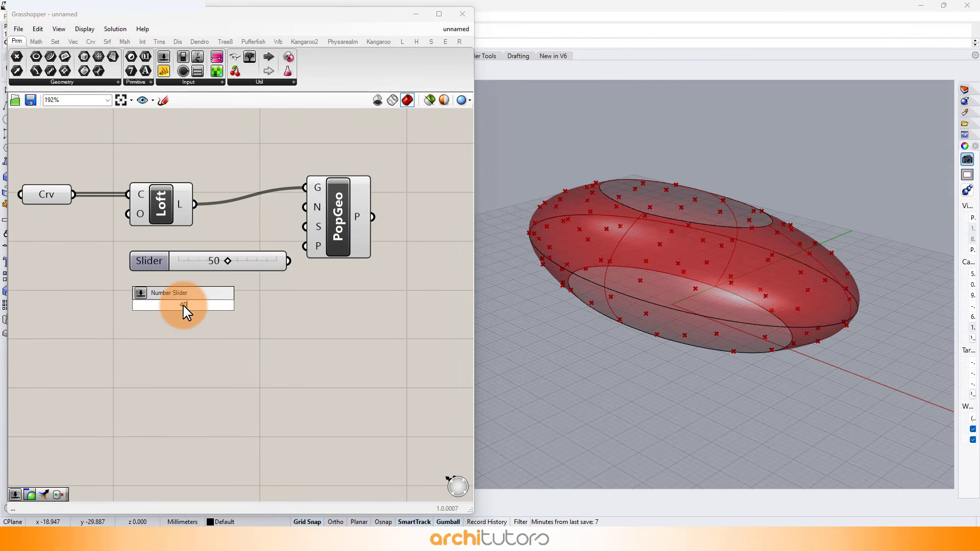
pyautogui.write('0')
pyautogui.press('Return')
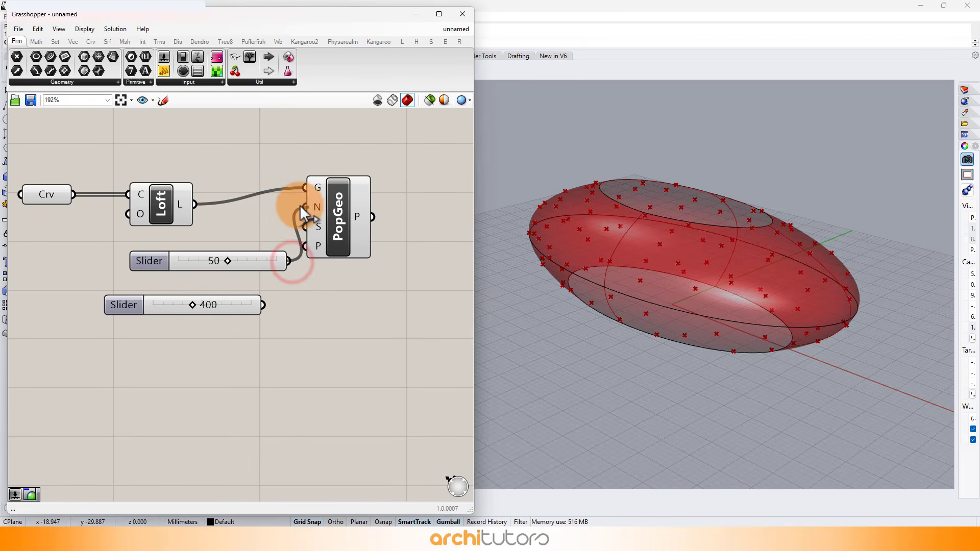
# Connect the 50 slider to Populate Geometry's count and the 400 slider to its seed, aligning the sliders under each other.
pyautogui.moveTo(300, 205); pyautogui.dragTo(305, 207)
pyautogui.moveTo(262, 304); pyautogui.dragTo(373, 236)
pyautogui.moveTo(219, 308); pyautogui.dragTo(245, 292)
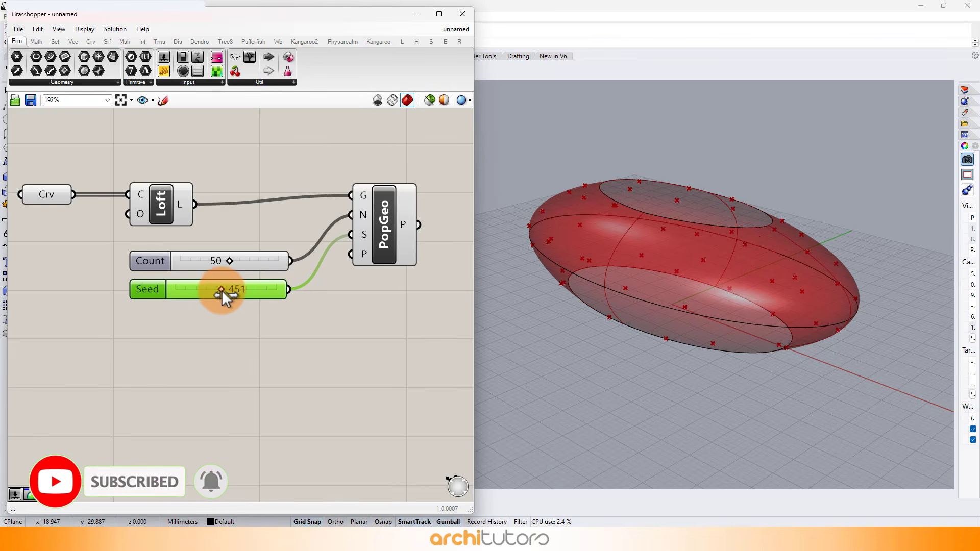
# Set the Populate Geometry seed to 395 and the point count to 54.
pyautogui.moveTo(216, 300); pyautogui.dragTo(215, 300)
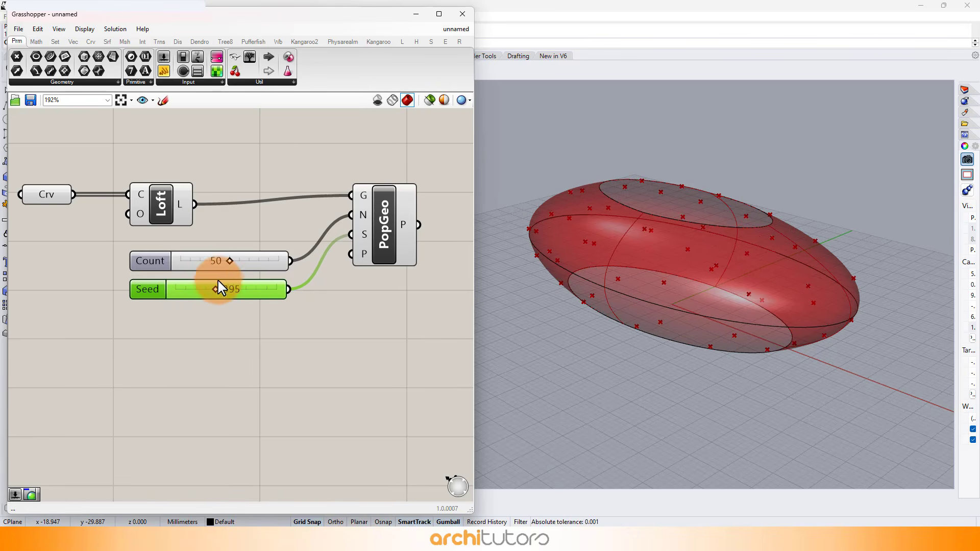
pyautogui.moveTo(237, 263)
pyautogui.mouseDown()
pyautogui.moveTo(200, 324)
pyautogui.moveTo(236, 261)
pyautogui.mouseUp()
pyautogui.scroll(-3, 184, 325)
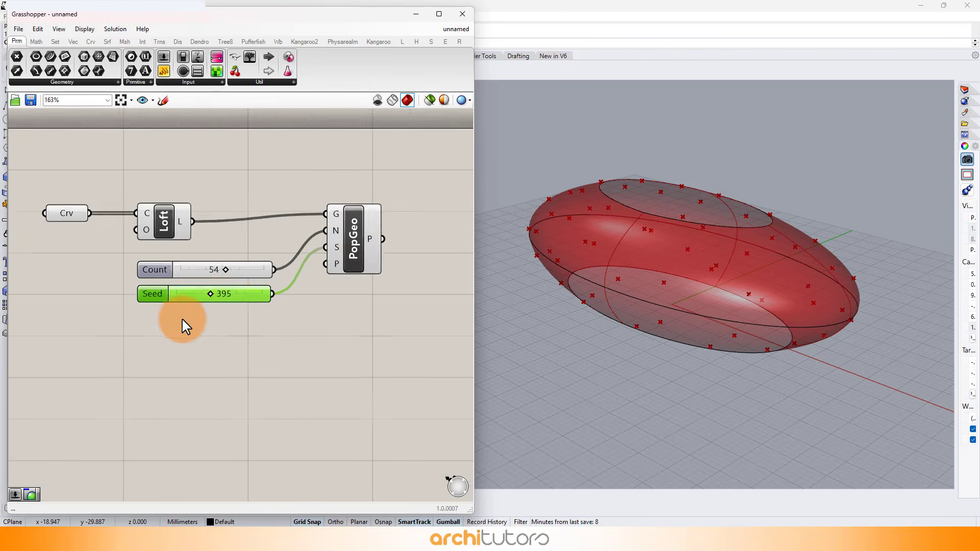
# Add a Voronoi 3D component beyond Populate Geometry and connect the populated points to its points input.
pyautogui.scroll(2, 319, 277)
pyautogui.click(368, 277)
pyautogui.click(370, 261)
pyautogui.doubleClick(370, 261)
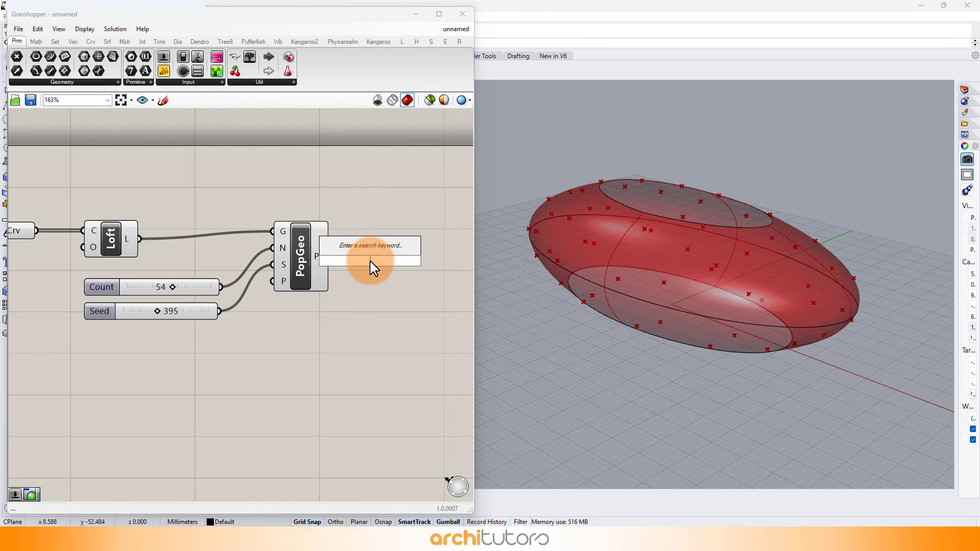
pyautogui.write('voro')
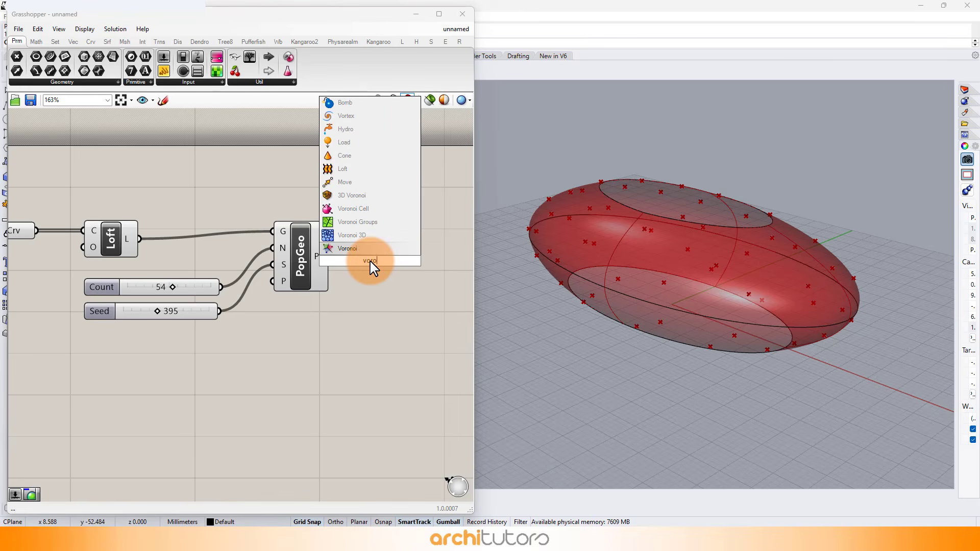
pyautogui.click(341, 236)
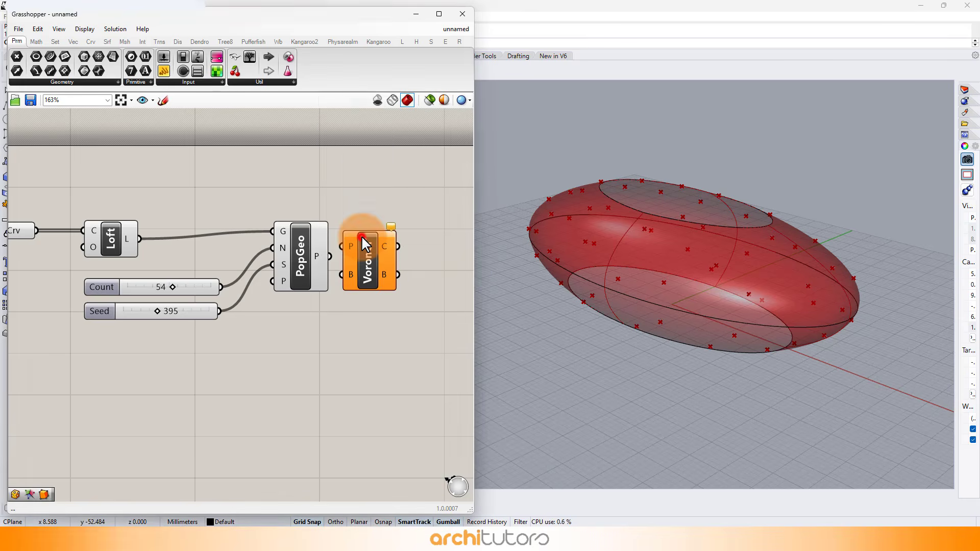
pyautogui.moveTo(401, 259); pyautogui.dragTo(446, 258)
pyautogui.click(354, 365)
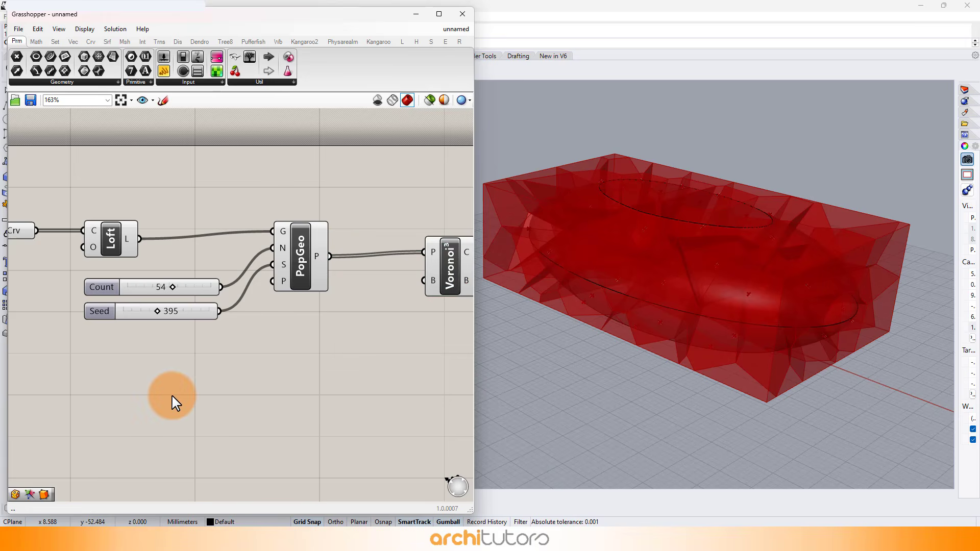
# Add a Surface parameter above the Loft output, try wiring it between Loft and Populate Geometry, and undo that wiring.
pyautogui.doubleClick(165, 213)
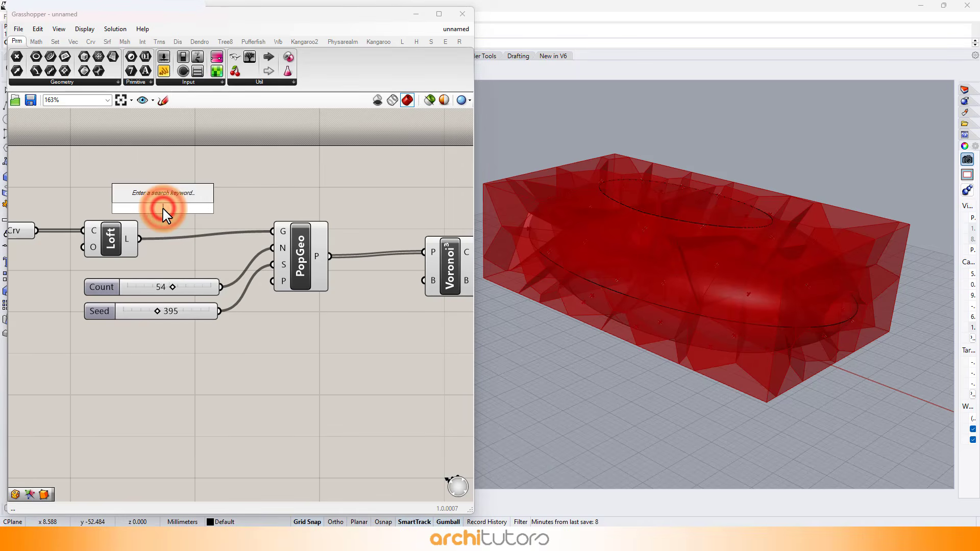
pyautogui.write('srf')
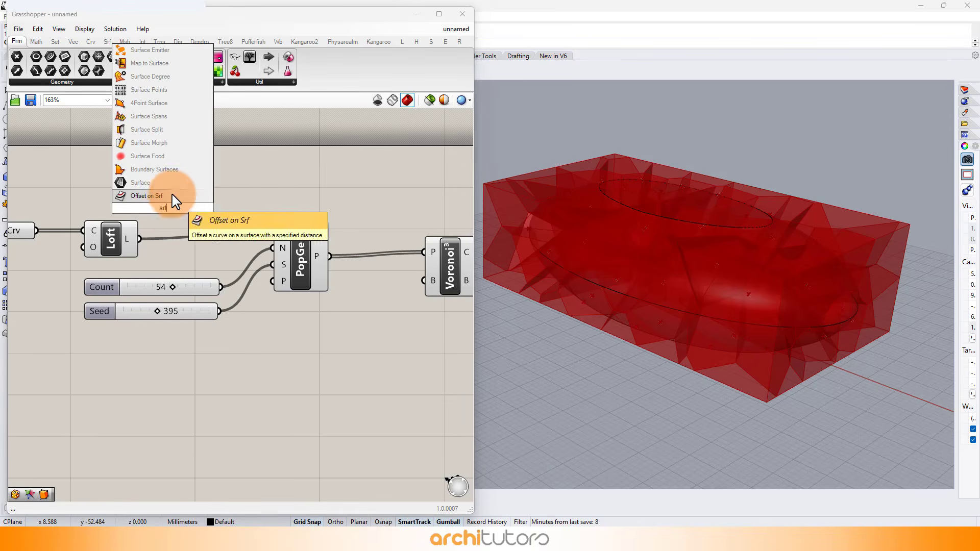
pyautogui.click(153, 183)
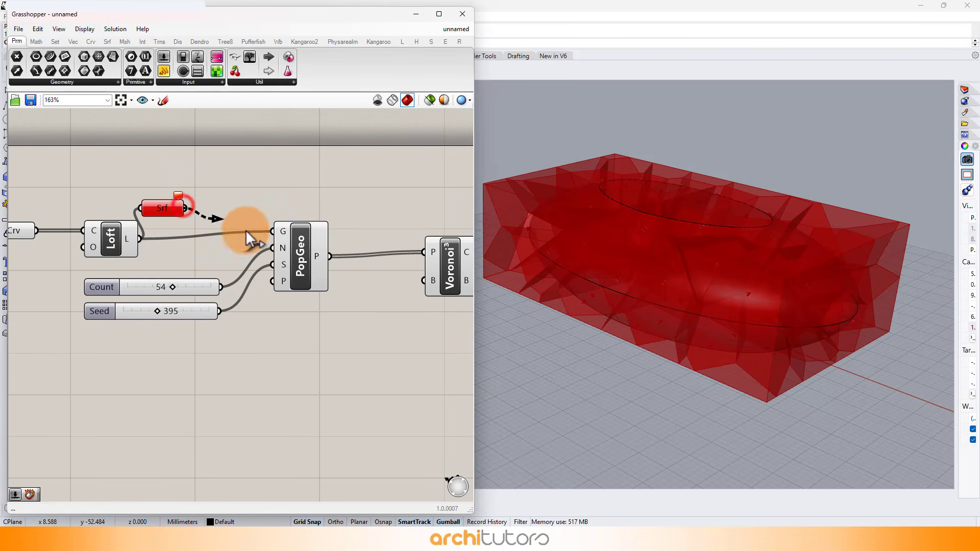
pyautogui.moveTo(246, 230); pyautogui.dragTo(268, 237)
pyautogui.hotkey('ctrl', 'z')
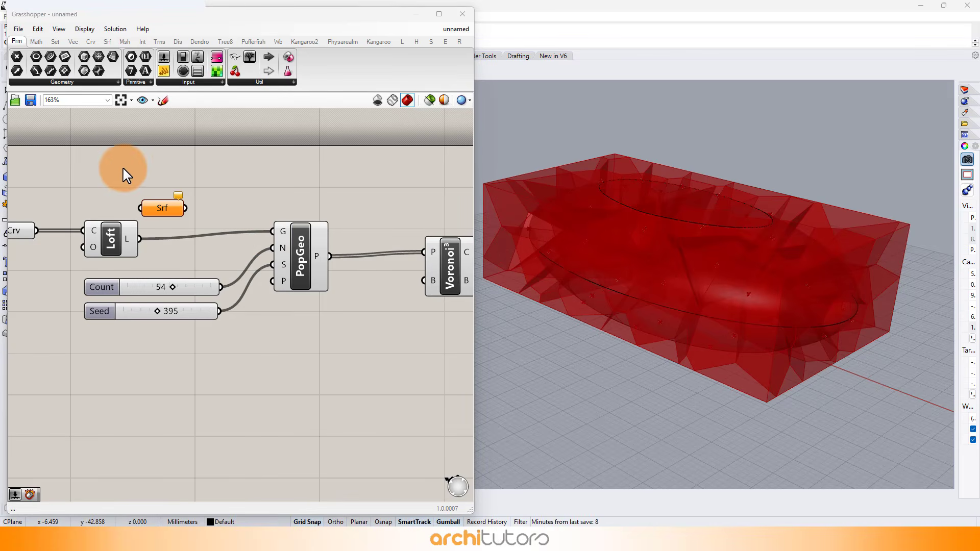
# Add a Deconstruct Brep component above Loft and connect the Loft output to its brep input.
pyautogui.doubleClick(128, 174)
pyautogui.write('debrep')
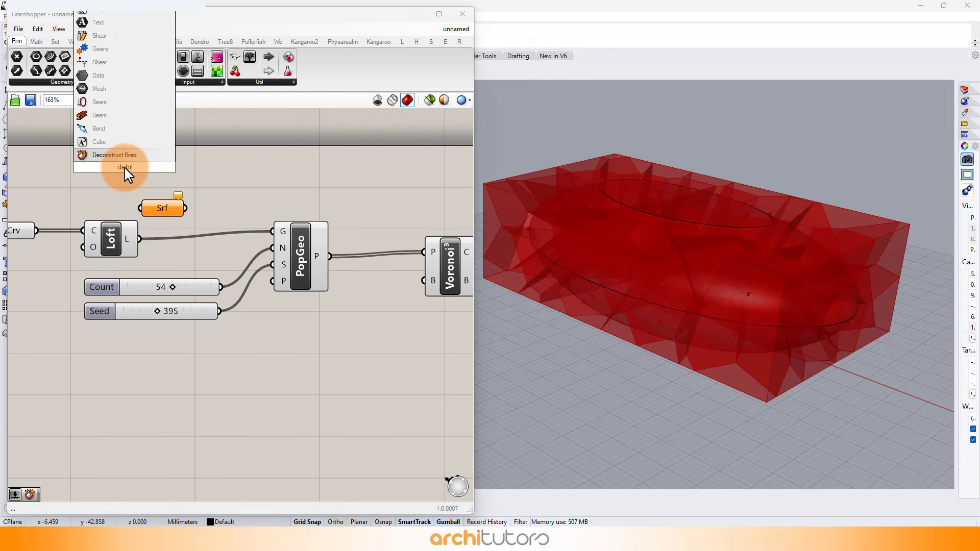
pyautogui.click(122, 153)
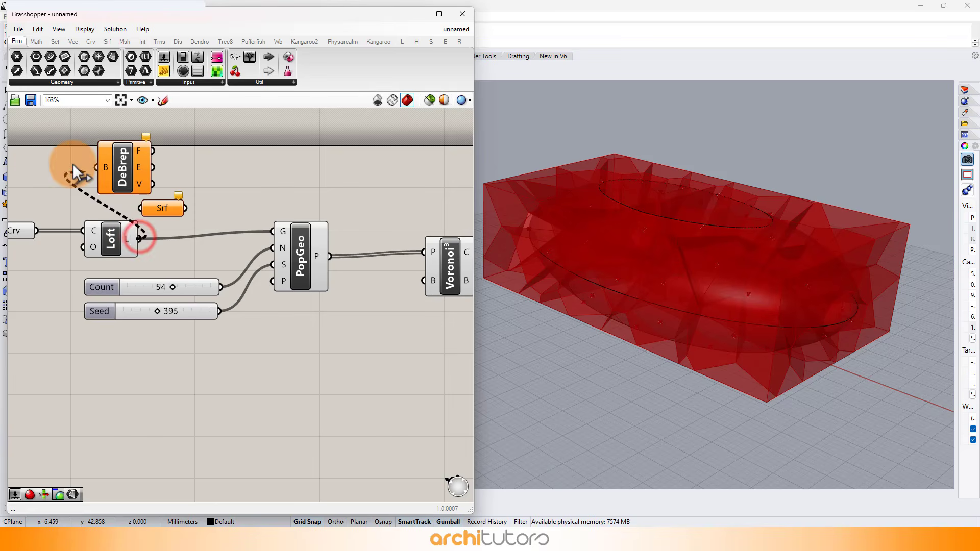
pyautogui.moveTo(73, 163); pyautogui.dragTo(136, 161)
pyautogui.click(272, 173)
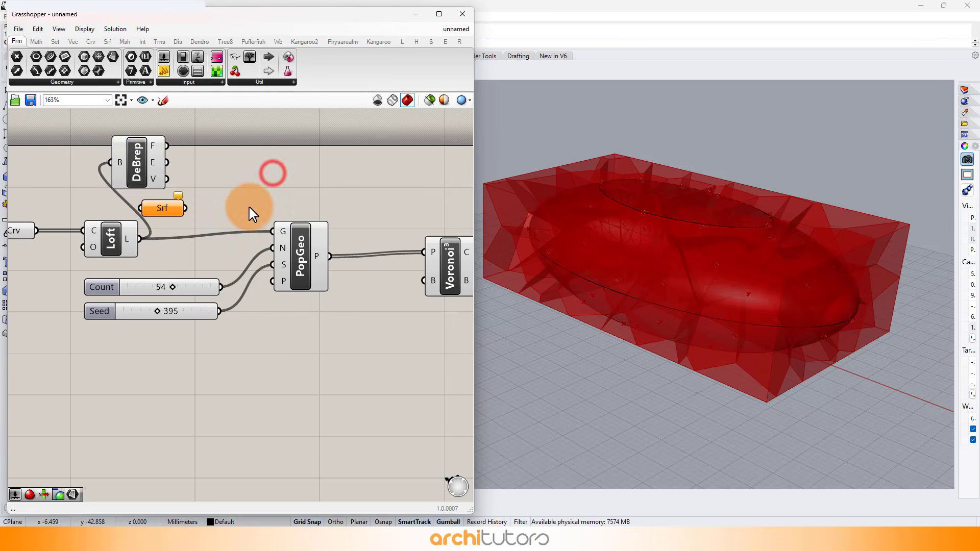
# Turn off the preview of the Populate Geometry and Voronoi 3D components.
pyautogui.scroll(-2, 249, 207)
pyautogui.moveTo(424, 213); pyautogui.dragTo(211, 355)
pyautogui.middleClick(231, 321)
pyautogui.click(264, 291)
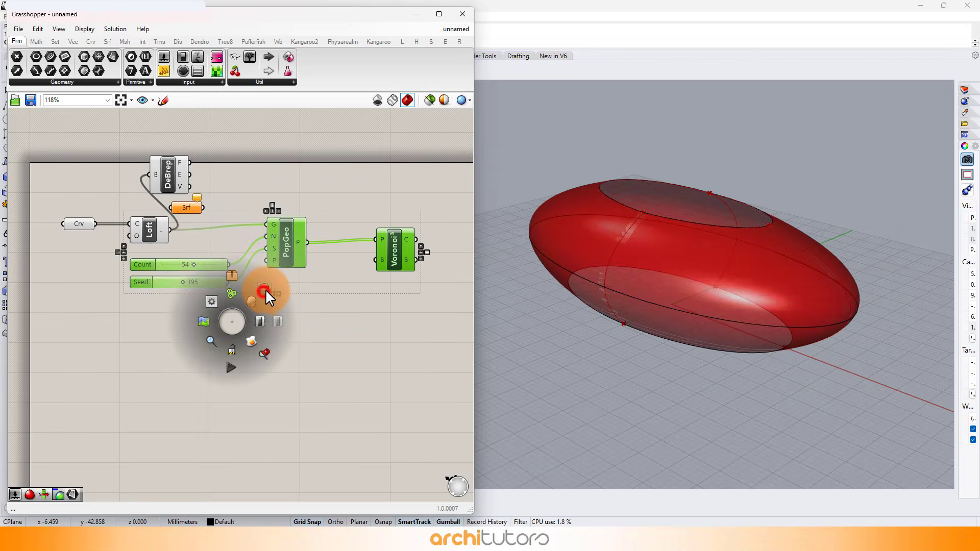
# Turn off the preview of the Curve parameter and the Loft component.
pyautogui.scroll(2, 220, 176)
pyautogui.click(154, 175)
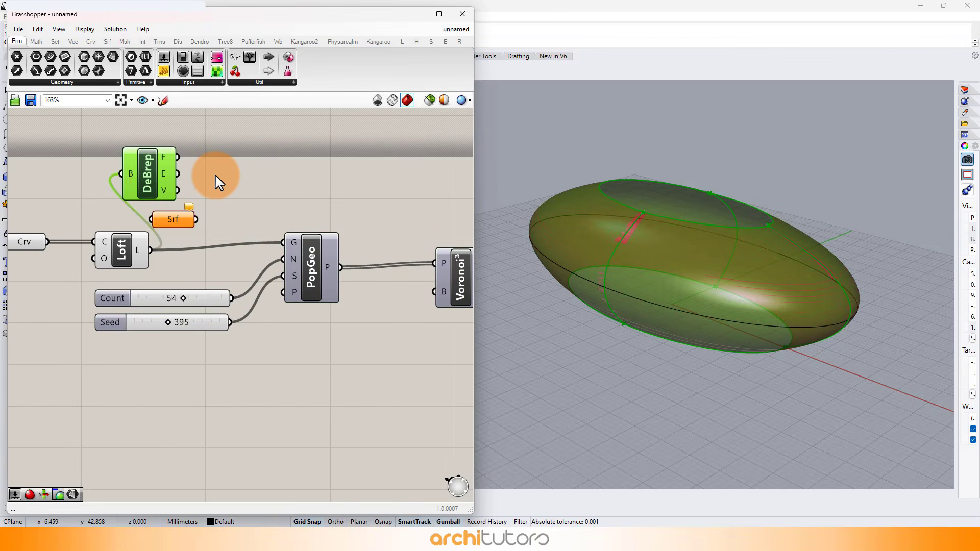
pyautogui.moveTo(163, 224); pyautogui.dragTo(66, 264)
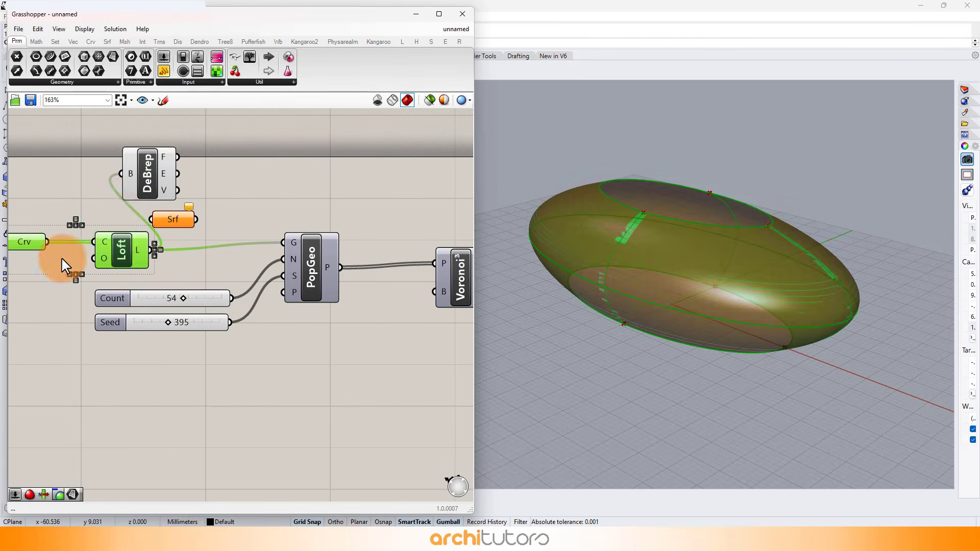
pyautogui.middleClick(63, 265)
pyautogui.click(84, 225)
# Move the Surface parameter beside Deconstruct Brep and connect the faces output to it.
pyautogui.click(142, 185)
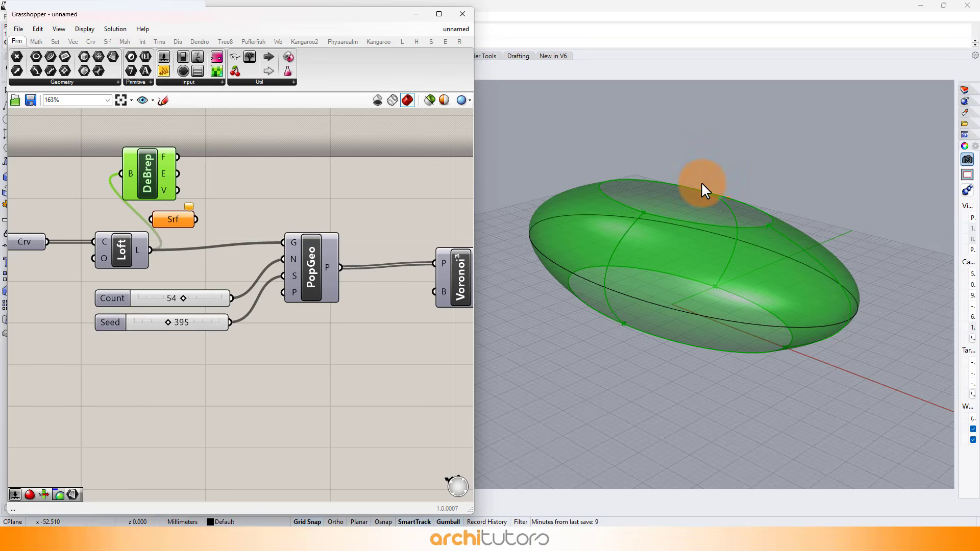
pyautogui.moveTo(704, 190)
pyautogui.mouseDown(button='right')
pyautogui.moveTo(687, 357)
pyautogui.moveTo(715, 151)
pyautogui.moveTo(592, 169)
pyautogui.moveTo(606, 109)
pyautogui.moveTo(706, 105)
pyautogui.moveTo(725, 190)
pyautogui.mouseUp(button='right')
pyautogui.click(186, 206)
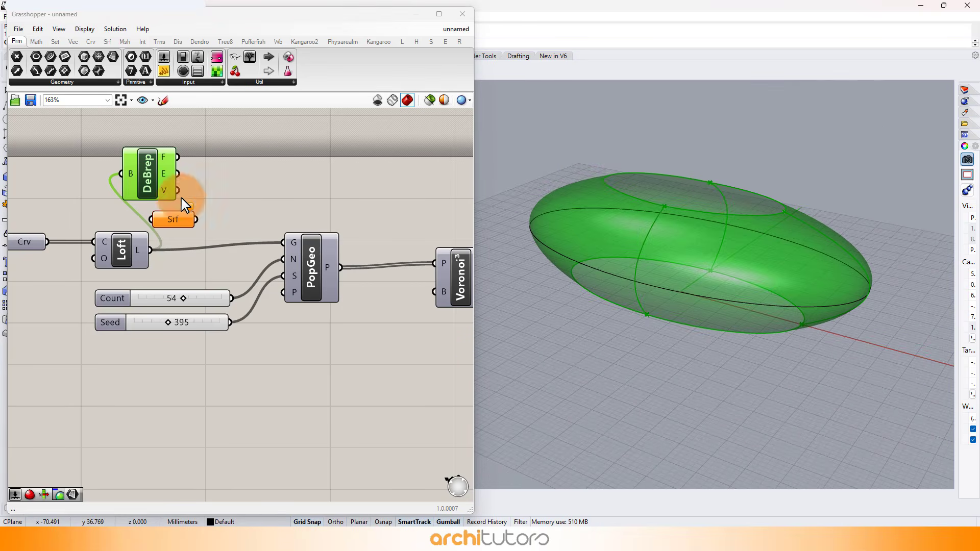
pyautogui.moveTo(180, 219); pyautogui.dragTo(241, 198)
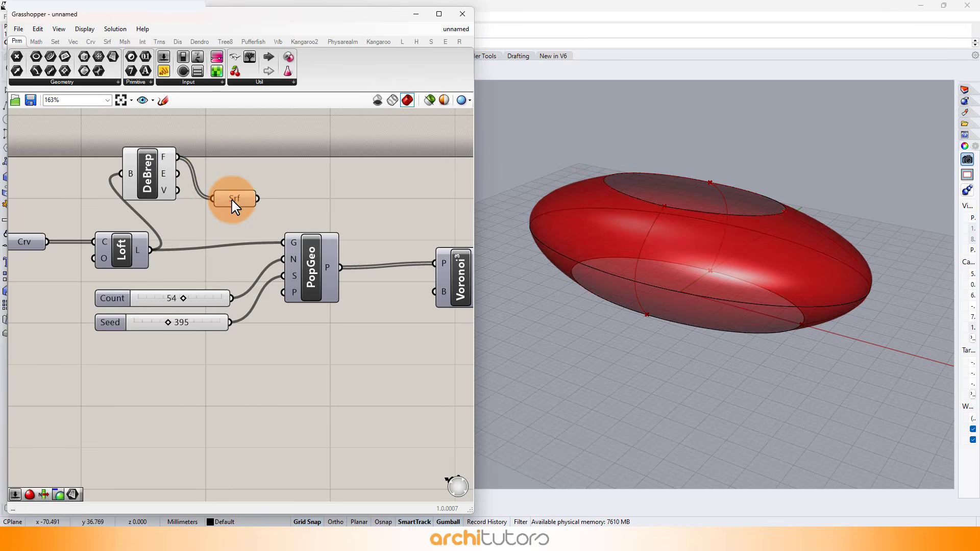
pyautogui.click(238, 198)
# Turn off the preview of the Deconstruct Brep component.
pyautogui.click(150, 172)
pyautogui.middleClick(150, 173)
pyautogui.click(183, 141)
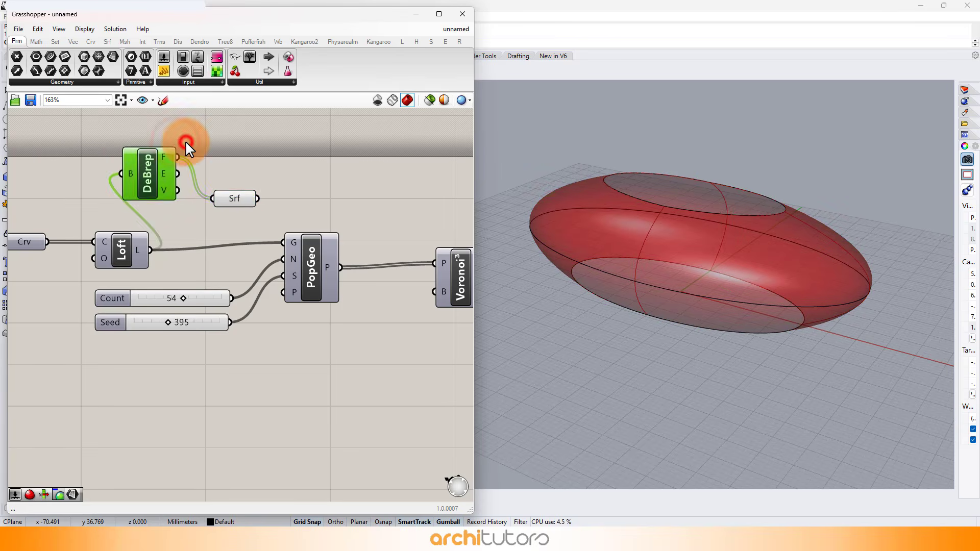
pyautogui.click(265, 146)
# Connect the Surface parameter to Populate Geometry's geometry input in place of the Loft output.
pyautogui.click(244, 200)
pyautogui.moveTo(707, 215)
pyautogui.mouseDown(button='right')
pyautogui.moveTo(723, 287)
pyautogui.moveTo(697, 458)
pyautogui.moveTo(706, 217)
pyautogui.mouseUp(button='right')
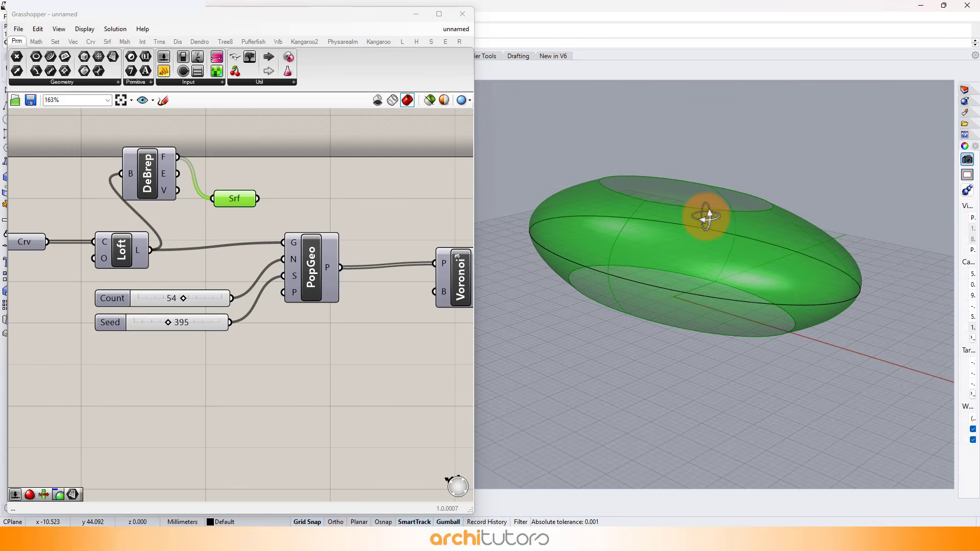
pyautogui.click(355, 190)
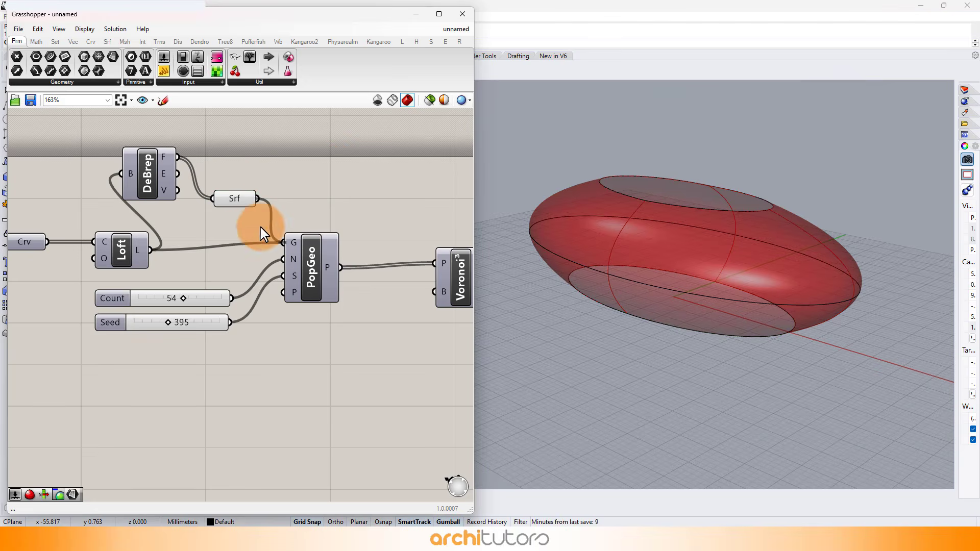
# Turn the preview of the Voronoi 3D component back on.
pyautogui.scroll(-3, 383, 258)
pyautogui.middleClick(405, 263)
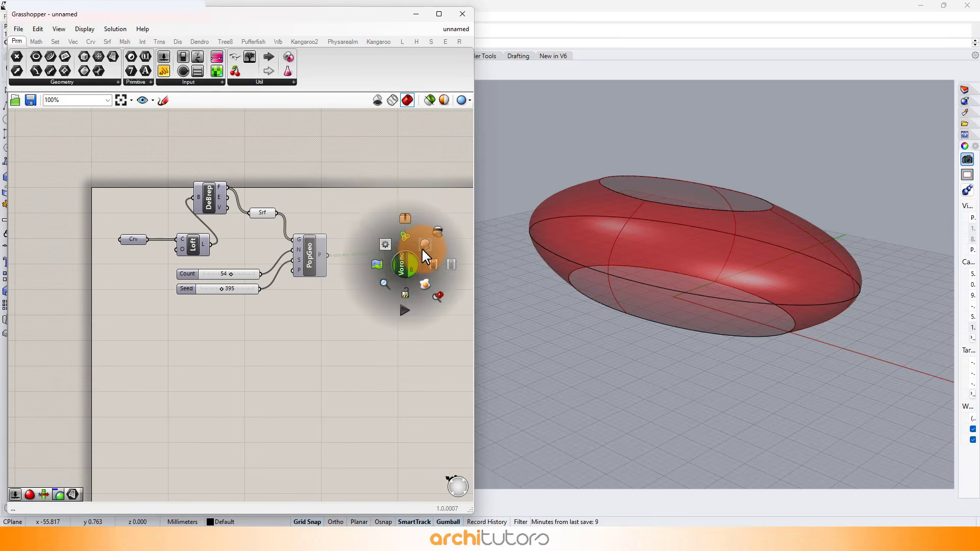
pyautogui.click(424, 247)
pyautogui.click(317, 326)
# Add a Bounding Box component below Populate Geometry and connect the Surface parameter to its content input.
pyautogui.scroll(2, 296, 315)
pyautogui.doubleClick(281, 324)
pyautogui.write('b')
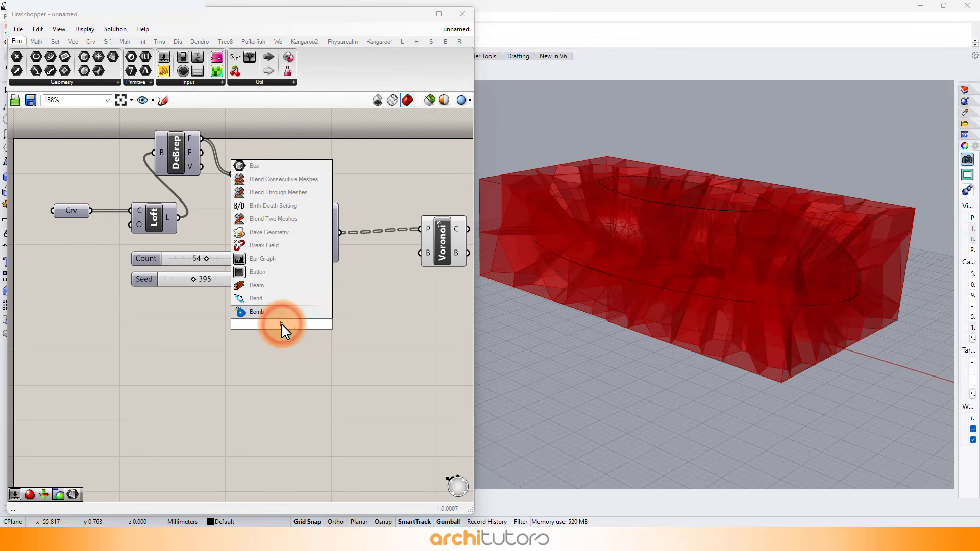
pyautogui.write('ou')
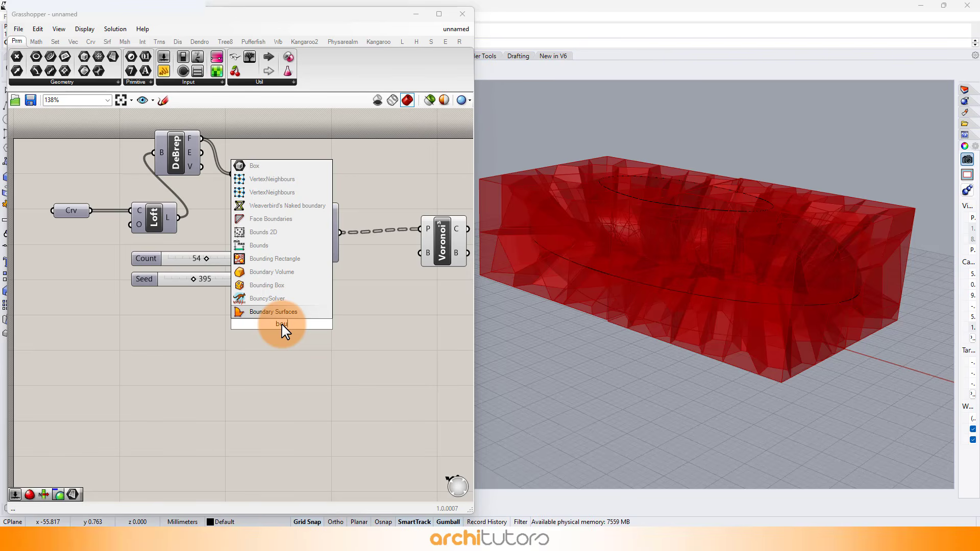
pyautogui.click(268, 285)
pyautogui.moveTo(271, 292); pyautogui.dragTo(298, 314)
pyautogui.click(251, 174)
# Shift Populate Geometry and Voronoi 3D together and reposition the Bounding Box below them to space out the definition.
pyautogui.moveTo(368, 269); pyautogui.dragTo(274, 247, button='right')
pyautogui.moveTo(398, 193); pyautogui.dragTo(233, 241)
pyautogui.moveTo(234, 241); pyautogui.dragTo(256, 241)
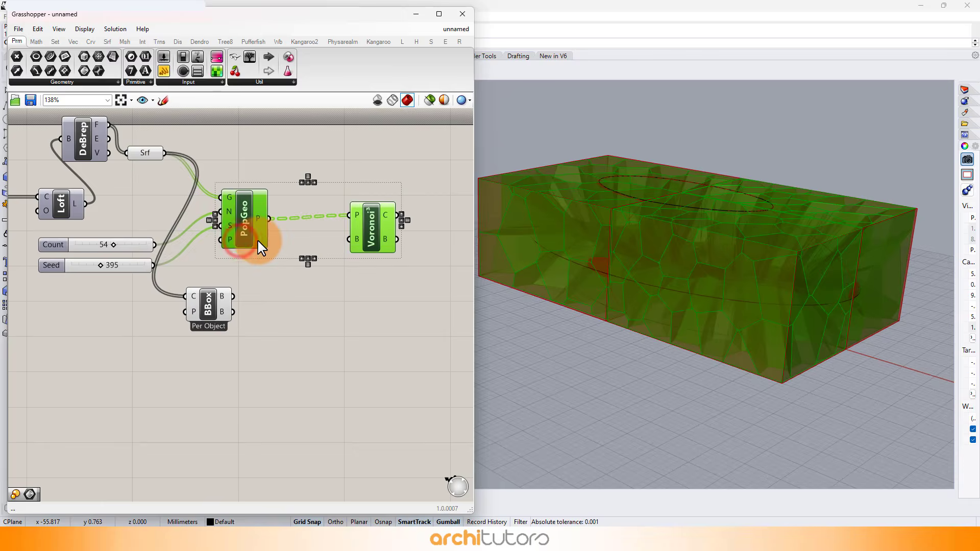
pyautogui.click(284, 326)
pyautogui.moveTo(210, 307); pyautogui.dragTo(227, 321)
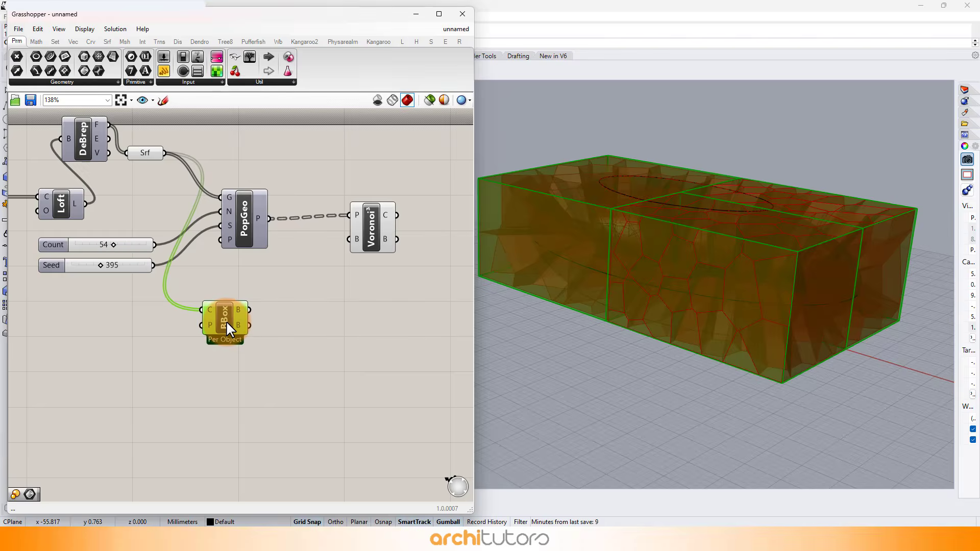
# Add a Volume component beside the Bounding Box and connect the box output to its geometry input.
pyautogui.doubleClick(323, 329)
pyautogui.write('vo')
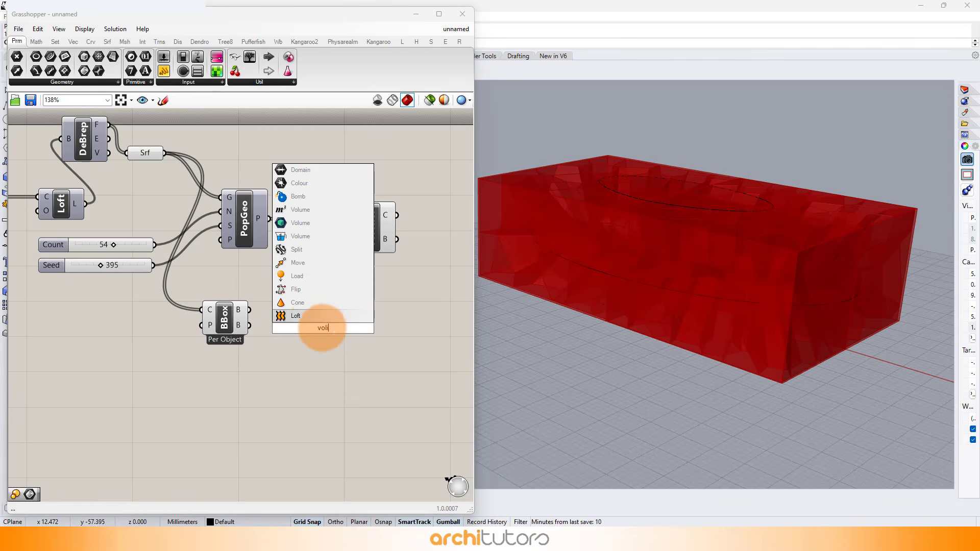
pyautogui.write('l')
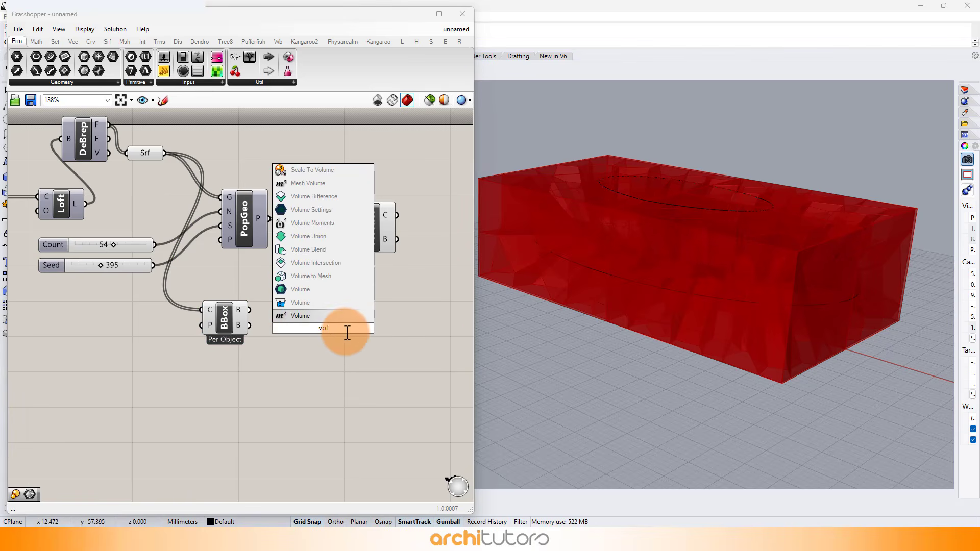
pyautogui.click(305, 316)
pyautogui.scroll(3, 306, 313)
pyautogui.moveTo(204, 325); pyautogui.dragTo(296, 333)
# Add a Scale component, connecting the bounding box to its geometry input and the Volume centroid to its center input.
pyautogui.moveTo(405, 324); pyautogui.dragTo(332, 323, button='right')
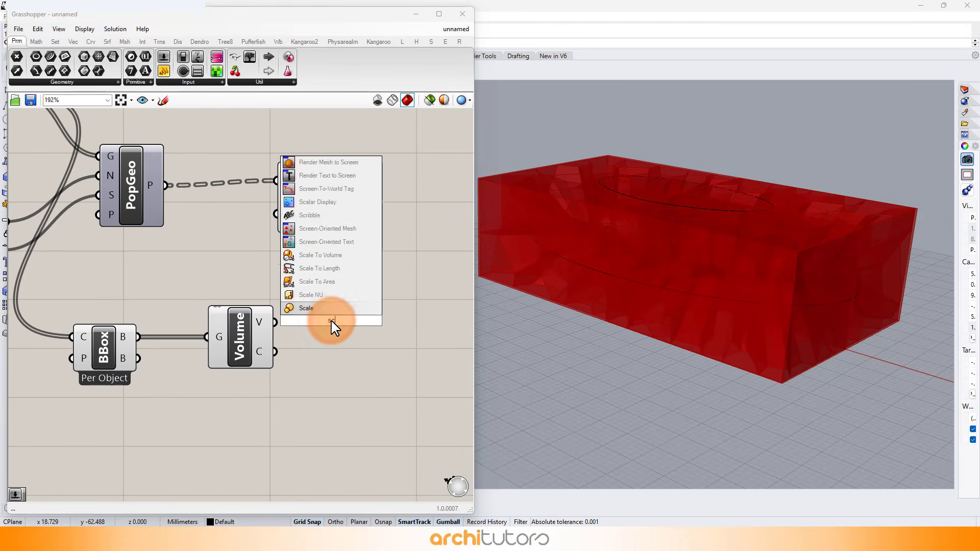
pyautogui.click(327, 317)
pyautogui.moveTo(241, 348); pyautogui.dragTo(220, 363)
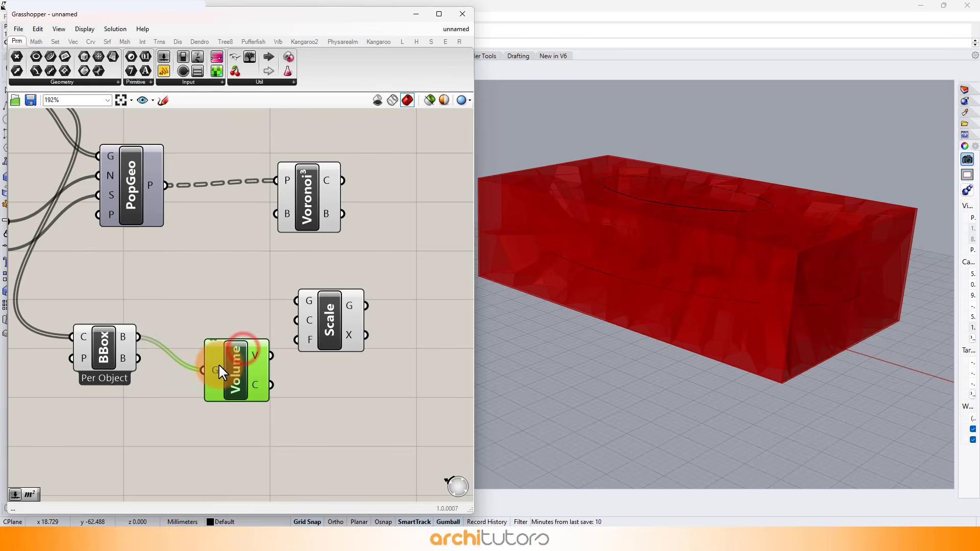
pyautogui.moveTo(324, 325); pyautogui.dragTo(343, 328)
pyautogui.click(307, 433)
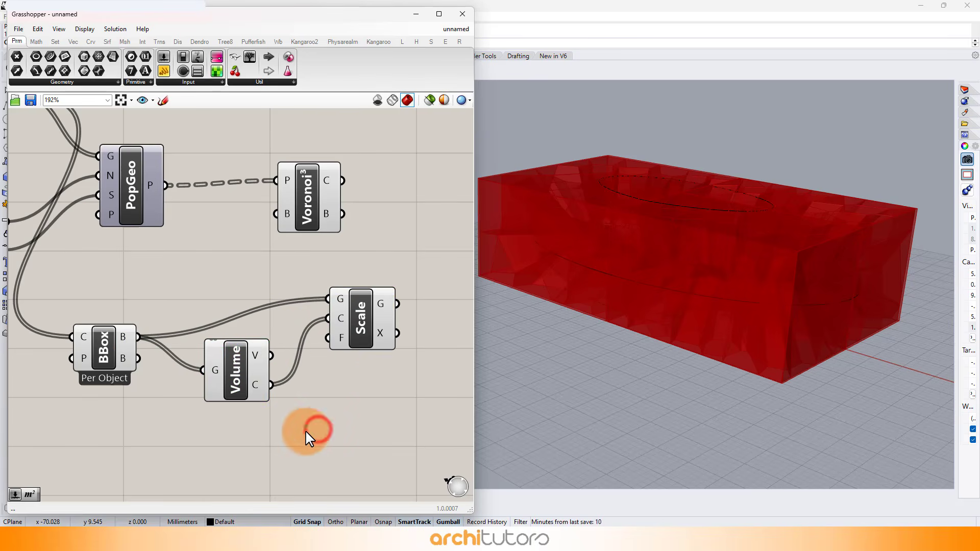
# Feed a number slider with value 2 into Scale's factor and connect the scaled geometry to the Voronoi 3D box input.
pyautogui.doubleClick(299, 433)
pyautogui.write('slider')
pyautogui.press('Return')
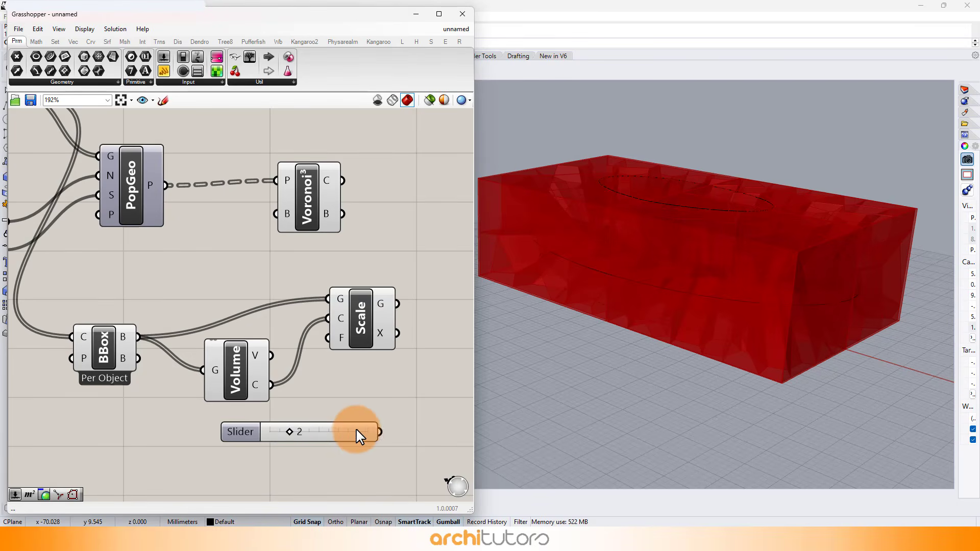
pyautogui.moveTo(350, 432); pyautogui.dragTo(327, 338)
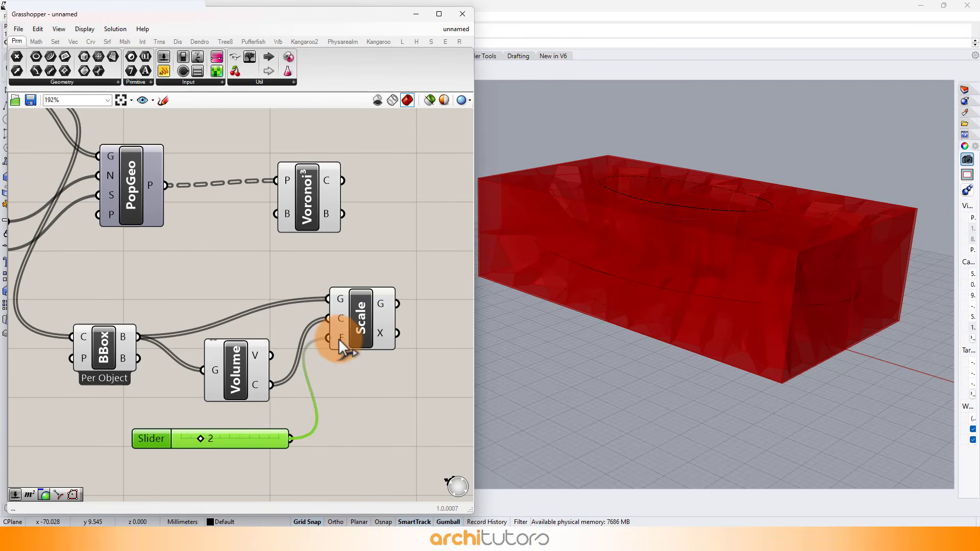
pyautogui.click(348, 392)
pyautogui.moveTo(398, 304)
pyautogui.mouseDown()
pyautogui.moveTo(272, 211)
pyautogui.moveTo(383, 211)
pyautogui.mouseUp()
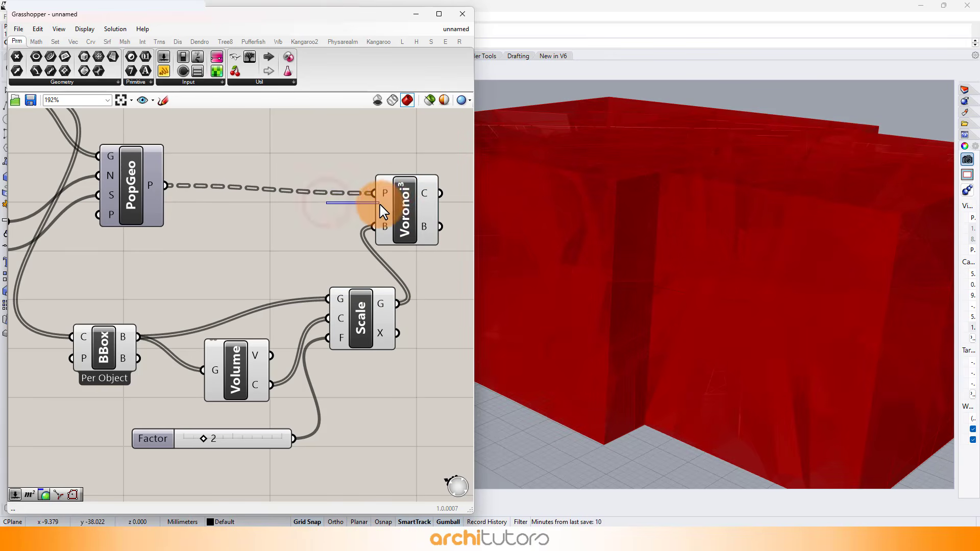
pyautogui.click(396, 187)
# Turn off the preview of the components feeding Voronoi 3D, from the source curve through to Scale.
pyautogui.scroll(-5, 403, 214)
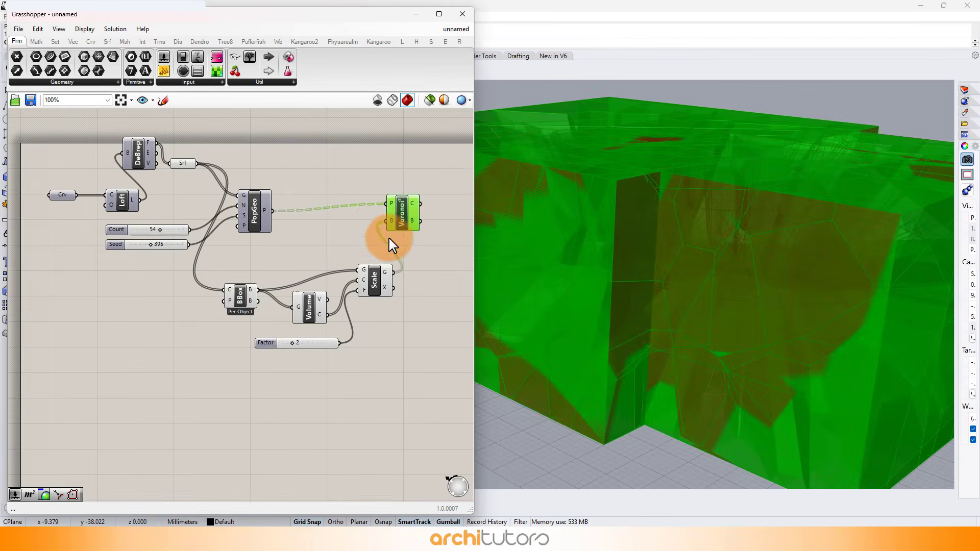
pyautogui.moveTo(362, 162); pyautogui.dragTo(122, 344)
pyautogui.middleClick(240, 313)
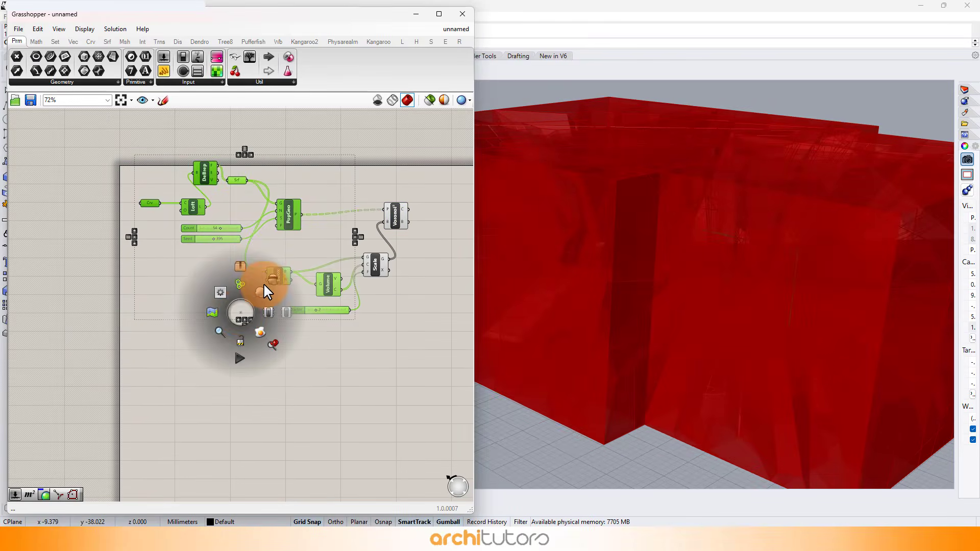
pyautogui.click(273, 280)
pyautogui.moveTo(304, 339); pyautogui.dragTo(185, 363, button='right')
pyautogui.scroll(1, 270, 289)
pyautogui.click(252, 284)
pyautogui.middleClick(252, 285)
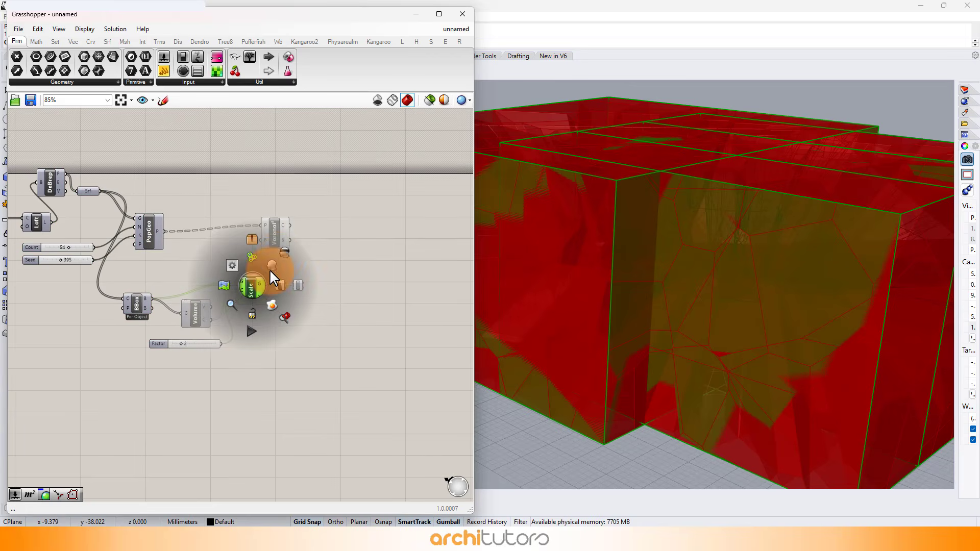
pyautogui.click(282, 256)
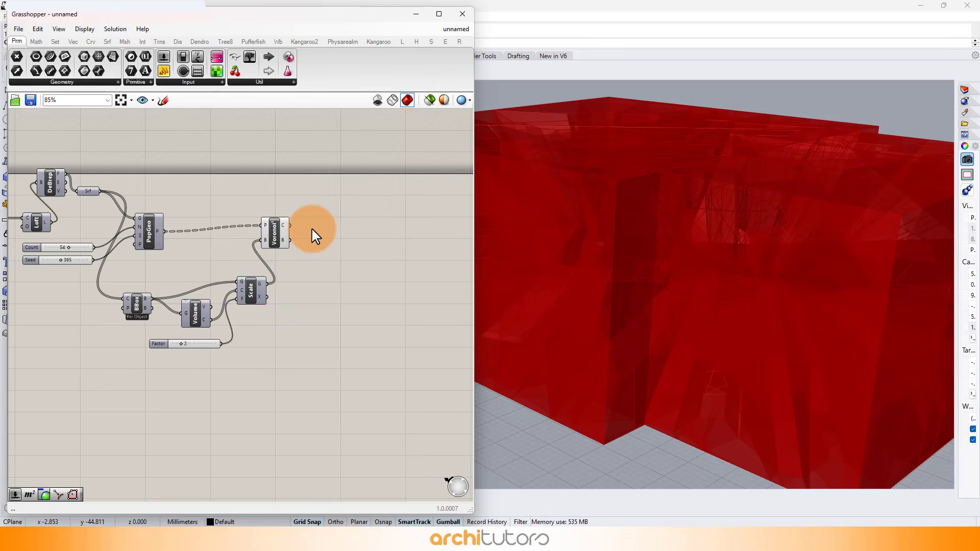
pyautogui.click(315, 229)
# Add a Brep | Brep intersection component, connecting the Voronoi 3D cells to input A and the Surface parameter to input B.
pyautogui.scroll(3, 315, 230)
pyautogui.click(144, 42)
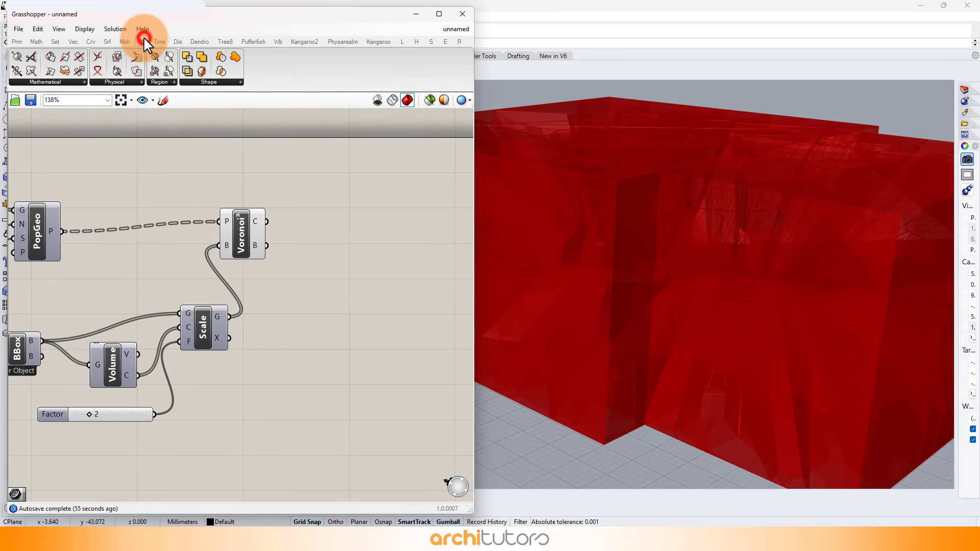
pyautogui.click(119, 57)
pyautogui.scroll(3, 332, 214)
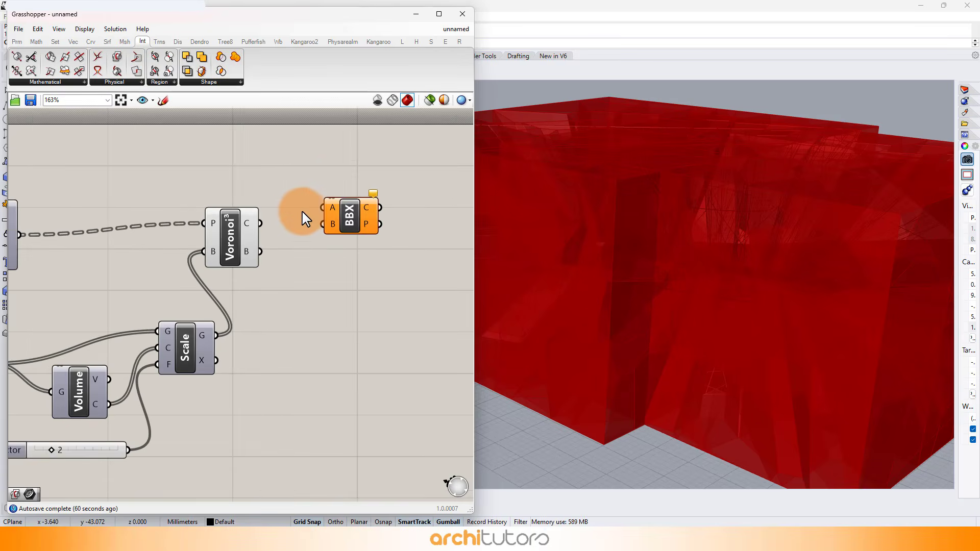
pyautogui.moveTo(321, 209); pyautogui.dragTo(324, 206)
pyautogui.click(333, 301)
pyautogui.scroll(-2, 374, 278)
pyautogui.scroll(-2, 375, 278)
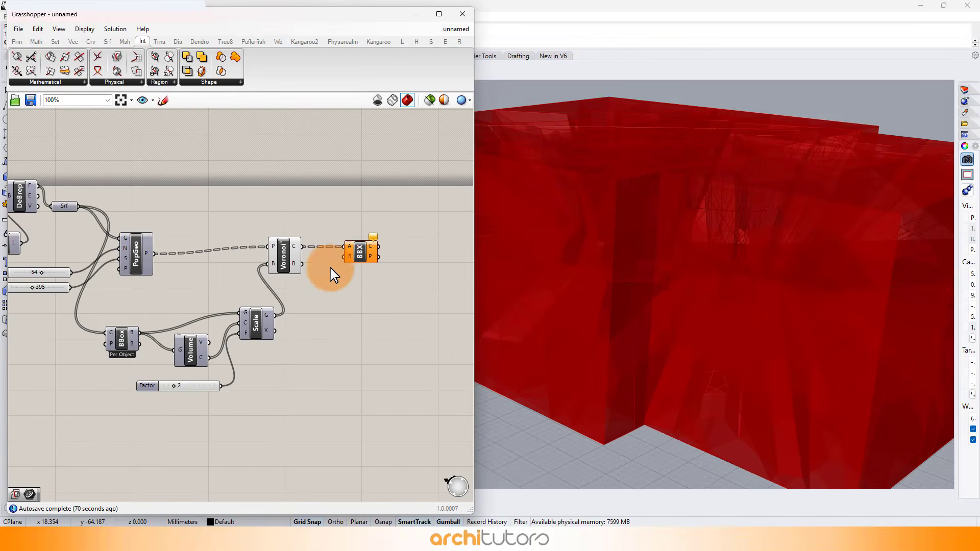
pyautogui.click(360, 253)
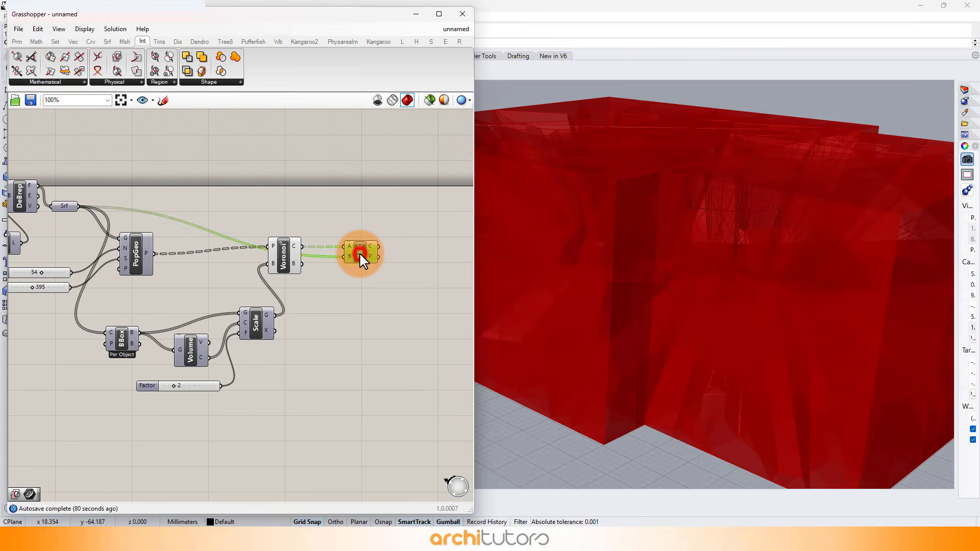
# Add a Curve parameter, connect the Brep | Brep curves output to it and flatten its data.
pyautogui.scroll(4, 342, 272)
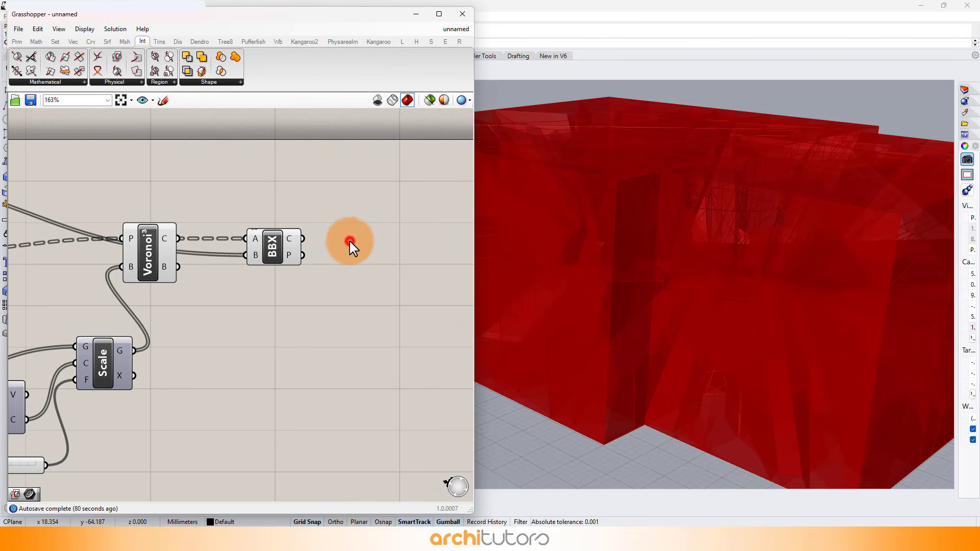
pyautogui.doubleClick(350, 244)
pyautogui.write('curve')
pyautogui.press('Return')
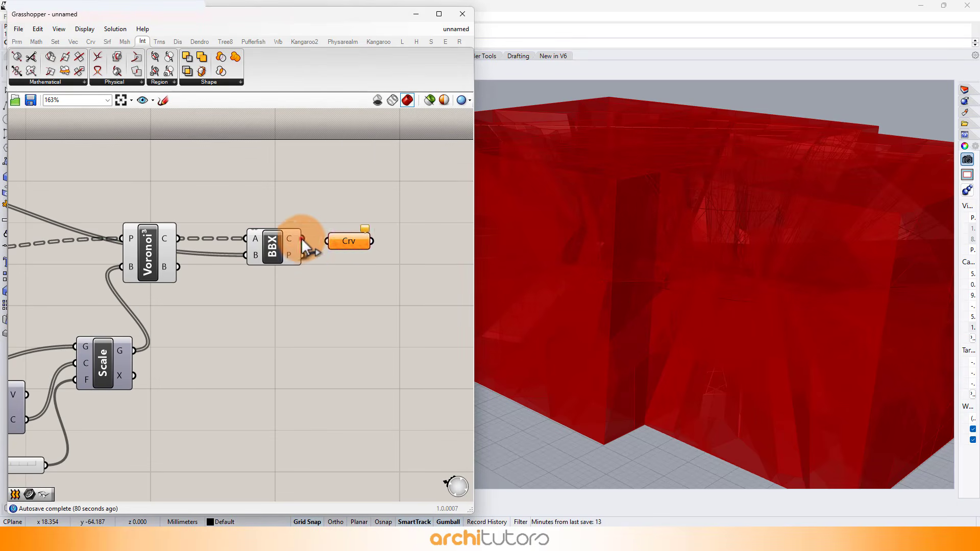
pyautogui.moveTo(347, 247); pyautogui.dragTo(372, 243)
pyautogui.rightClick(373, 244)
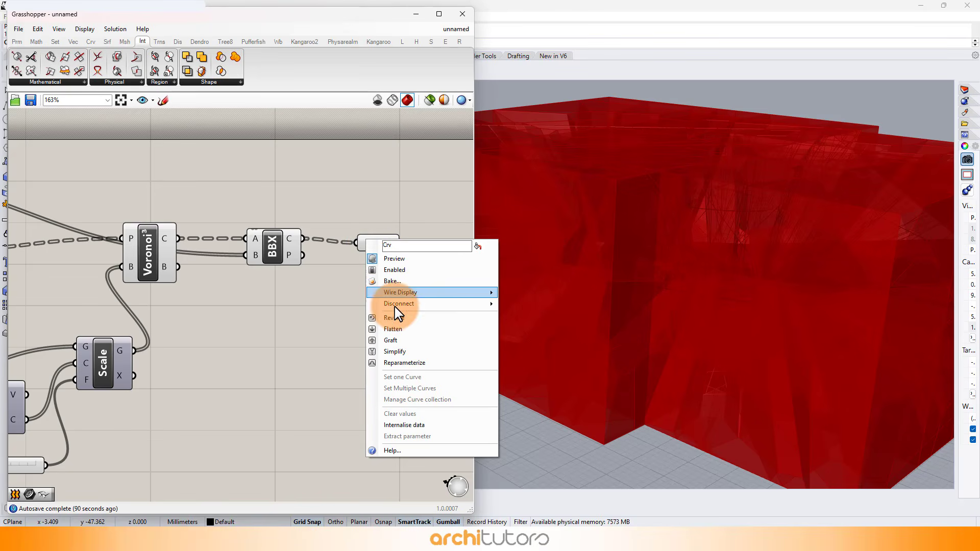
pyautogui.click(402, 330)
# Hide the preview of Voronoi 3D together with all the components before it.
pyautogui.scroll(-8, 357, 269)
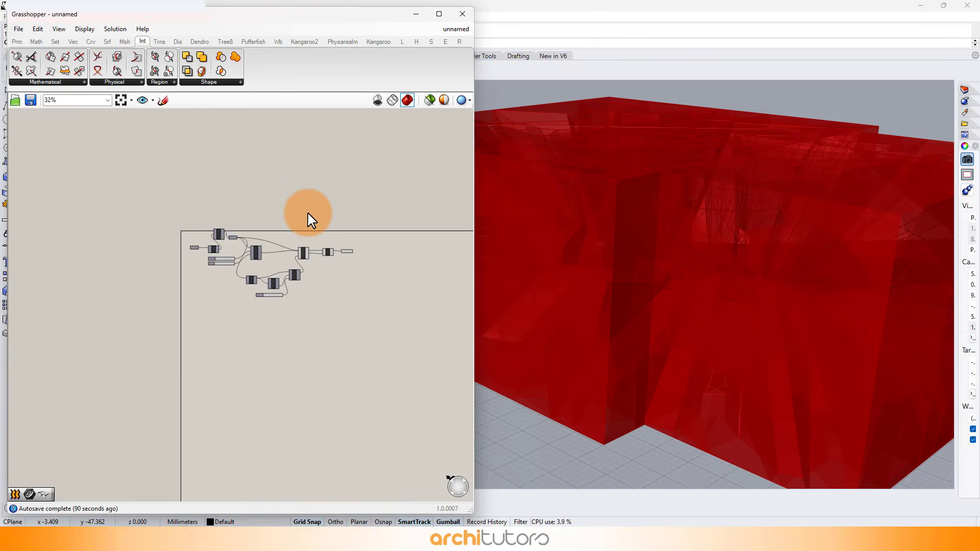
pyautogui.moveTo(307, 211); pyautogui.dragTo(170, 346)
pyautogui.middleClick(167, 338)
pyautogui.click(200, 307)
# Add a Discontinuity component and connect the flattened Curve parameter to its curve input.
pyautogui.scroll(5, 385, 235)
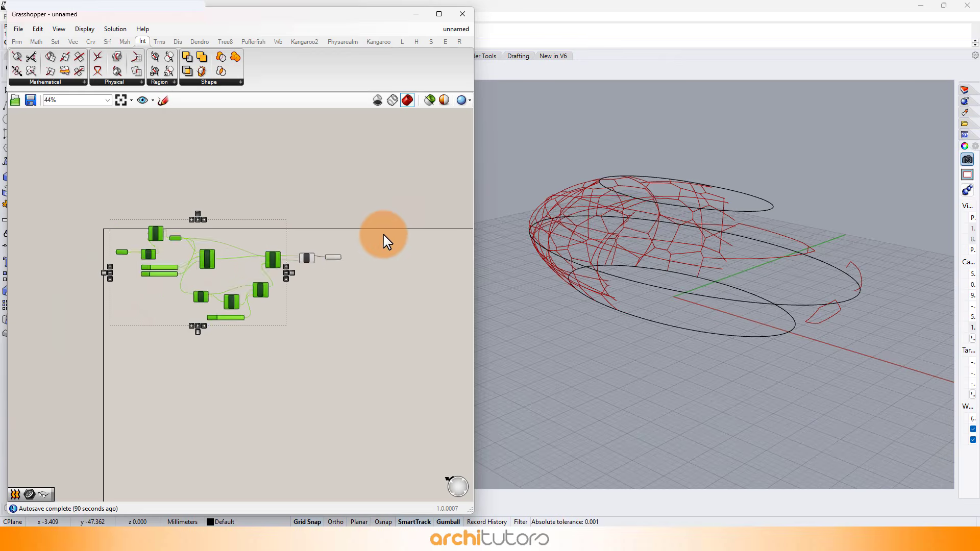
pyautogui.scroll(5, 332, 271)
pyautogui.doubleClick(357, 287)
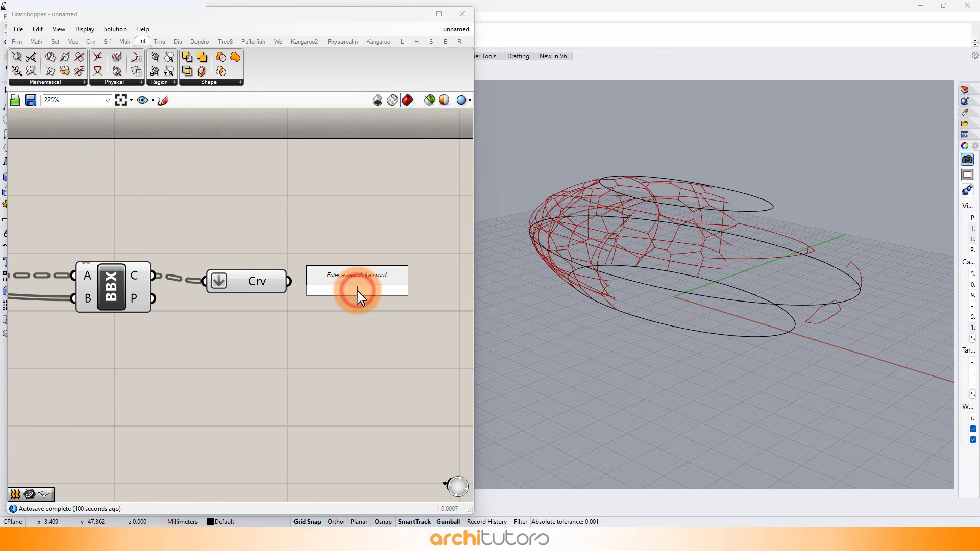
pyautogui.write('disc')
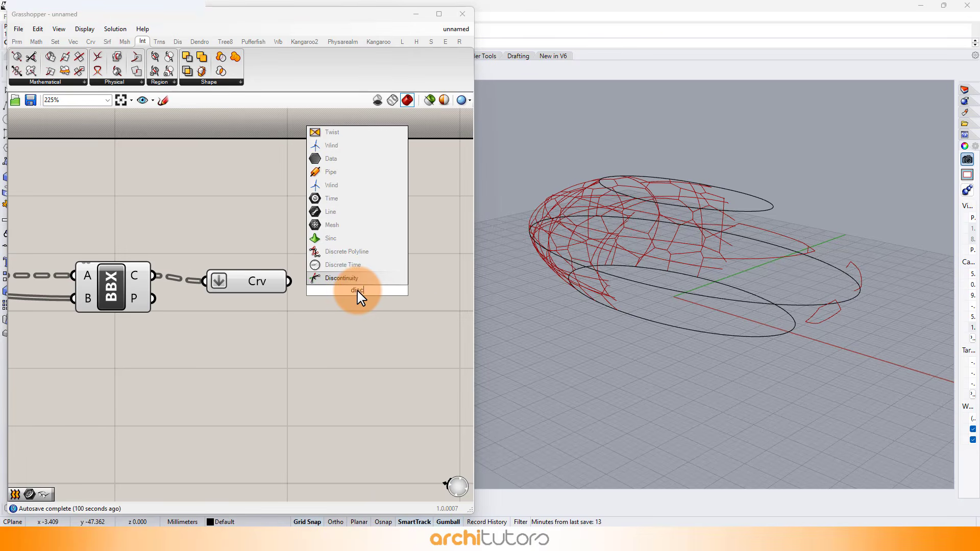
pyautogui.click(348, 277)
pyautogui.moveTo(290, 283); pyautogui.dragTo(360, 293)
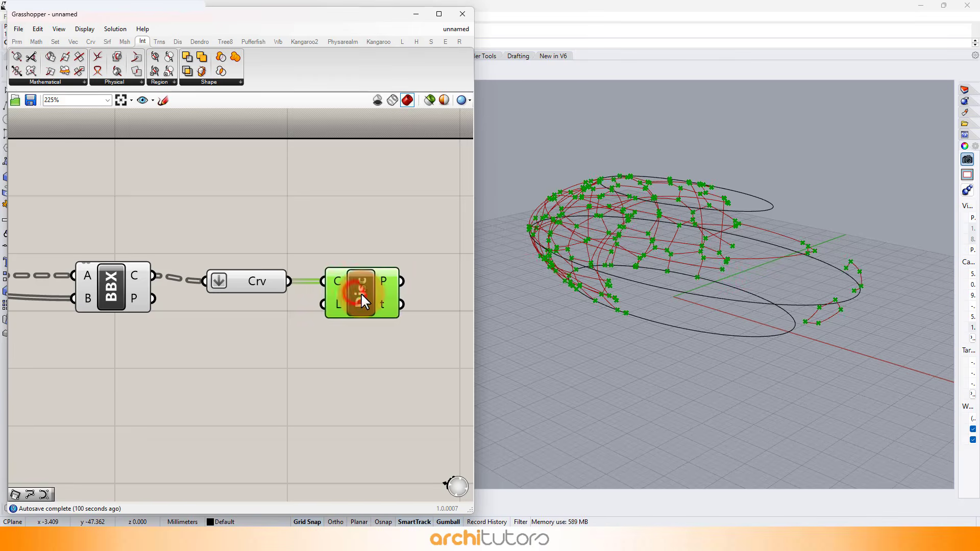
pyautogui.click(354, 381)
# Rewire Populate Geometry's geometry input to take the Loft output directly instead of the Surface parameter.
pyautogui.scroll(-3, 260, 273)
pyautogui.moveTo(159, 237); pyautogui.dragTo(351, 200, button='right')
pyautogui.scroll(-3, 193, 284)
pyautogui.scroll(4, 258, 284)
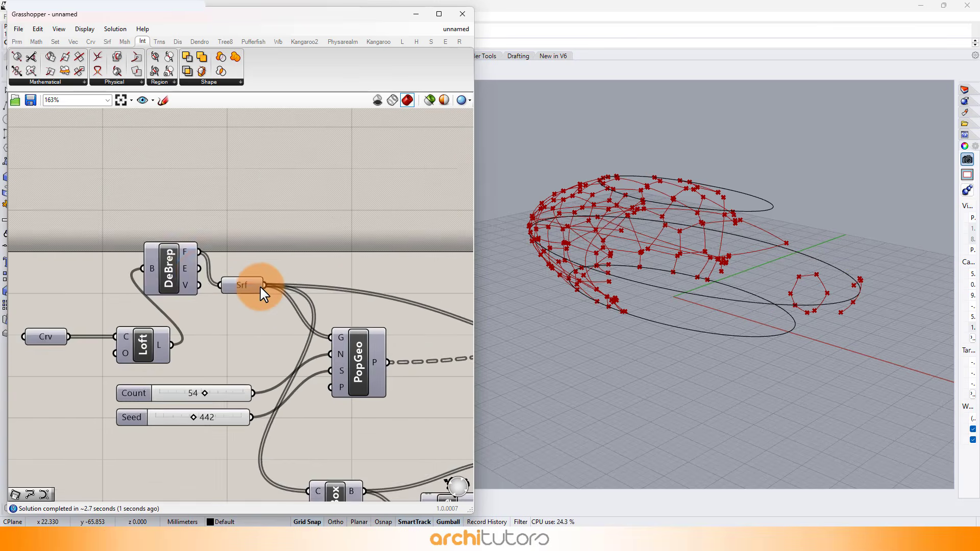
pyautogui.click(241, 280)
pyautogui.moveTo(239, 279); pyautogui.dragTo(349, 363)
pyautogui.click(217, 196)
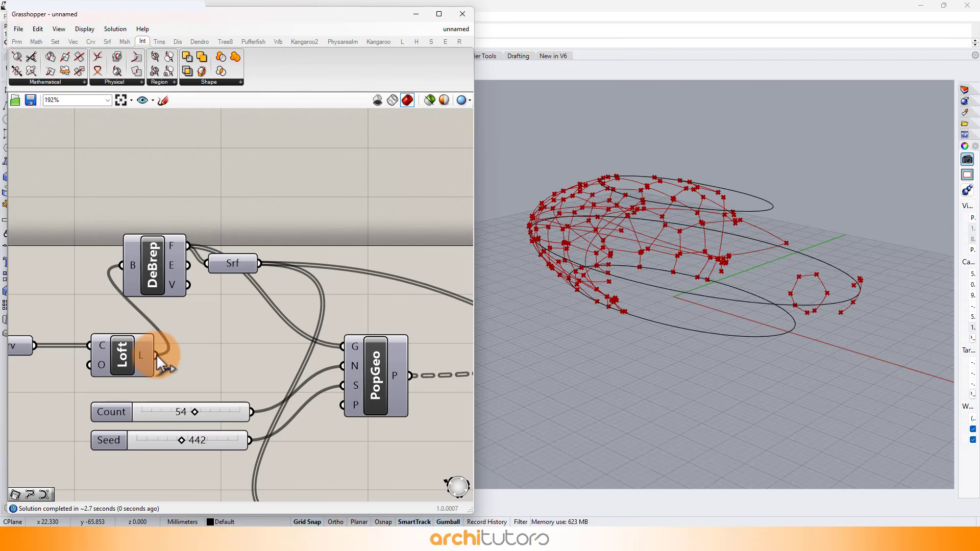
pyautogui.moveTo(157, 354); pyautogui.dragTo(343, 346)
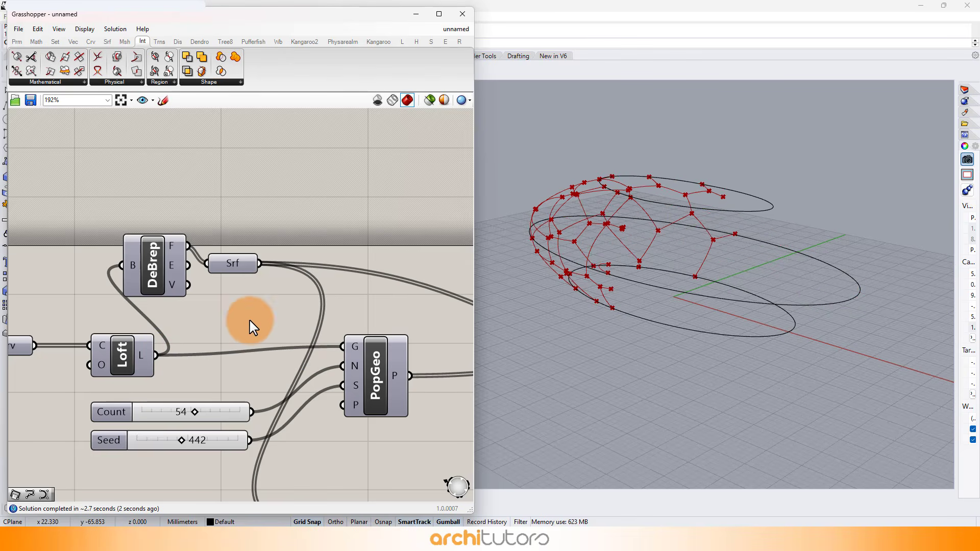
# Connect the Loft output to the Bounding Box content input and to Brep | Brep's B input, replacing the Surface parameter wires.
pyautogui.scroll(-5, 184, 233)
pyautogui.scroll(3, 286, 306)
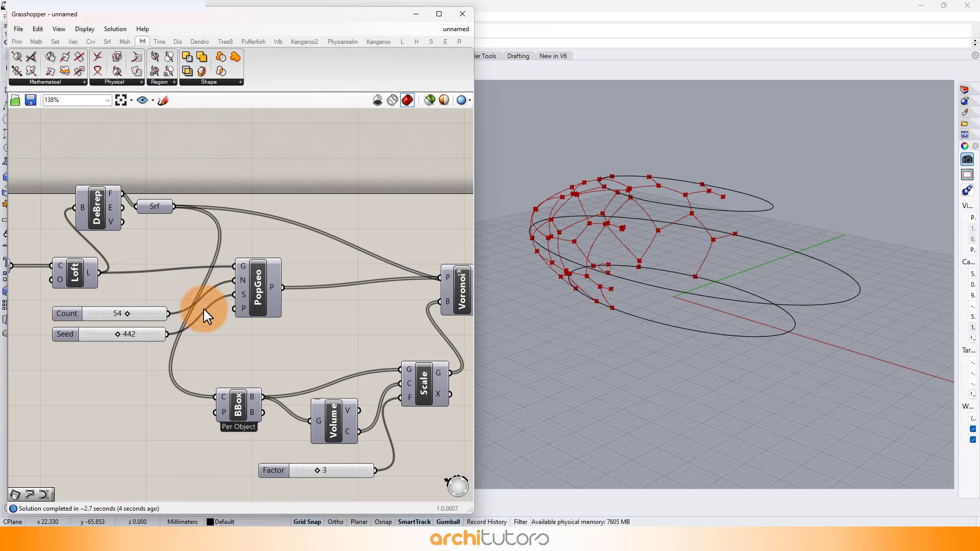
pyautogui.moveTo(219, 398); pyautogui.dragTo(218, 398)
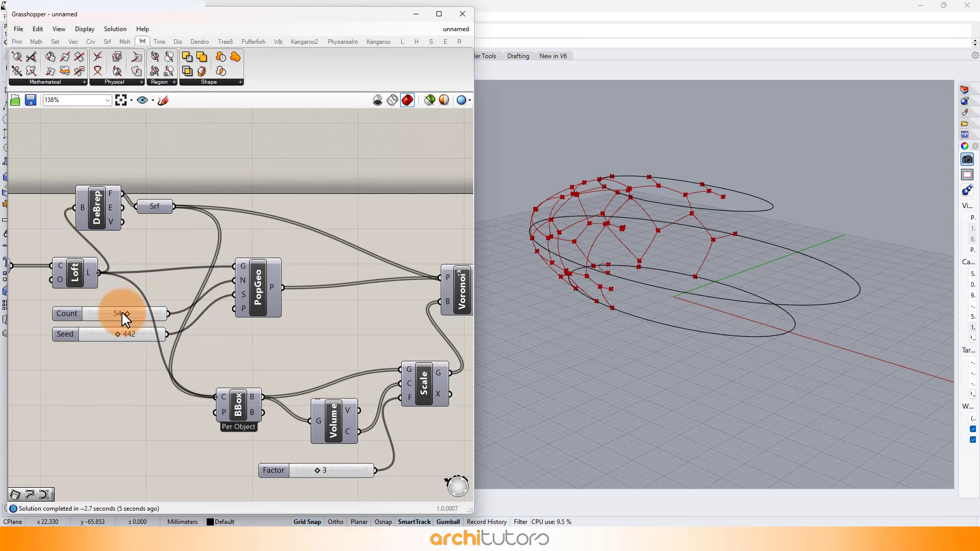
pyautogui.scroll(-3, 121, 313)
pyautogui.scroll(3, 214, 271)
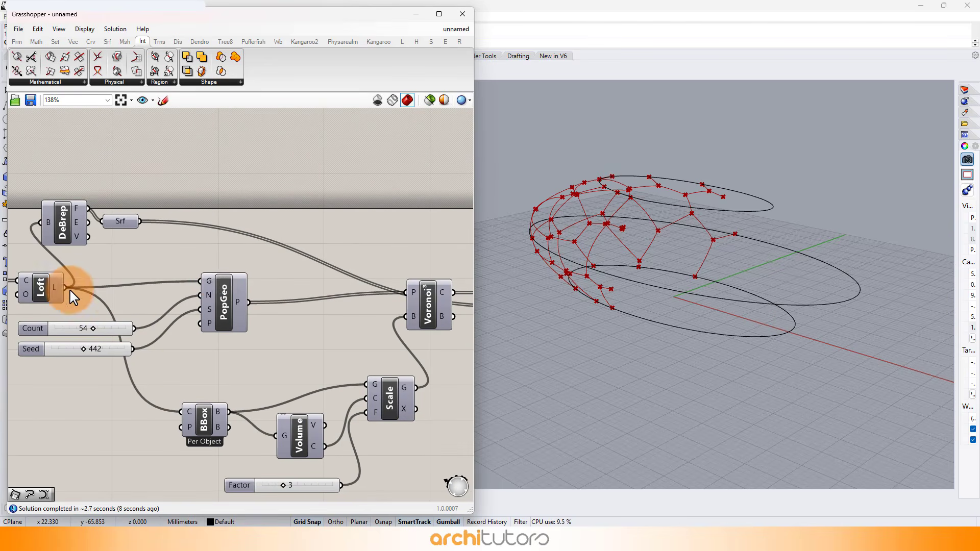
pyautogui.scroll(-2, 66, 286)
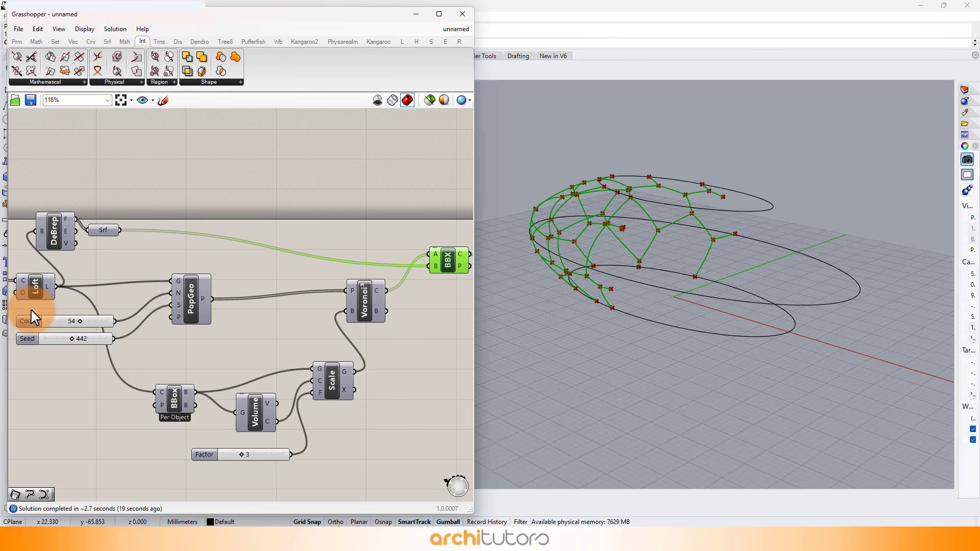
pyautogui.moveTo(48, 300); pyautogui.dragTo(439, 266)
pyautogui.click(441, 322)
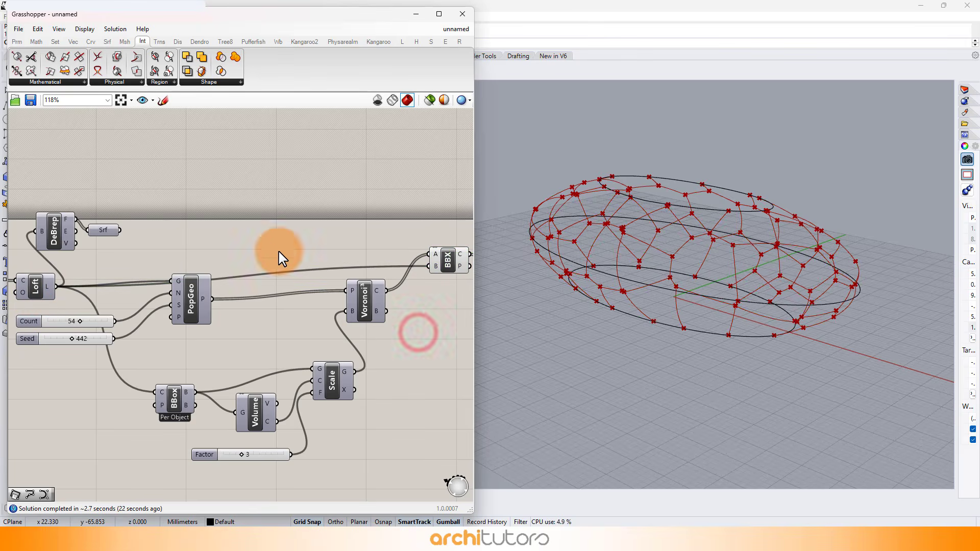
# Delete the unused Deconstruct Brep component and the Surface parameter beside it.
pyautogui.moveTo(140, 197); pyautogui.dragTo(63, 248)
pyautogui.press('Delete')
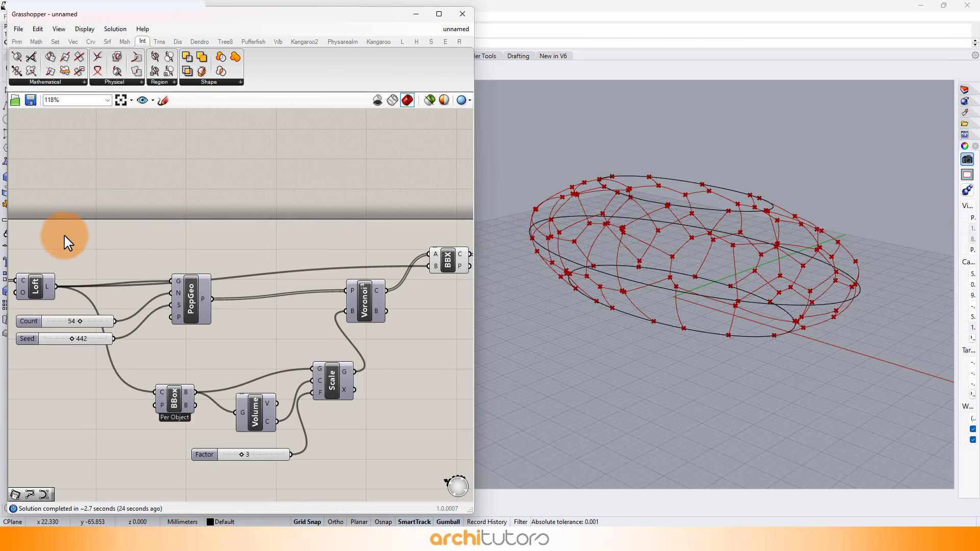
# Highlight the Brep | Brep result and examine its intersection curves on the lofted form from several angles.
pyautogui.moveTo(379, 328); pyautogui.dragTo(230, 259, button='right')
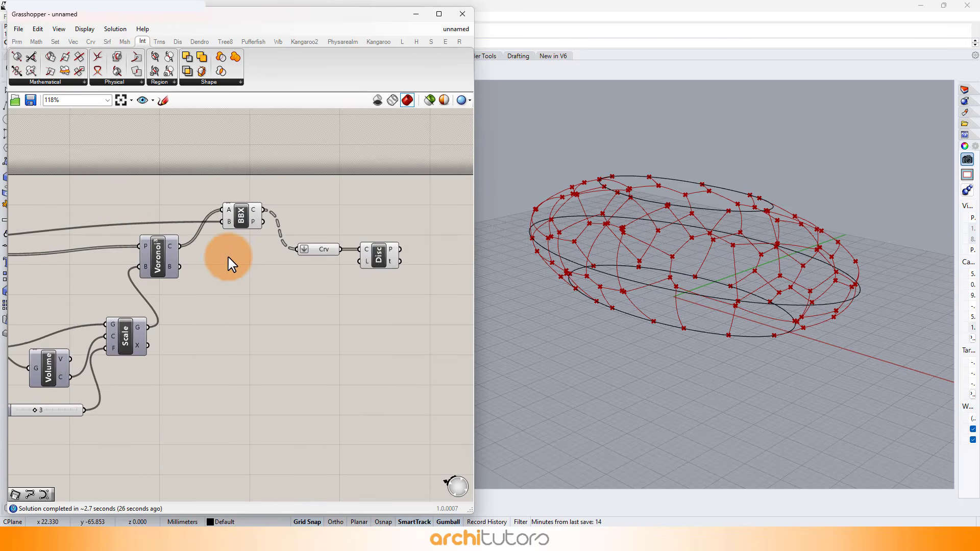
pyautogui.scroll(3, 197, 240)
pyautogui.click(182, 238)
pyautogui.moveTo(760, 245); pyautogui.dragTo(682, 249, button='right')
pyautogui.scroll(5, 633, 220)
pyautogui.scroll(-3, 642, 223)
pyautogui.click(431, 332)
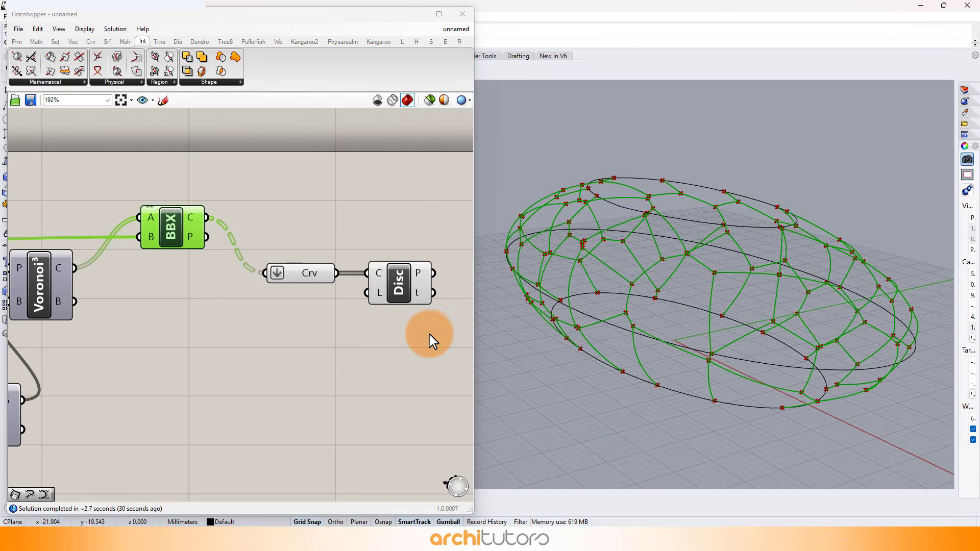
pyautogui.moveTo(710, 309); pyautogui.dragTo(714, 335, button='right')
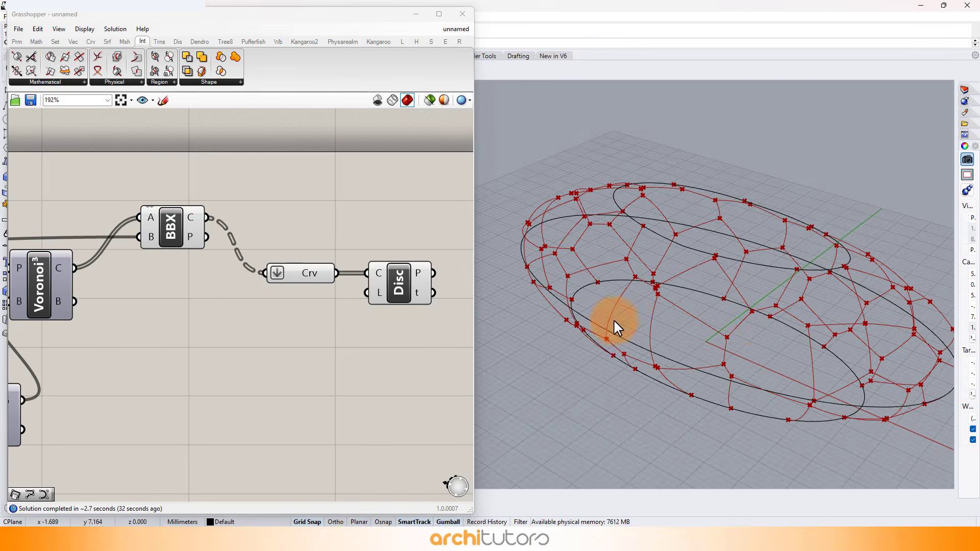
# Set Populate Geometry's Count slider to 67 and its Seed slider to 547.
pyautogui.scroll(-5, 302, 271)
pyautogui.moveTo(26, 307); pyautogui.dragTo(272, 262, button='right')
pyautogui.scroll(5, 247, 250)
pyautogui.scroll(5, 247, 254)
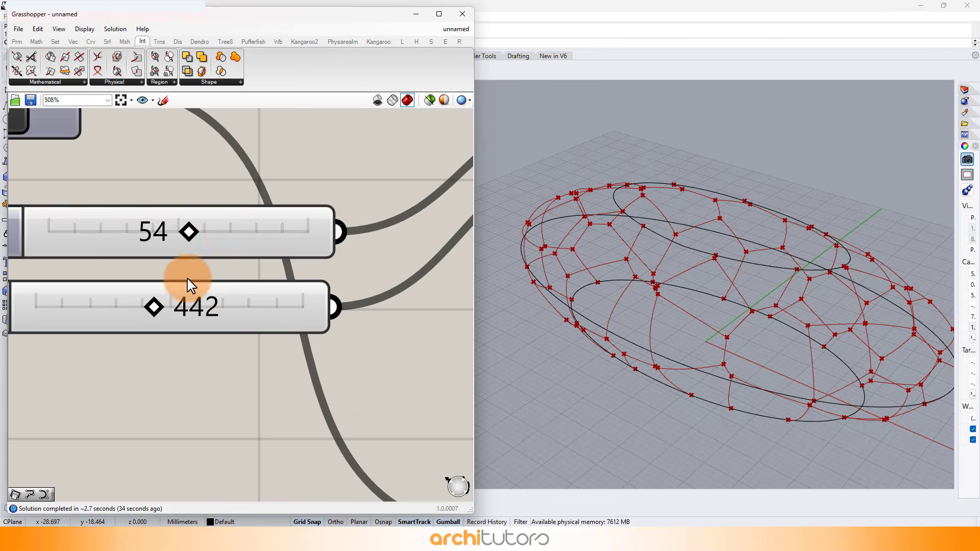
pyautogui.moveTo(148, 238); pyautogui.dragTo(223, 232)
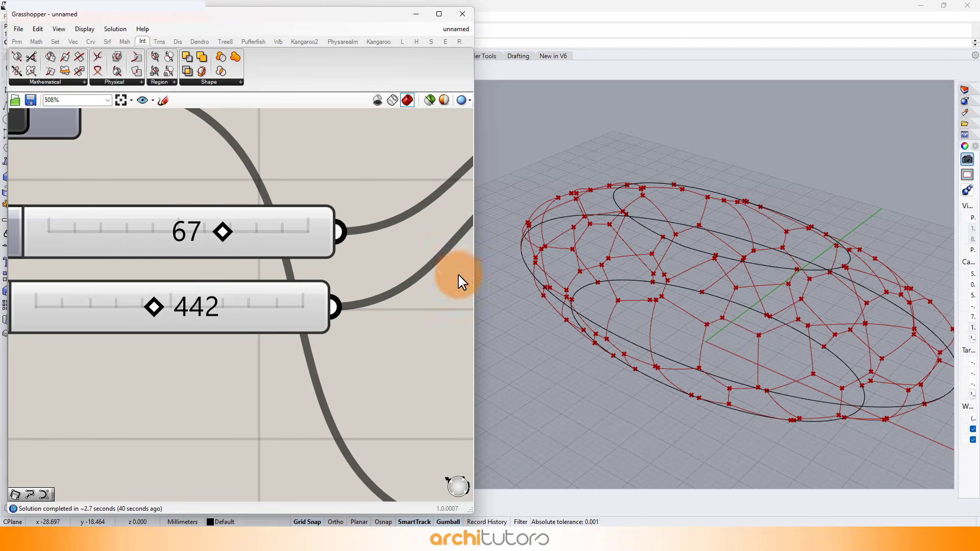
pyautogui.moveTo(605, 292); pyautogui.dragTo(579, 256, button='right')
pyautogui.moveTo(157, 309); pyautogui.dragTo(182, 309)
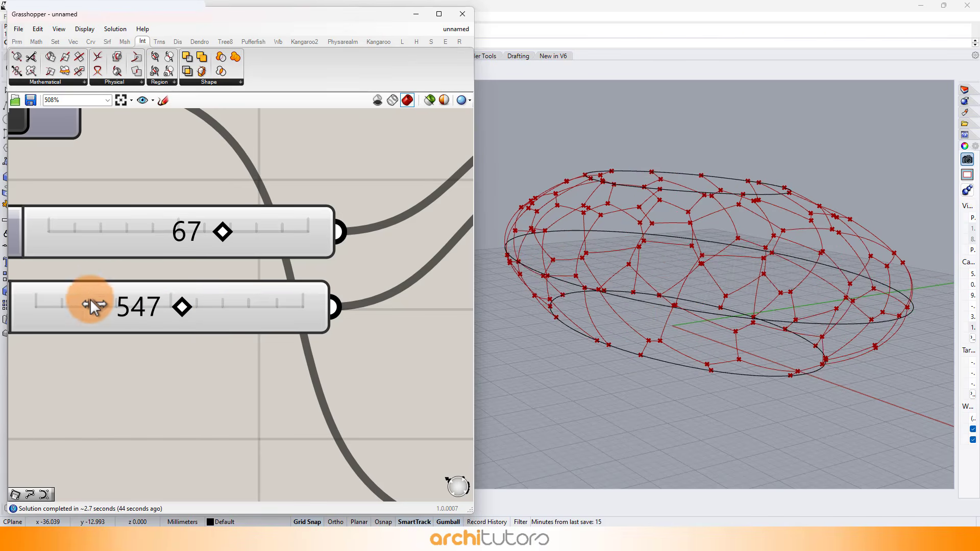
# Add a PolyLine component and connect the Discontinuity points output to its vertices input.
pyautogui.scroll(-10, 127, 262)
pyautogui.scroll(6, 307, 256)
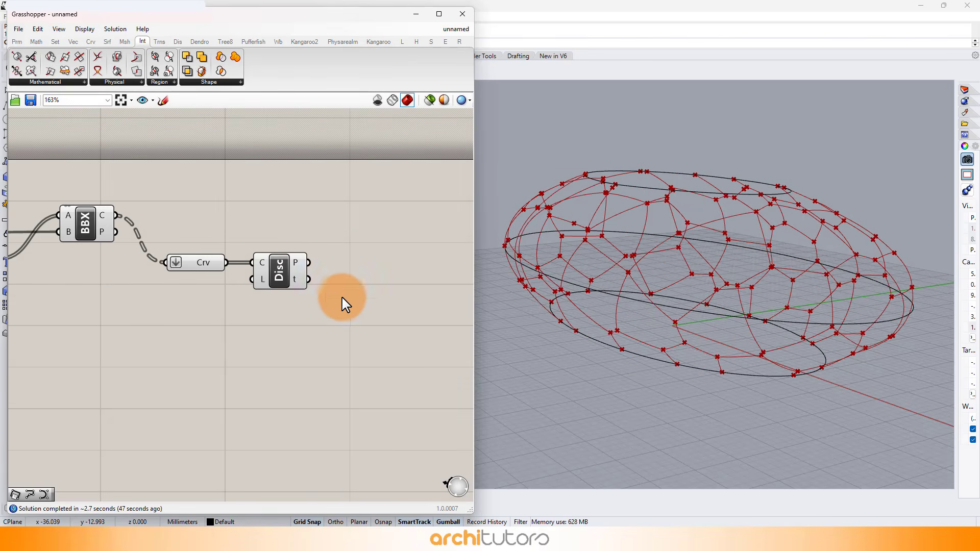
pyautogui.doubleClick(363, 276)
pyautogui.write('pol')
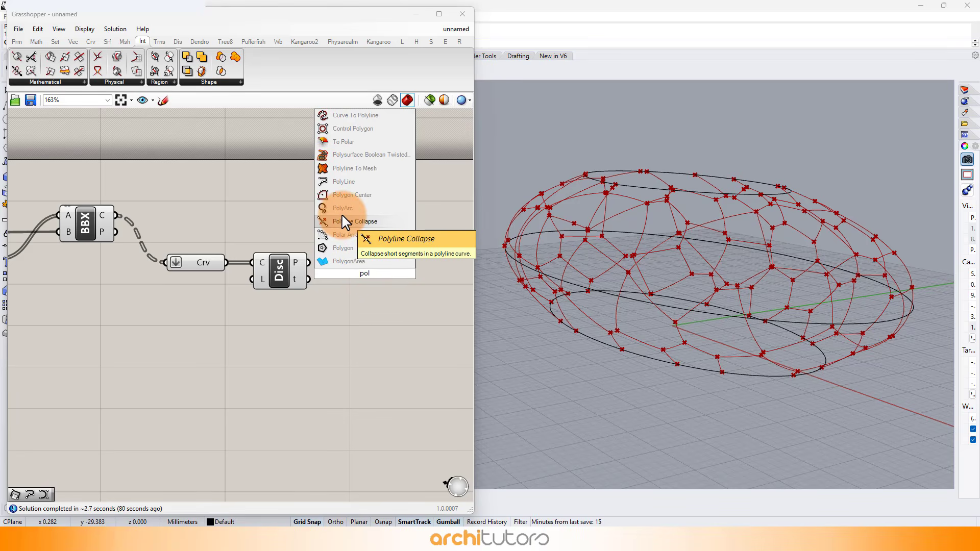
pyautogui.click(344, 181)
pyautogui.scroll(1, 330, 261)
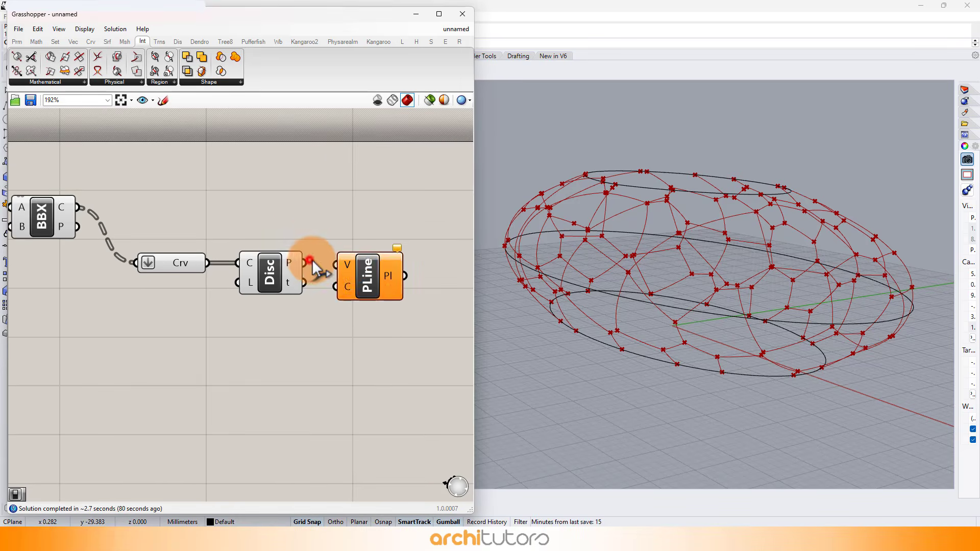
pyautogui.moveTo(313, 265); pyautogui.dragTo(359, 279)
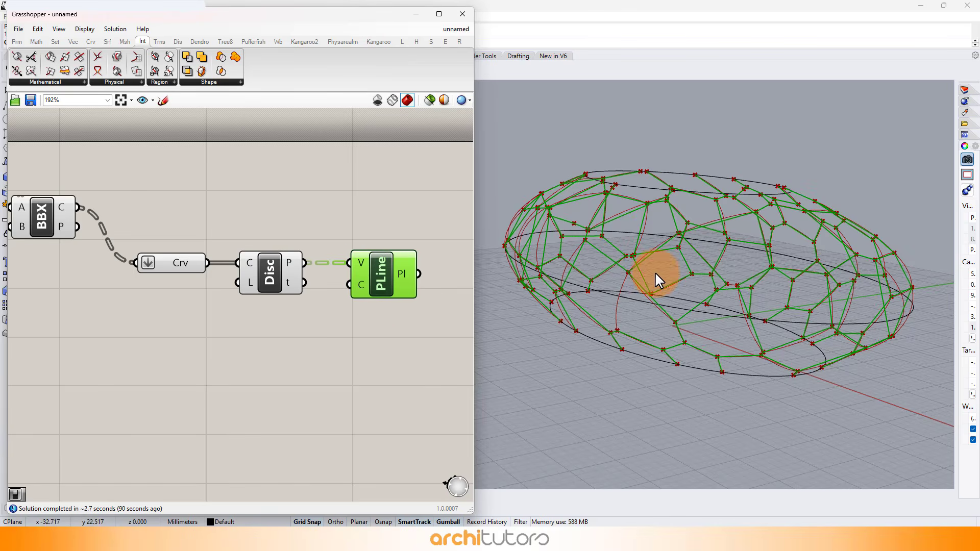
# Add a Weaverbird's Picture Frame component and connect the PolyLine output to its mesh input.
pyautogui.moveTo(652, 274); pyautogui.dragTo(702, 301, button='right')
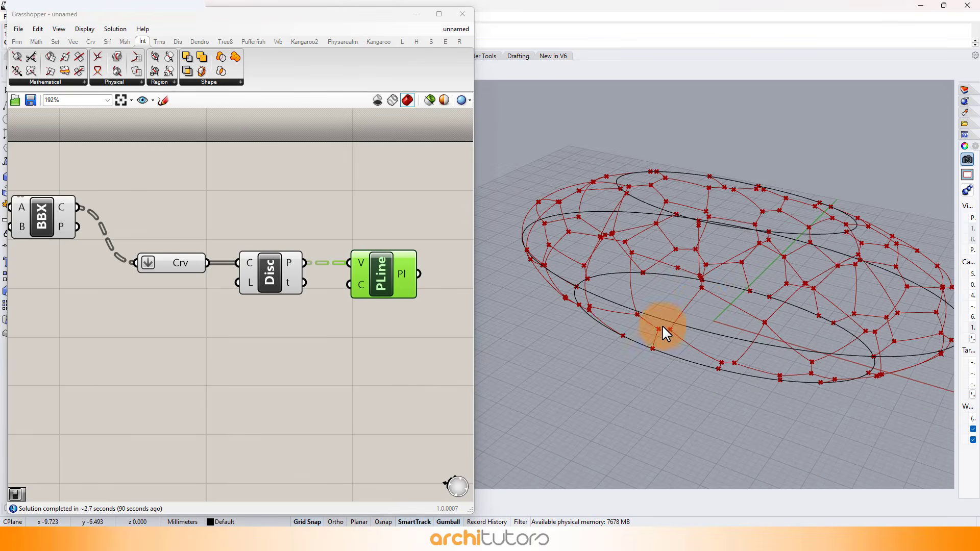
pyautogui.moveTo(662, 327); pyautogui.dragTo(560, 349, button='right')
pyautogui.click(418, 356)
pyautogui.moveTo(384, 352); pyautogui.dragTo(264, 343, button='right')
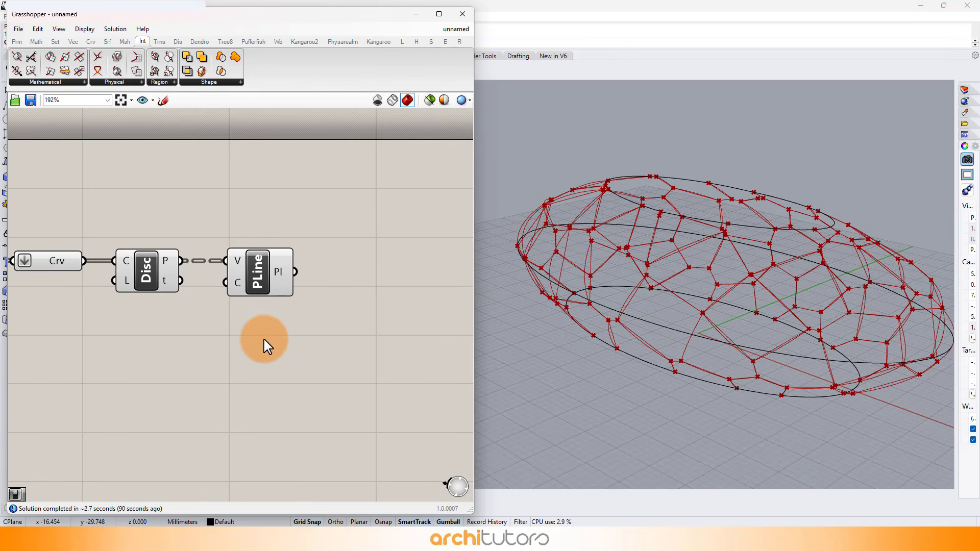
pyautogui.doubleClick(350, 289)
pyautogui.write('wea')
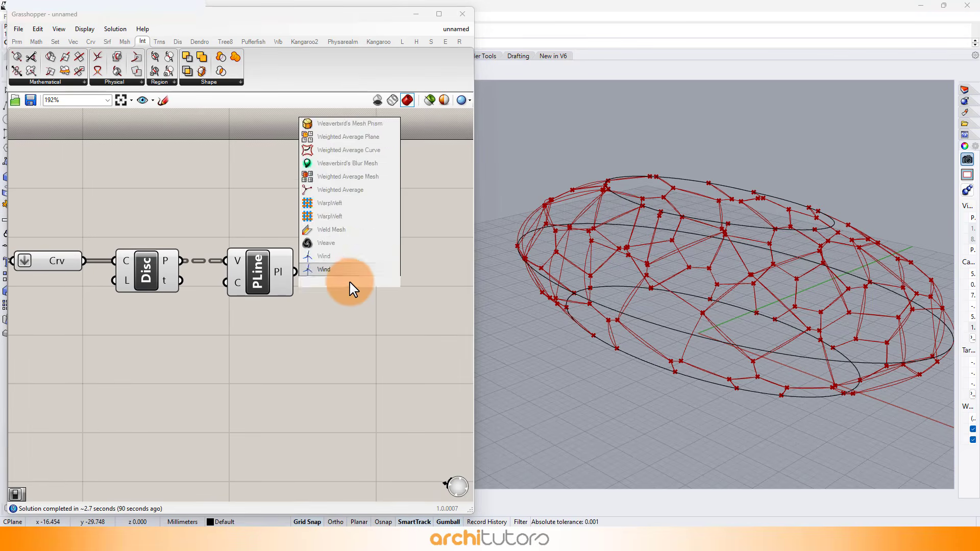
pyautogui.write('ver')
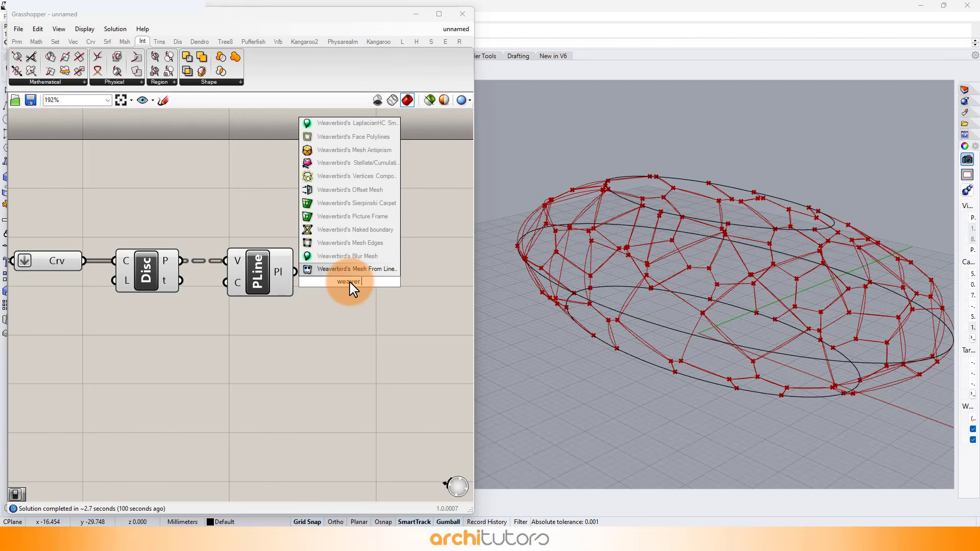
pyautogui.write(' f')
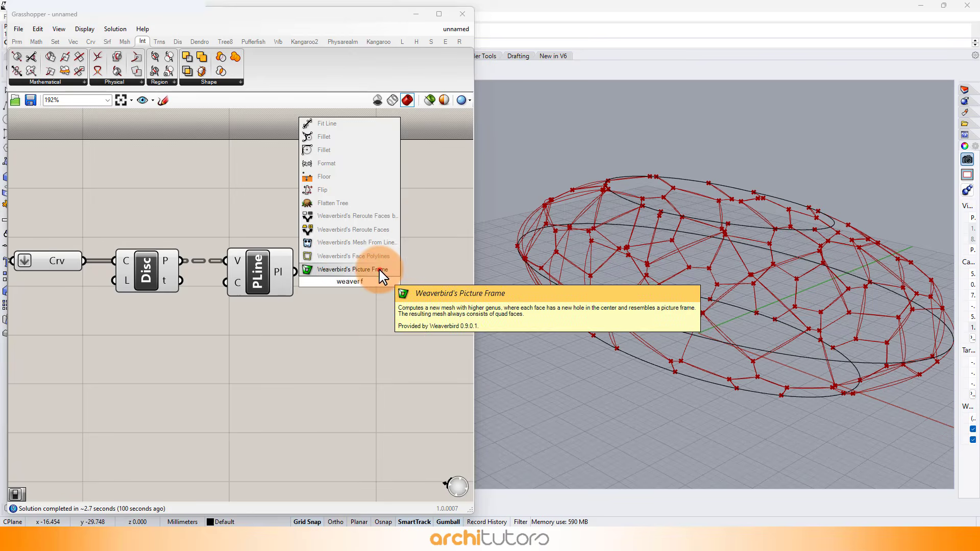
pyautogui.click(352, 269)
pyautogui.moveTo(302, 273); pyautogui.dragTo(375, 271)
pyautogui.click(309, 360)
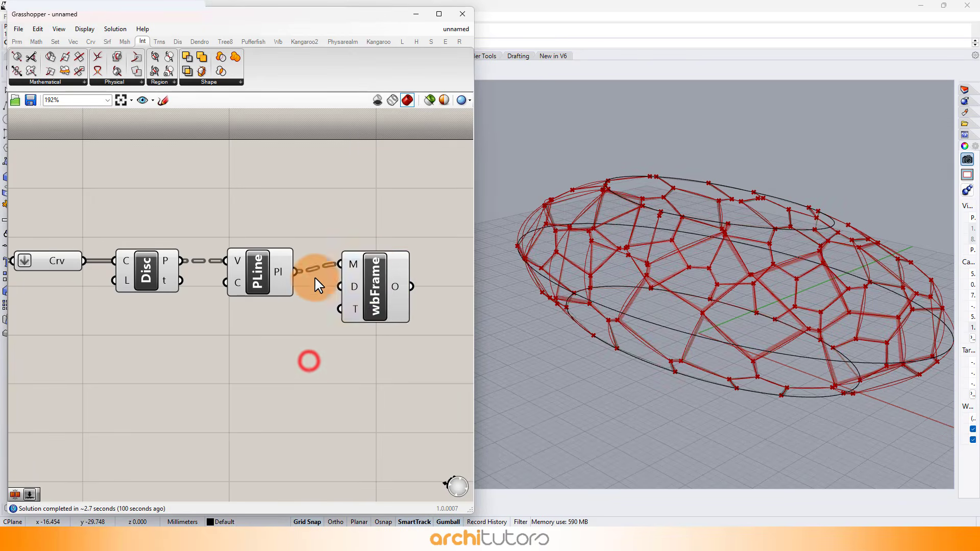
# Turn off the preview of the Brep | Brep, flattened Curve, Discontinuity and PolyLine components.
pyautogui.scroll(-3, 327, 252)
pyautogui.scroll(-1, 327, 252)
pyautogui.moveTo(310, 228); pyautogui.dragTo(147, 312)
pyautogui.middleClick(175, 316)
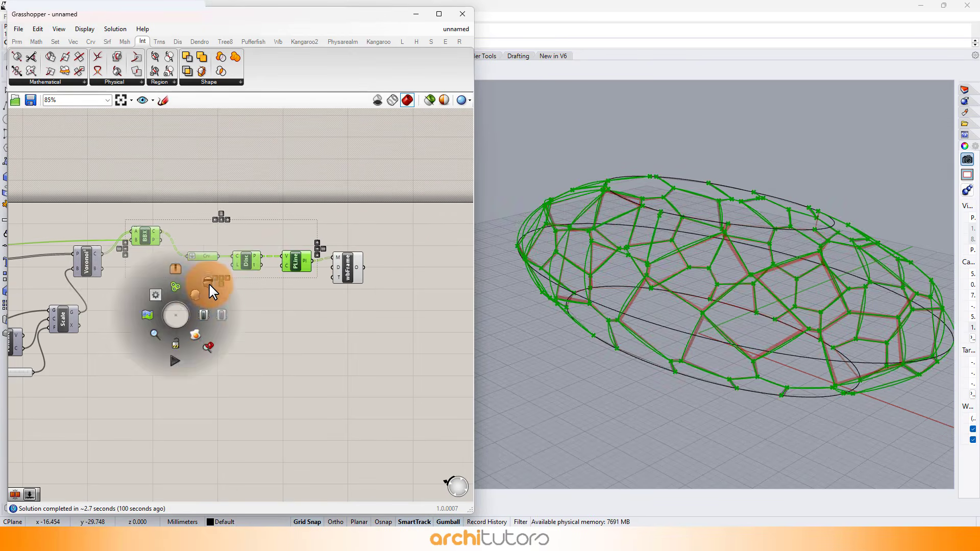
pyautogui.click(210, 285)
pyautogui.click(276, 327)
# Create a number slider with the value 3.50 and connect it to Picture Frame's Distance input.
pyautogui.scroll(2, 361, 280)
pyautogui.moveTo(608, 255); pyautogui.dragTo(629, 265, button='right')
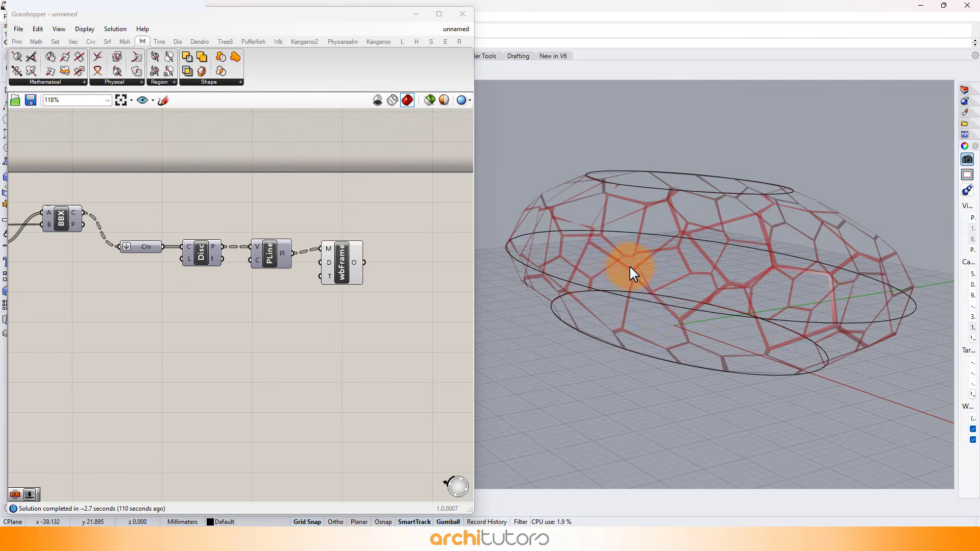
pyautogui.scroll(4, 659, 311)
pyautogui.scroll(3, 286, 285)
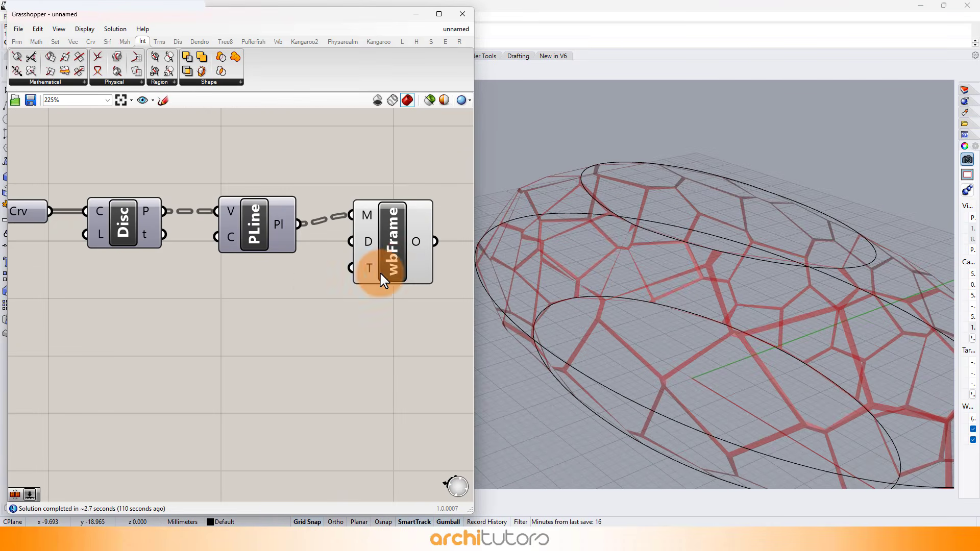
pyautogui.moveTo(397, 249); pyautogui.dragTo(405, 259)
pyautogui.click(175, 323)
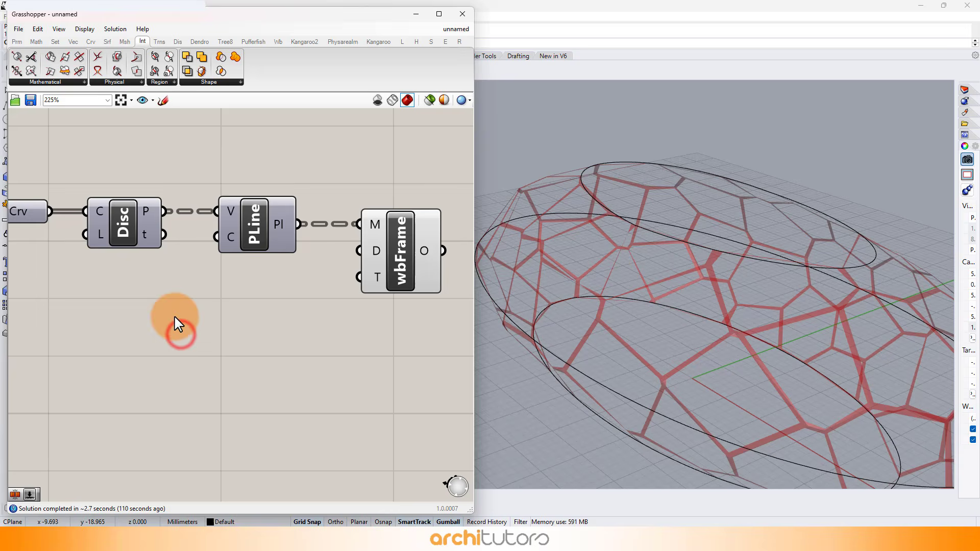
pyautogui.doubleClick(206, 302)
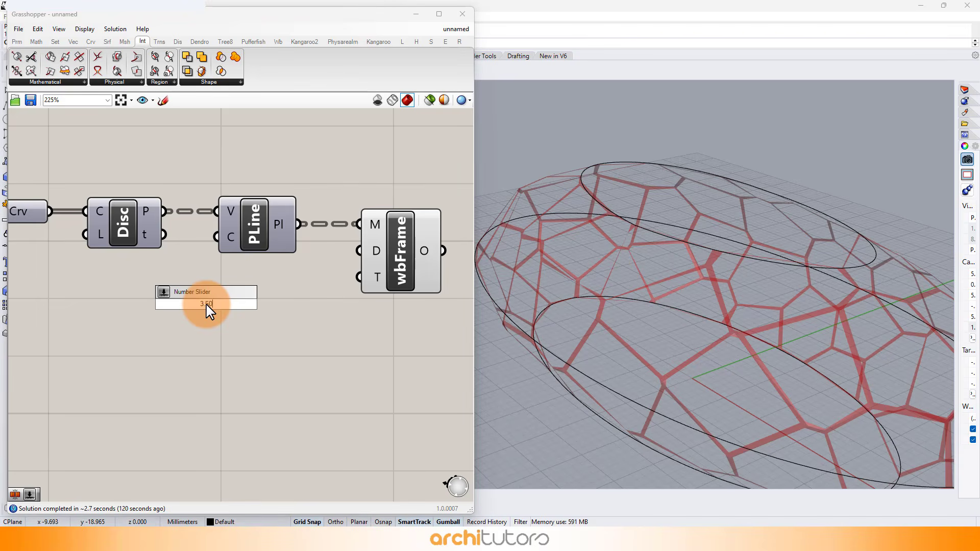
pyautogui.write('3.50')
pyautogui.press('Return')
pyautogui.moveTo(315, 302); pyautogui.dragTo(377, 250)
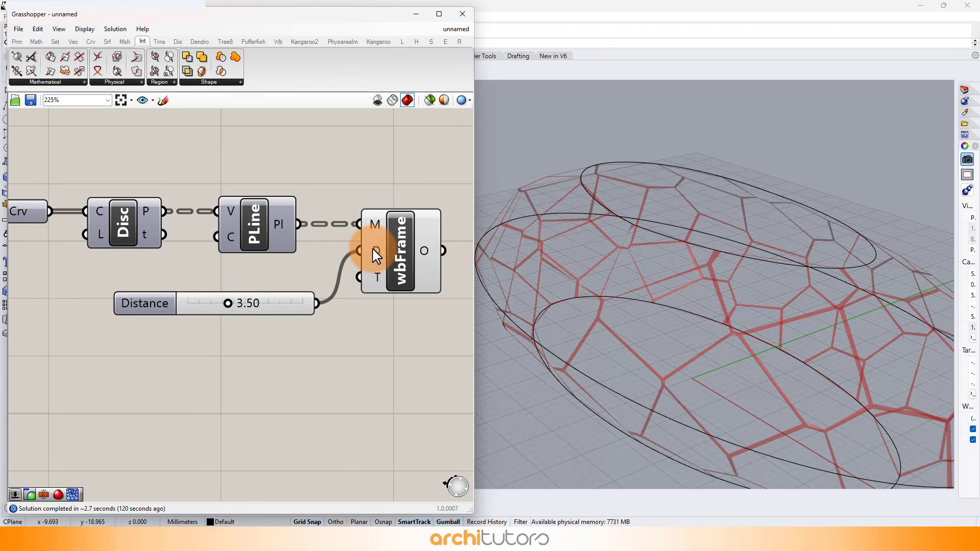
pyautogui.scroll(-2, 400, 256)
pyautogui.scroll(2, 399, 256)
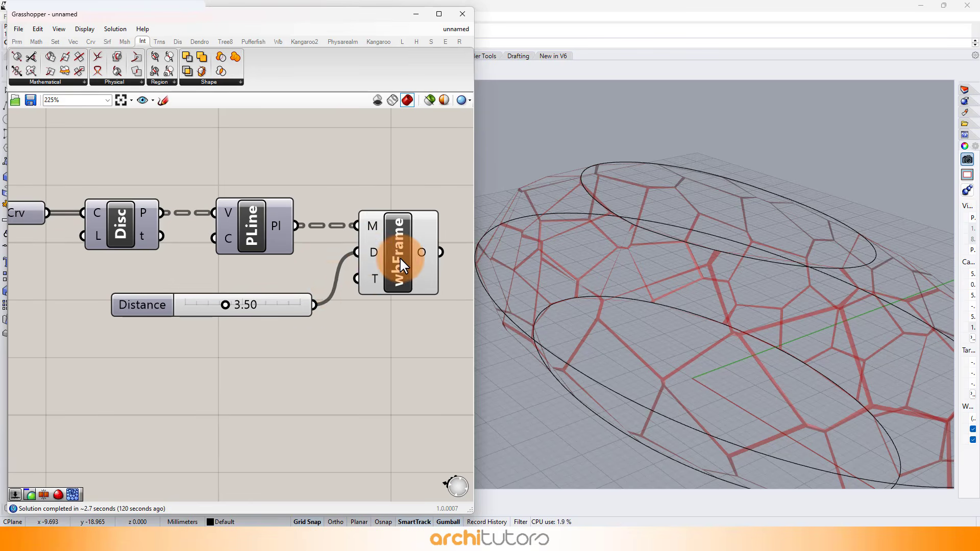
# Move the Picture Frame component slightly away from PolyLine and raise its Distance slider to 10.00.
pyautogui.moveTo(399, 256); pyautogui.dragTo(407, 257)
pyautogui.click(326, 376)
pyautogui.moveTo(225, 304); pyautogui.dragTo(288, 304)
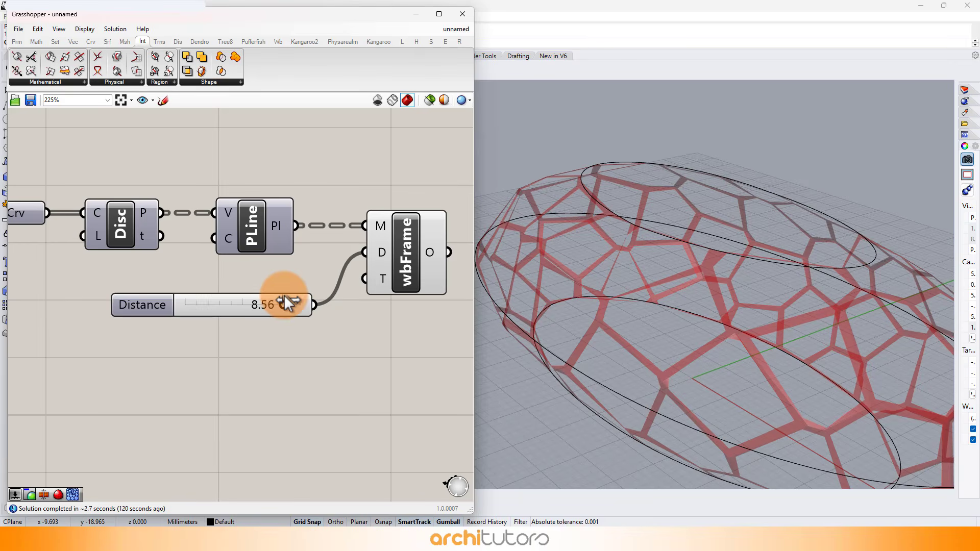
pyautogui.moveTo(575, 313); pyautogui.dragTo(715, 276, button='right')
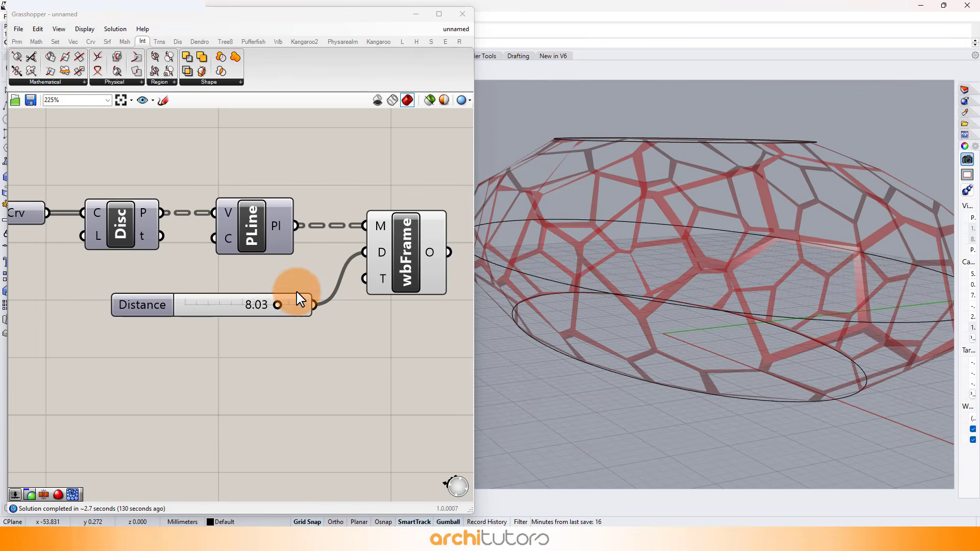
pyautogui.moveTo(279, 314); pyautogui.dragTo(314, 305)
# Create a second number slider, connect it to Picture Frame's Distance input in place of the first, and set it to 13.27.
pyautogui.doubleClick(204, 355)
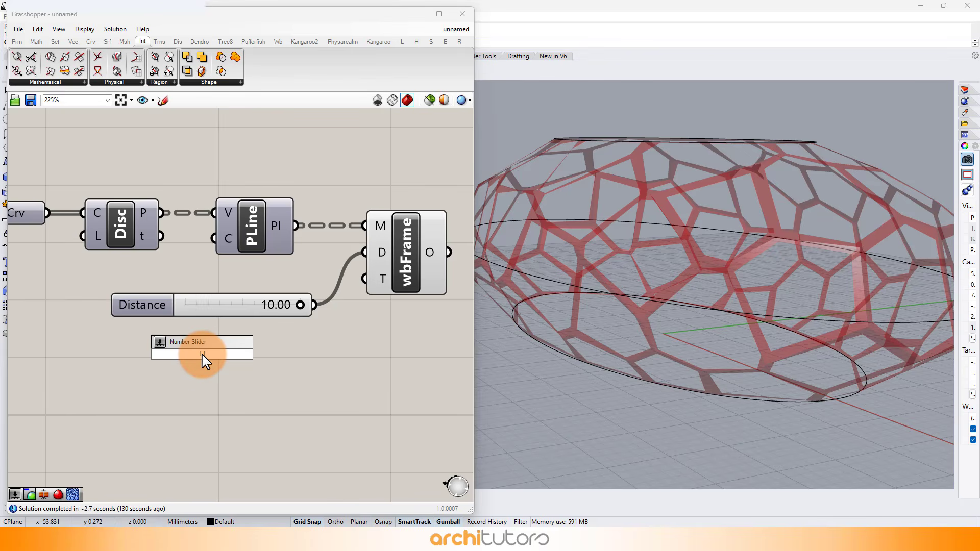
pyautogui.press('Return')
pyautogui.moveTo(297, 354); pyautogui.dragTo(379, 254)
pyautogui.moveTo(197, 354)
pyautogui.mouseDown()
pyautogui.moveTo(208, 355)
pyautogui.moveTo(199, 353)
pyautogui.mouseUp()
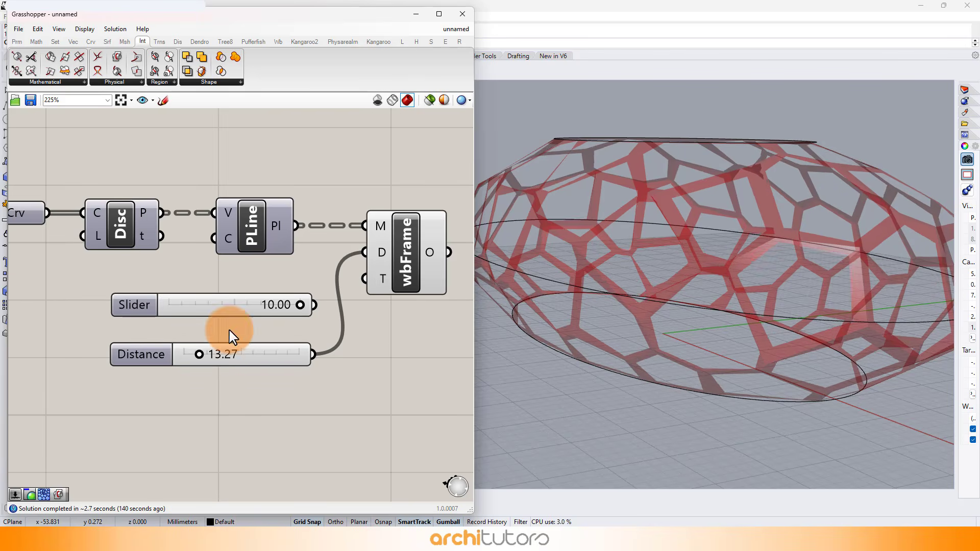
pyautogui.moveTo(658, 219); pyautogui.dragTo(645, 203, button='right')
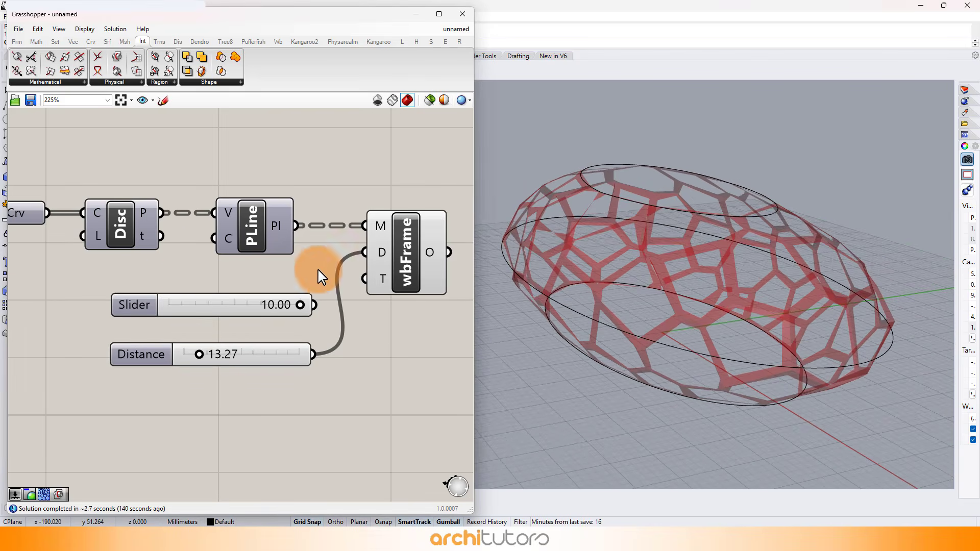
# Add a Mesh Join component and connect the Picture Frame output to its mesh input.
pyautogui.moveTo(370, 314); pyautogui.dragTo(223, 314, button='right')
pyautogui.doubleClick(356, 266)
pyautogui.write('m')
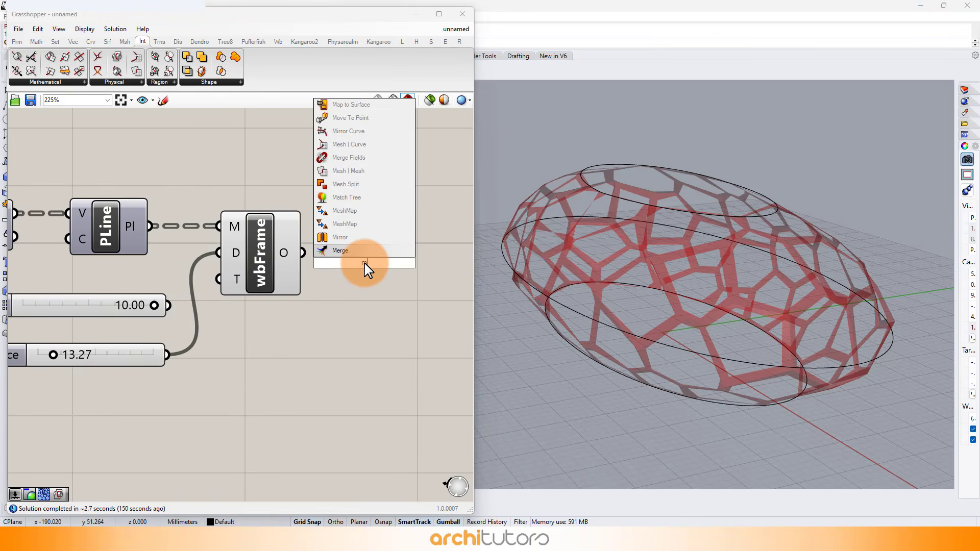
pyautogui.write('esh joi')
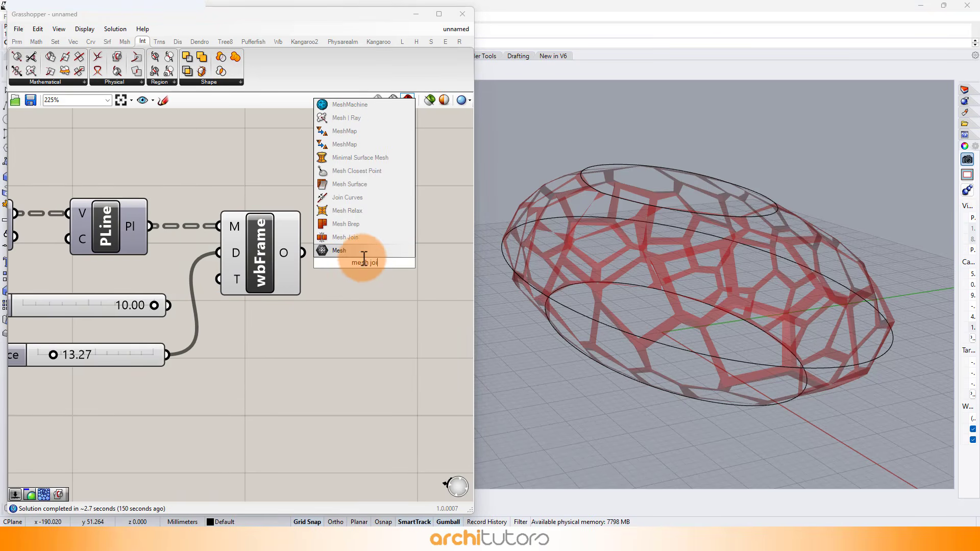
pyautogui.click(358, 237)
pyautogui.moveTo(314, 254); pyautogui.dragTo(328, 261)
pyautogui.moveTo(357, 265); pyautogui.dragTo(371, 264)
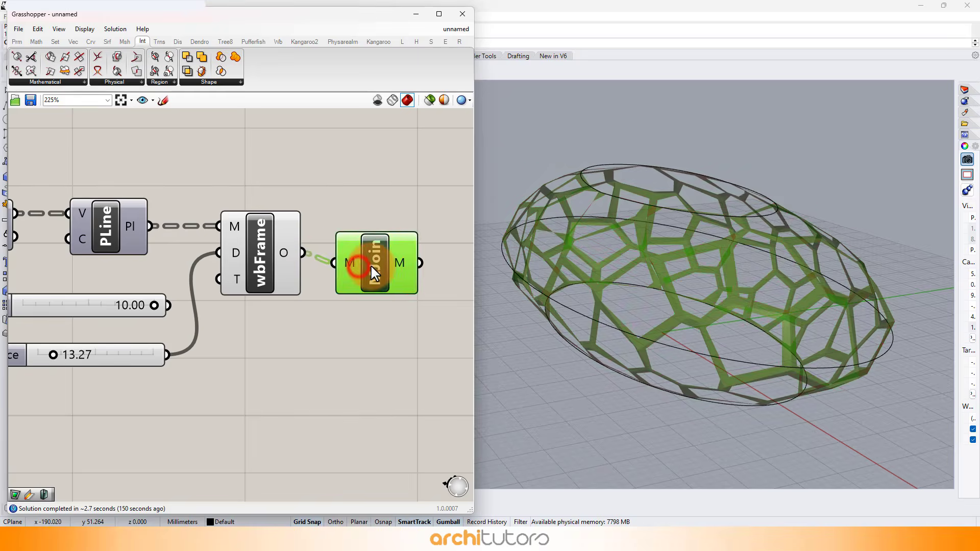
# Flatten the mesh input of the Mesh Join component.
pyautogui.click(383, 305)
pyautogui.moveTo(353, 261); pyautogui.dragTo(349, 262, button='right')
pyautogui.rightClick(348, 261)
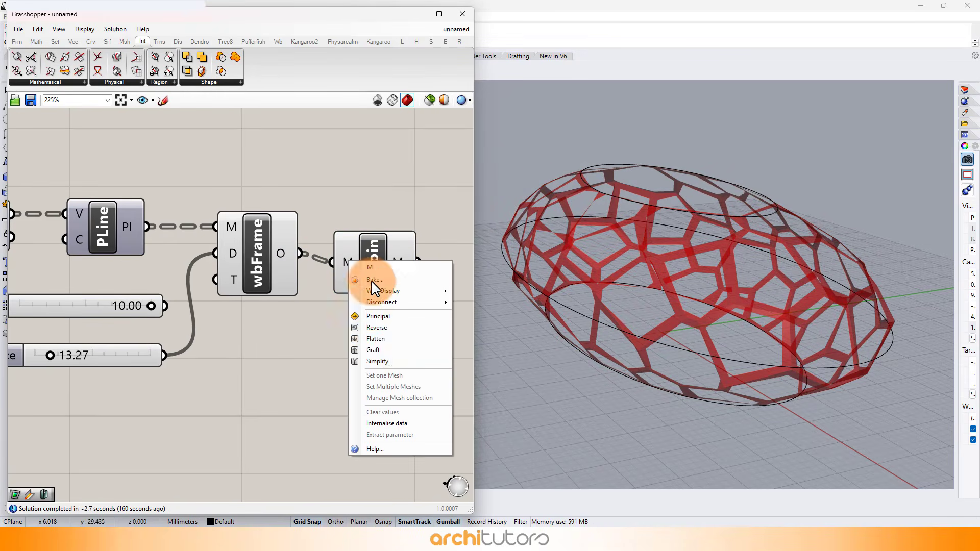
pyautogui.click(384, 340)
# Invert the Closed input of the PolyLine component.
pyautogui.moveTo(252, 300); pyautogui.dragTo(388, 309, button='right')
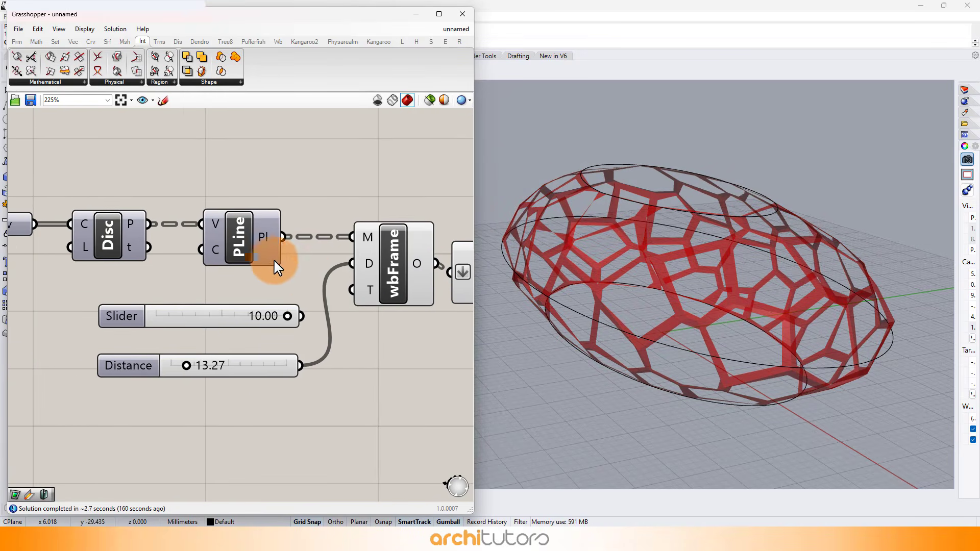
pyautogui.rightClick(221, 253)
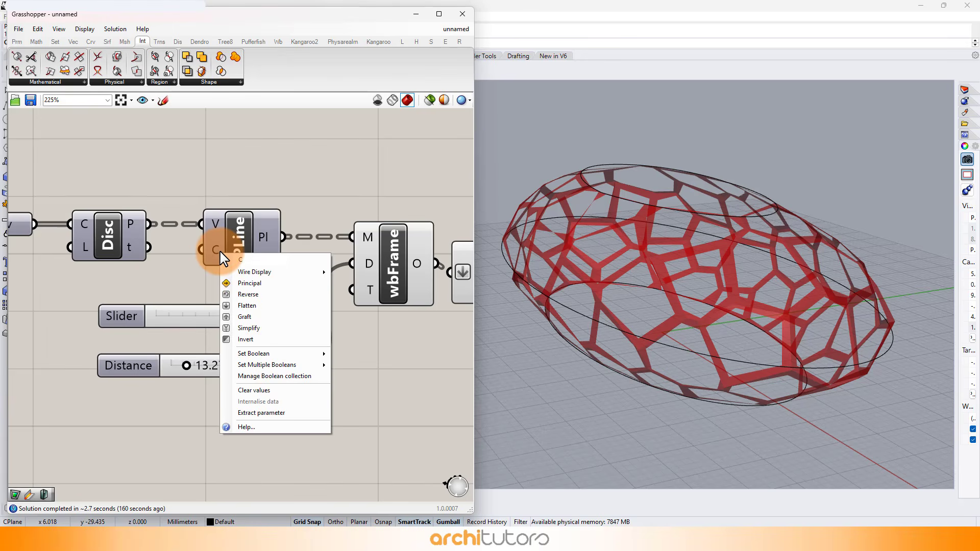
pyautogui.click(241, 338)
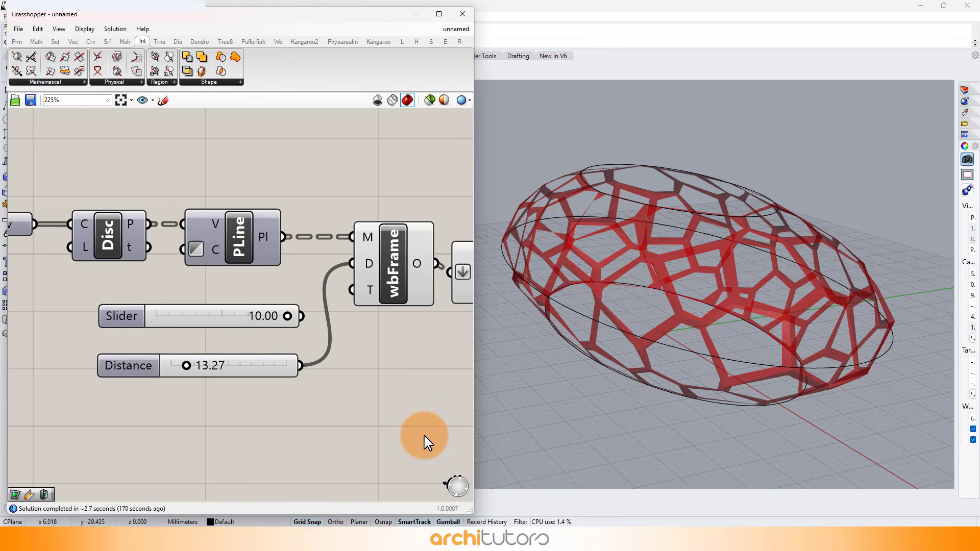
# Add a Mesh WeldVertices component and connect the Mesh Join output to its mesh input.
pyautogui.moveTo(267, 357); pyautogui.dragTo(154, 346, button='right')
pyautogui.moveTo(317, 381); pyautogui.dragTo(246, 388, button='right')
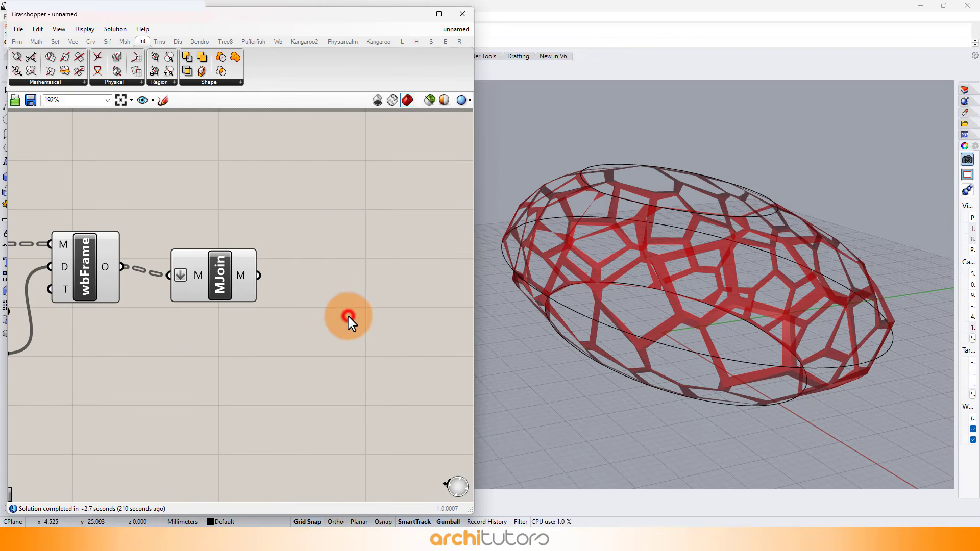
pyautogui.doubleClick(351, 317)
pyautogui.write('mesh')
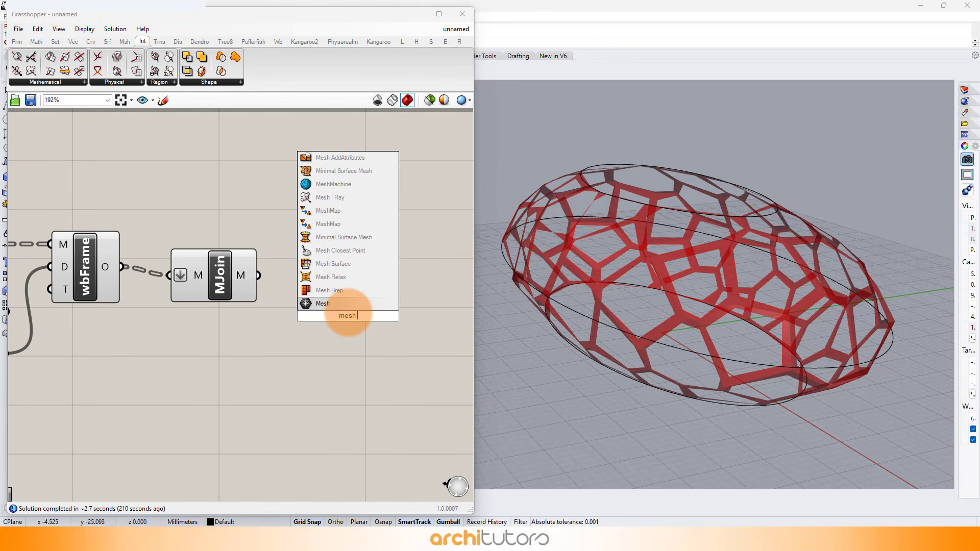
pyautogui.write(' wel')
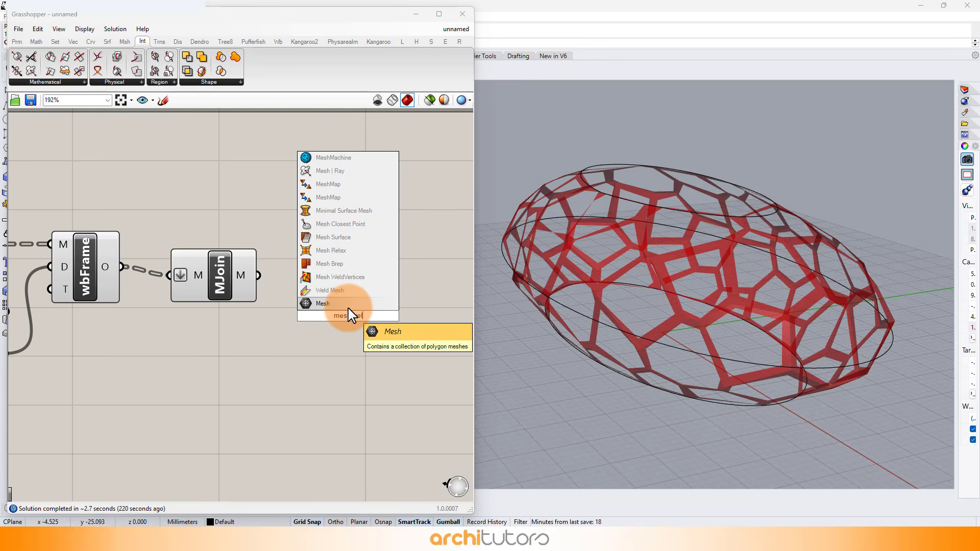
pyautogui.click(334, 277)
pyautogui.moveTo(258, 272); pyautogui.dragTo(333, 274)
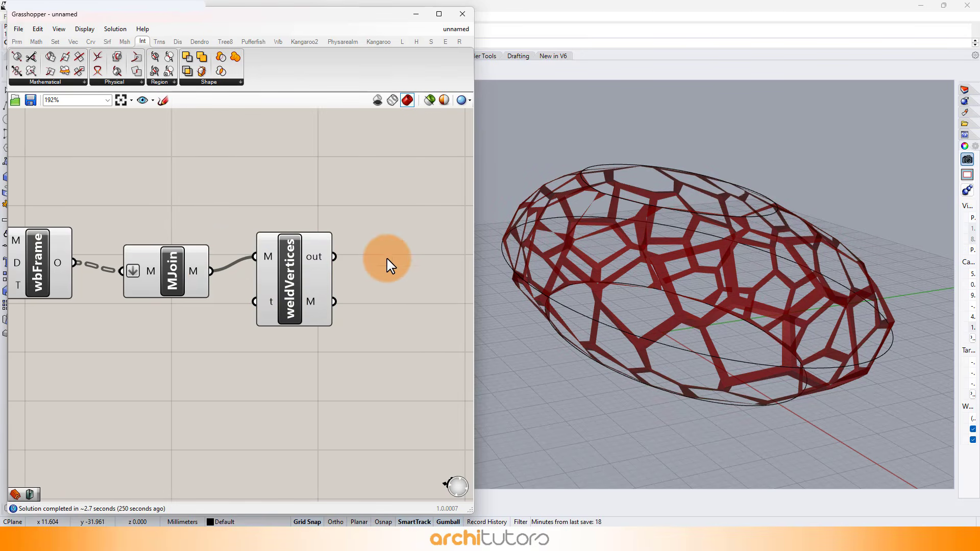
# Add a Weaverbird's Mesh Thicken component and connect the WeldVertices mesh output to its mesh input.
pyautogui.doubleClick(389, 262)
pyautogui.write('weaver')
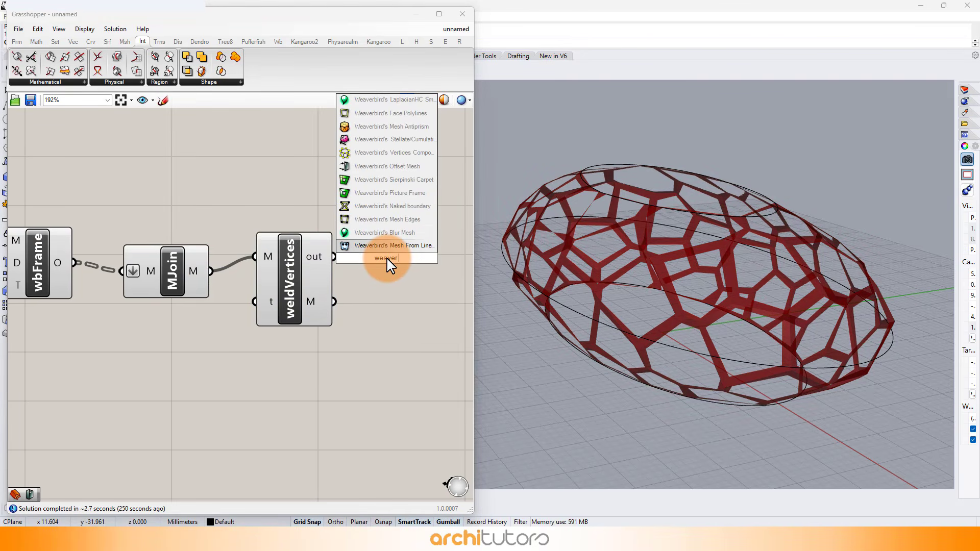
pyautogui.write(' mes')
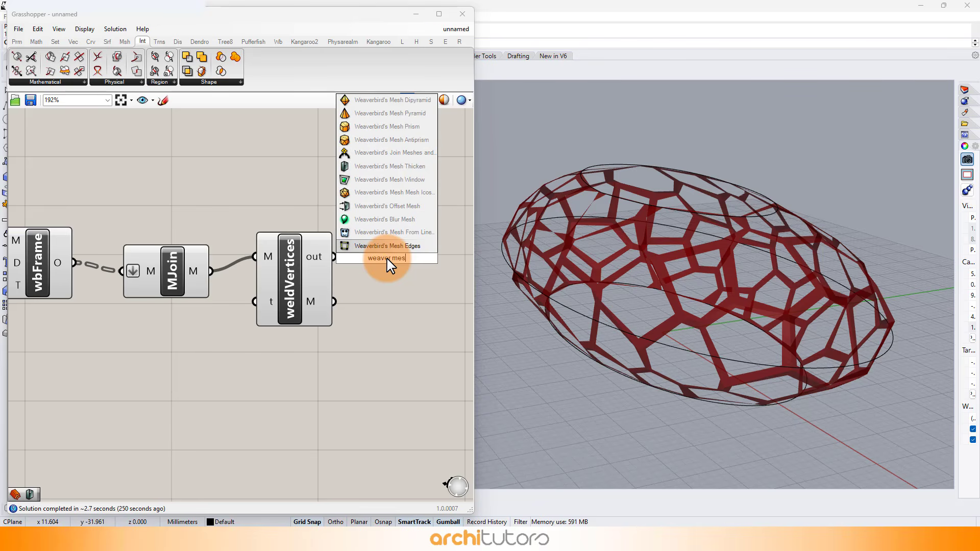
pyautogui.write('h t')
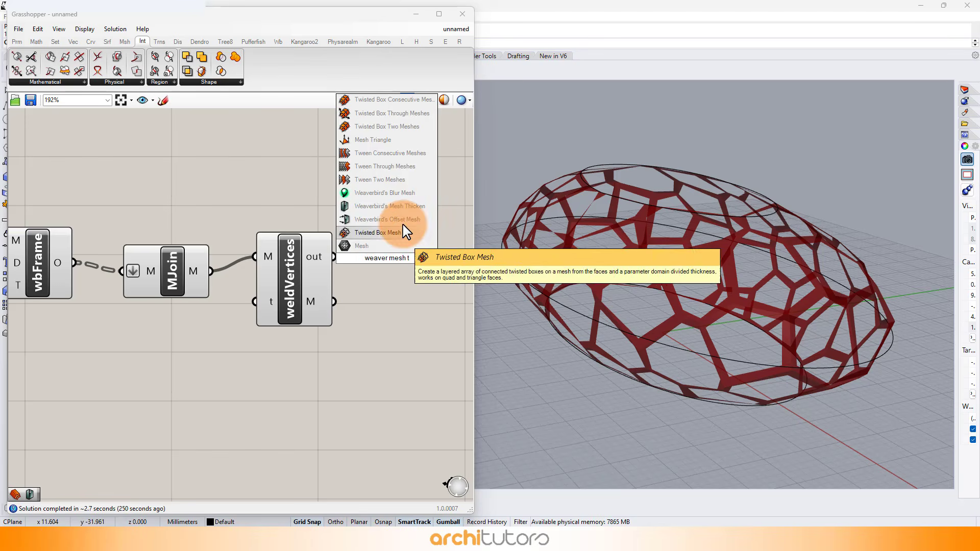
pyautogui.click(384, 206)
pyautogui.moveTo(334, 257); pyautogui.dragTo(394, 284)
pyautogui.click(378, 324)
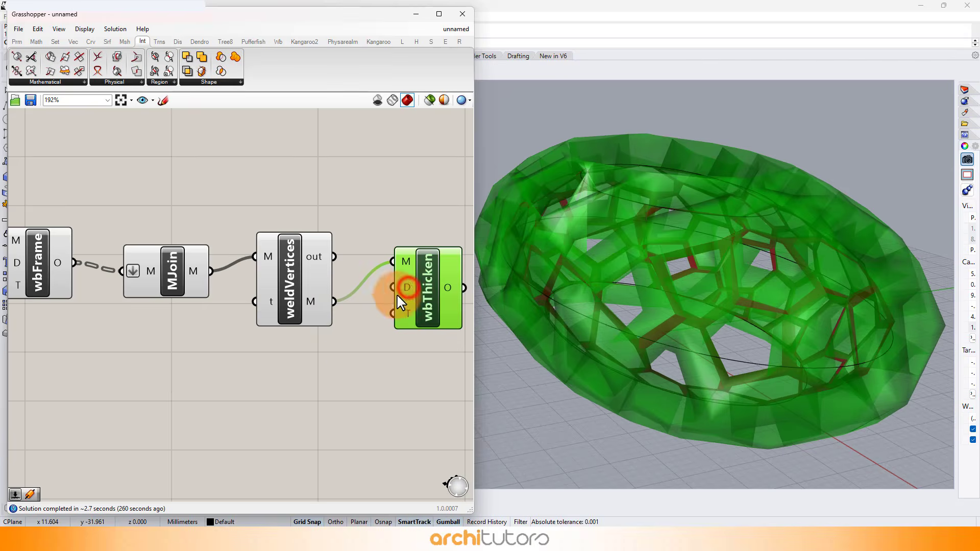
# Create a number slider with the value 4.50 and connect it to Mesh Thicken's Distance input.
pyautogui.doubleClick(296, 368)
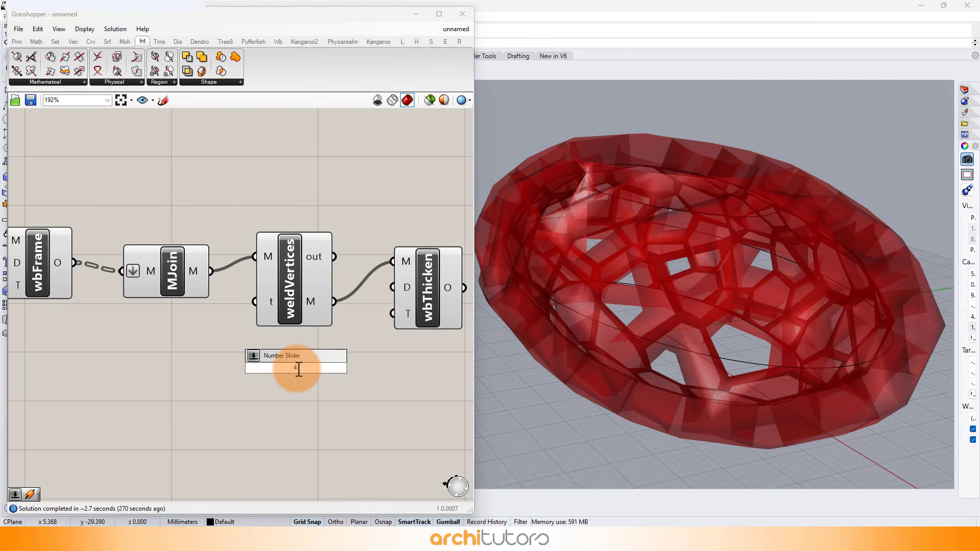
pyautogui.press('Return')
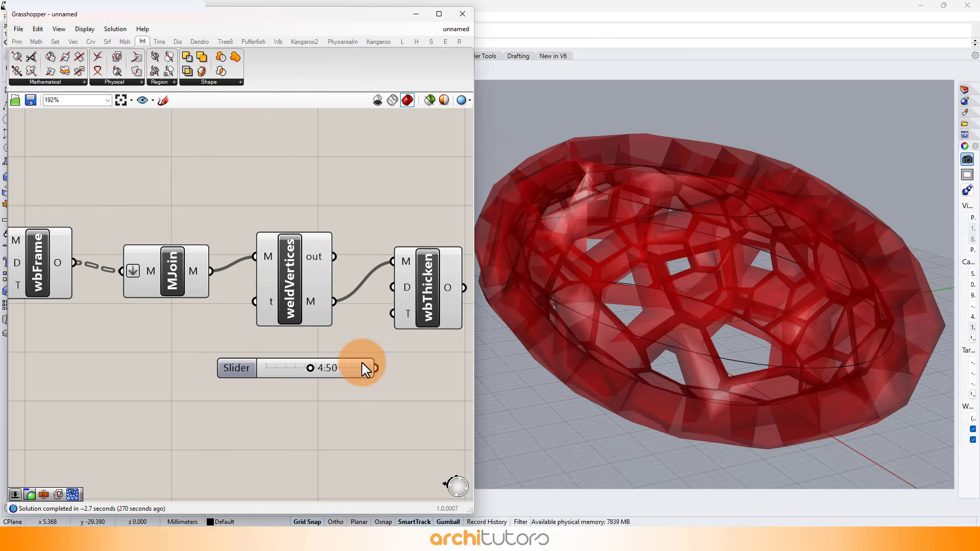
pyautogui.moveTo(378, 348); pyautogui.dragTo(392, 288)
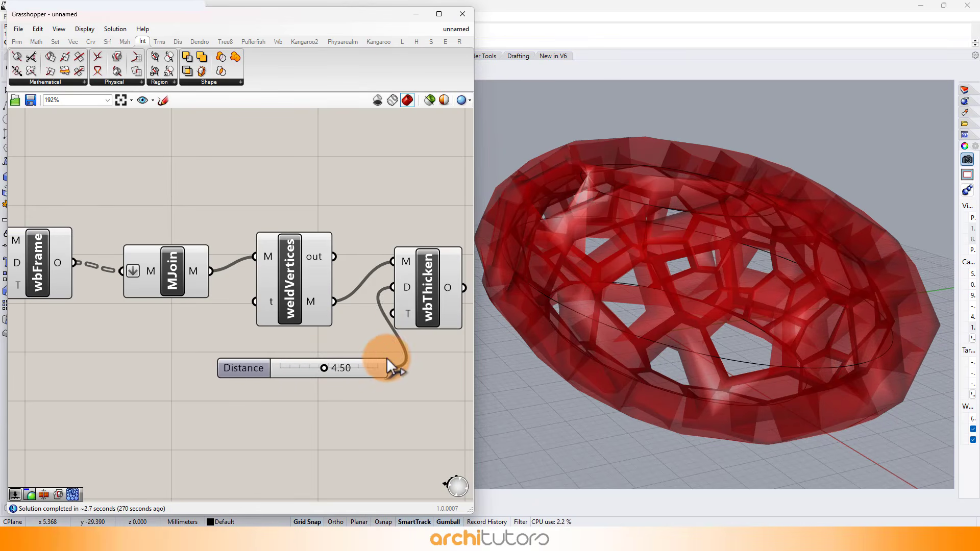
# Set the Mesh Thicken component's Distance slider to 0.82.
pyautogui.moveTo(377, 368); pyautogui.dragTo(270, 366)
pyautogui.scroll(-1, 359, 338)
pyautogui.scroll(2, 321, 358)
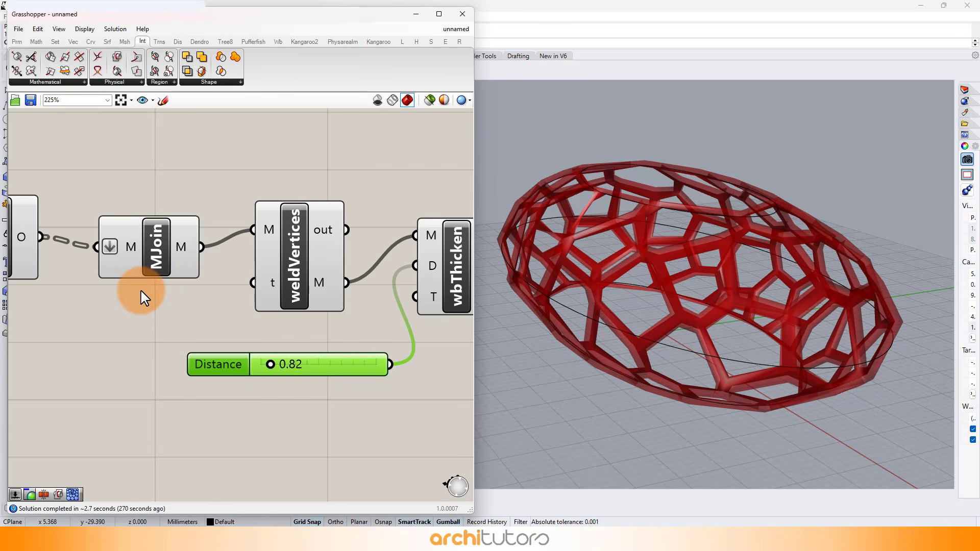
# Raise the Mesh Thicken component's Distance slider to 2.87.
pyautogui.moveTo(80, 289); pyautogui.dragTo(303, 295, button='right')
pyautogui.moveTo(132, 318); pyautogui.dragTo(336, 311, button='right')
pyautogui.moveTo(216, 338); pyautogui.dragTo(206, 342)
pyautogui.moveTo(341, 355); pyautogui.dragTo(89, 315, button='right')
pyautogui.moveTo(307, 319); pyautogui.dragTo(101, 326, button='right')
pyautogui.scroll(2, 248, 316)
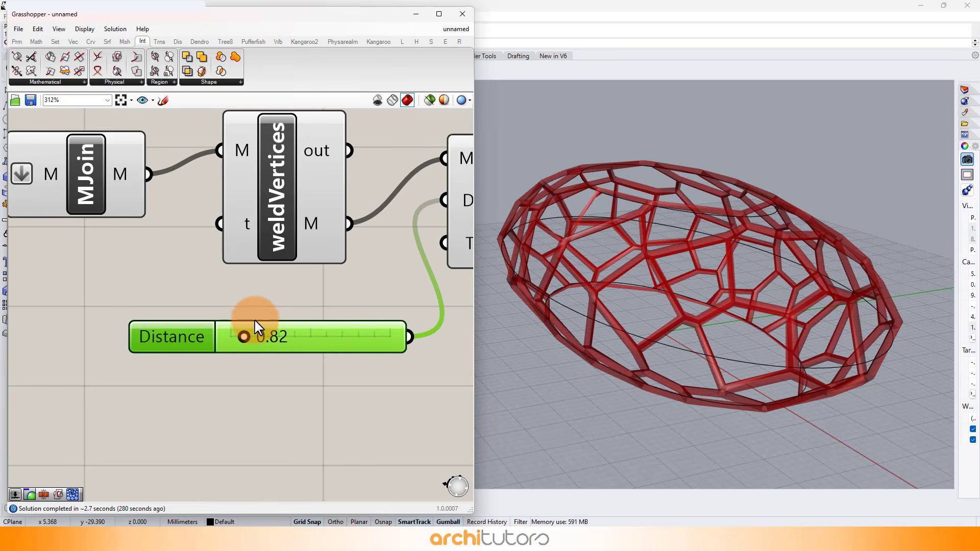
pyautogui.moveTo(256, 322); pyautogui.dragTo(276, 349)
pyautogui.moveTo(799, 327); pyautogui.dragTo(788, 290, button='right')
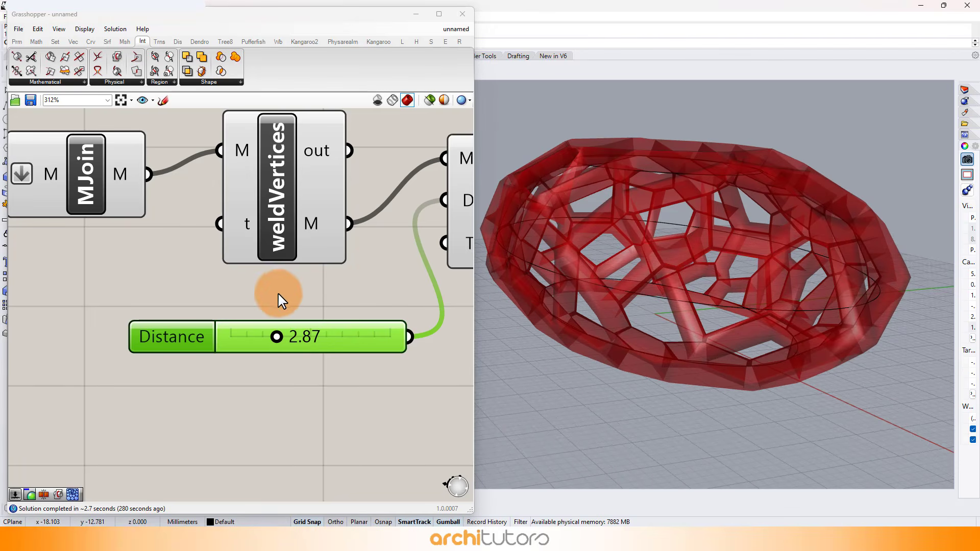
# Connect the upper slider to the wbFrame component's Distance input in place of the lower slider, and set it to 1.23.
pyautogui.scroll(-6, 279, 296)
pyautogui.moveTo(123, 298); pyautogui.dragTo(293, 301, button='right')
pyautogui.scroll(8, 200, 297)
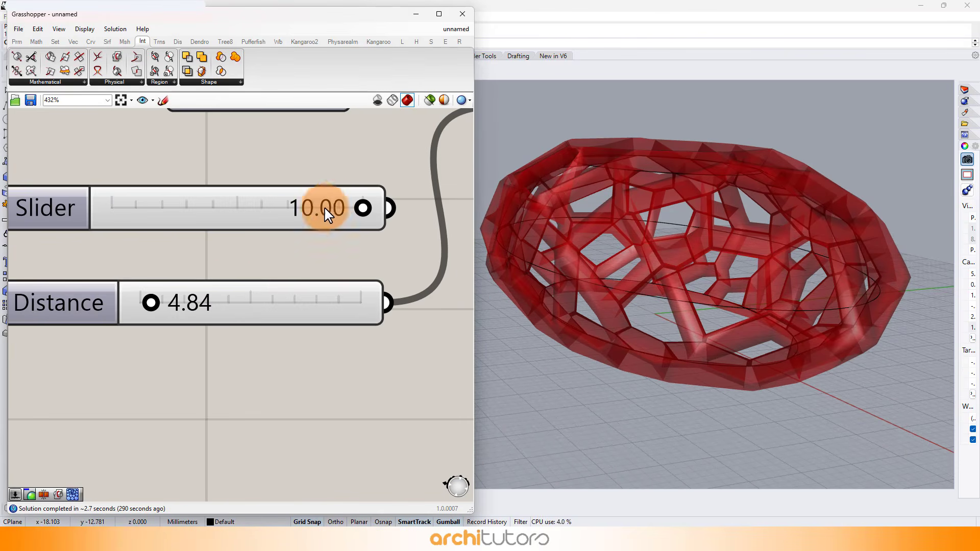
pyautogui.scroll(-2, 326, 210)
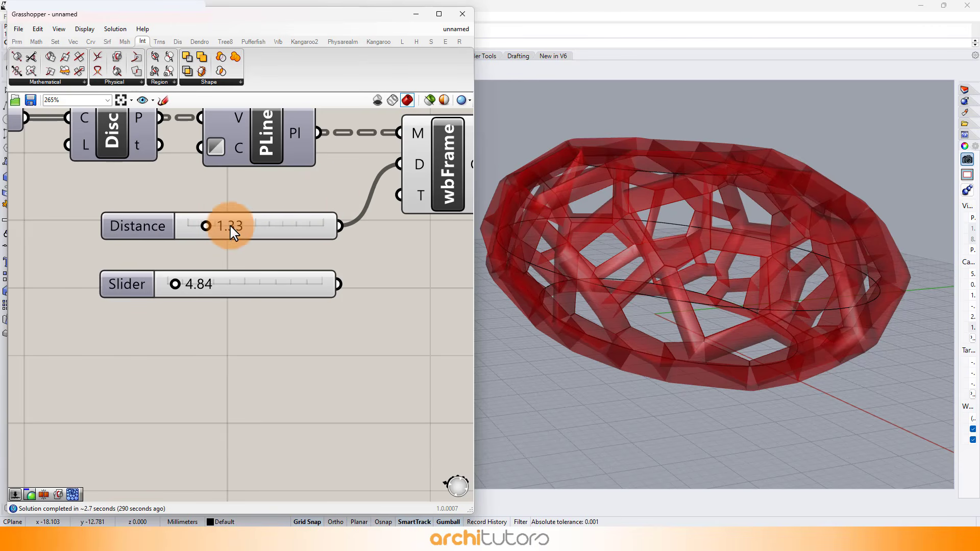
pyautogui.scroll(5, 201, 223)
pyautogui.moveTo(230, 225); pyautogui.dragTo(173, 224)
pyautogui.scroll(-9, 19, 224)
# Reduce the Mesh Thicken component's Distance slider to 1.58.
pyautogui.scroll(4, 372, 239)
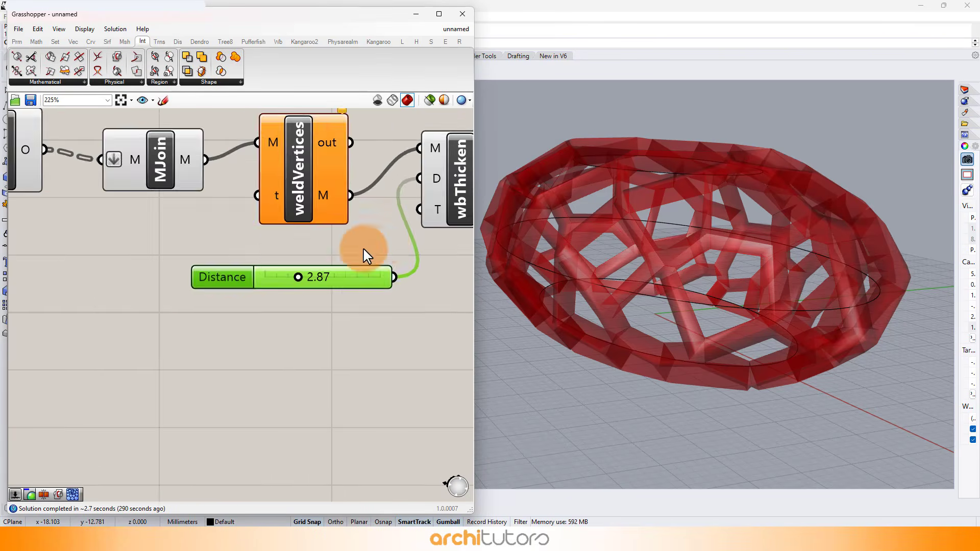
pyautogui.scroll(4, 284, 280)
pyautogui.moveTo(304, 274); pyautogui.dragTo(273, 279)
pyautogui.scroll(-5, 245, 276)
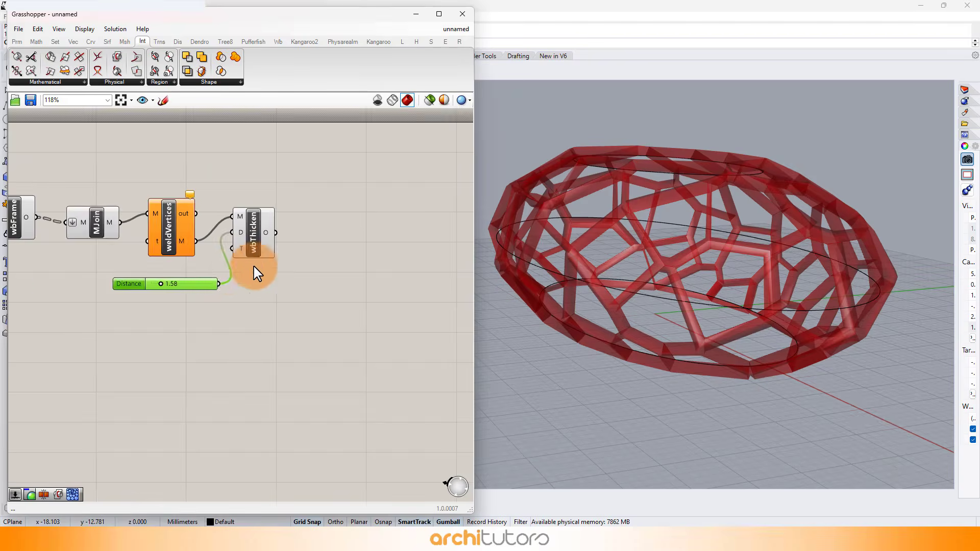
pyautogui.scroll(2, 157, 280)
pyautogui.scroll(3, 194, 248)
pyautogui.moveTo(225, 232)
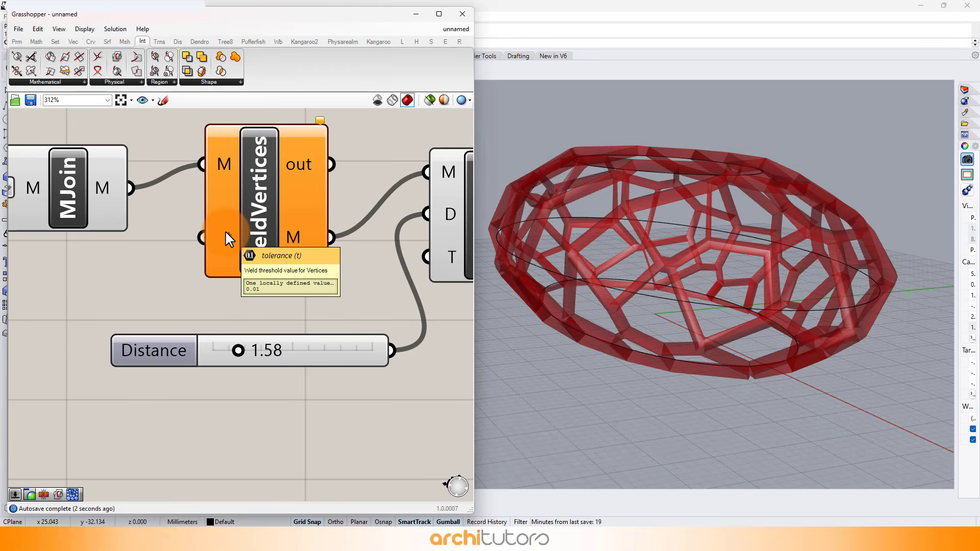
pyautogui.scroll(-4, 136, 273)
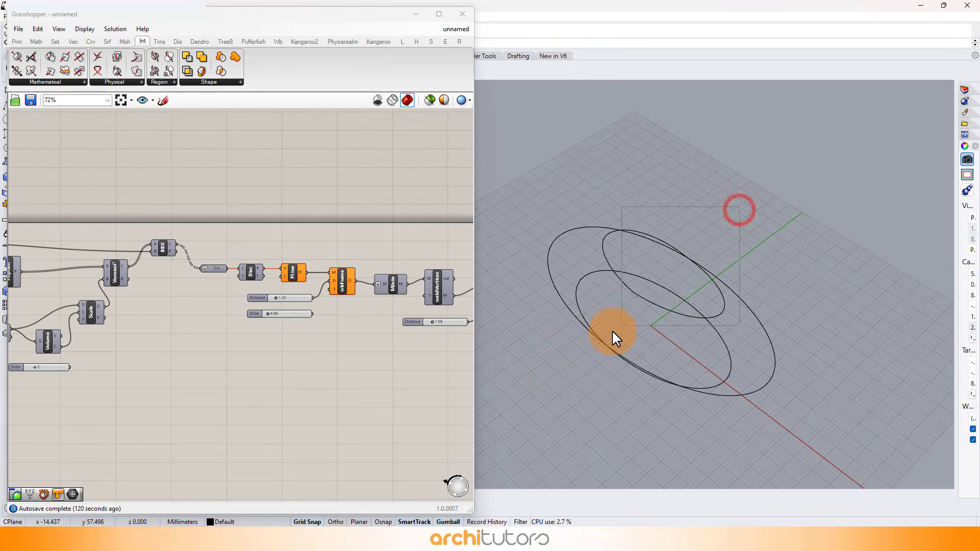
# Delete the three ellipse curves from the Rhino viewport.
pyautogui.moveTo(613, 331); pyautogui.dragTo(574, 354)
pyautogui.moveTo(574, 354); pyautogui.dragTo(646, 292, button='right')
pyautogui.press('Delete')
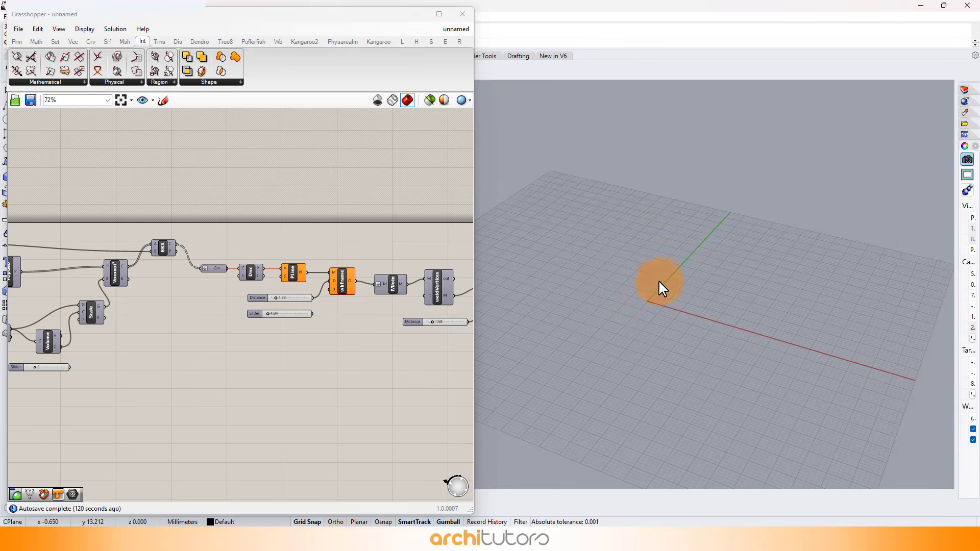
# Turn on the preview of the Curve parameter and the Loft component.
pyautogui.scroll(-3, 391, 309)
pyautogui.moveTo(105, 273); pyautogui.dragTo(168, 262, button='right')
pyautogui.scroll(9, 153, 261)
pyautogui.rightClick(96, 245)
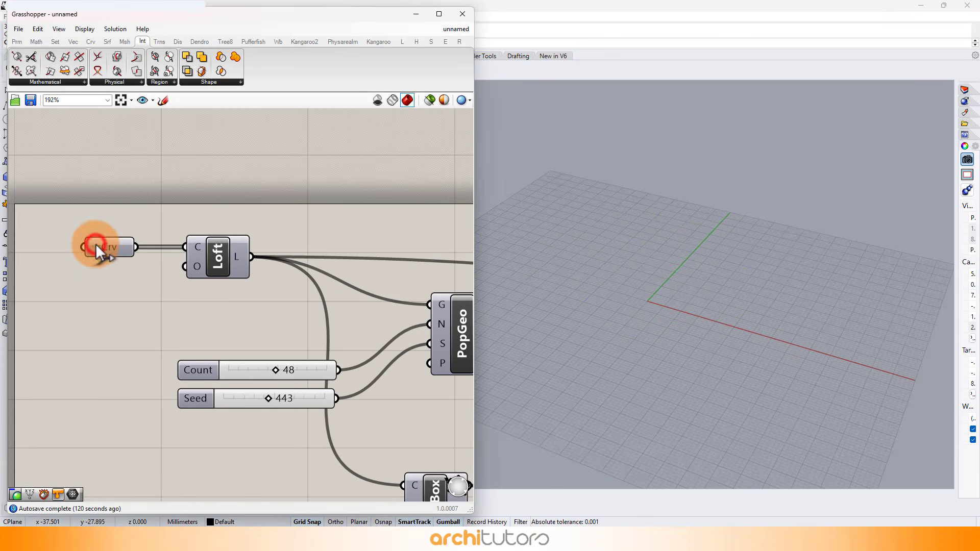
pyautogui.click(125, 223)
pyautogui.moveTo(541, 286); pyautogui.dragTo(569, 239, button='right')
pyautogui.scroll(-3, 148, 241)
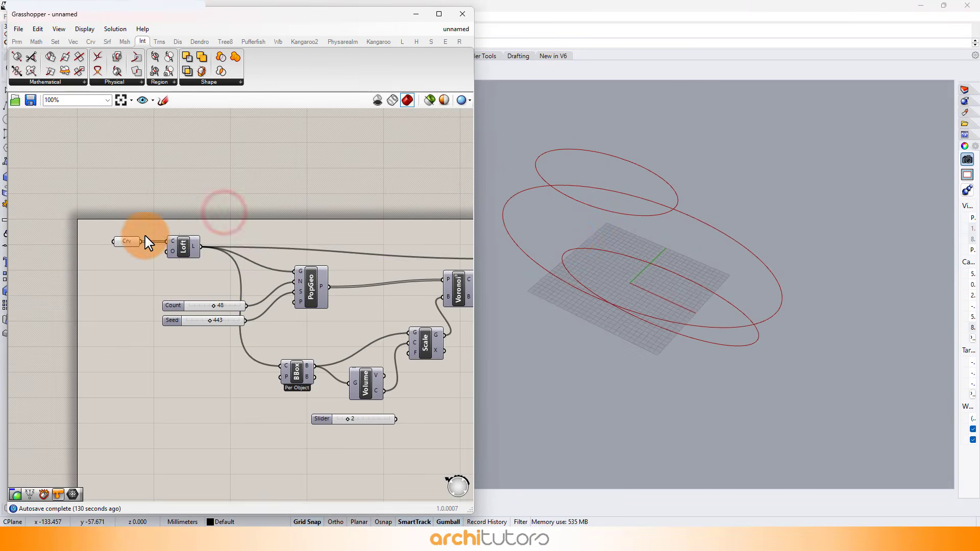
pyautogui.click(180, 251)
pyautogui.middleClick(190, 241)
pyautogui.click(210, 221)
pyautogui.click(286, 221)
pyautogui.scroll(2, 551, 248)
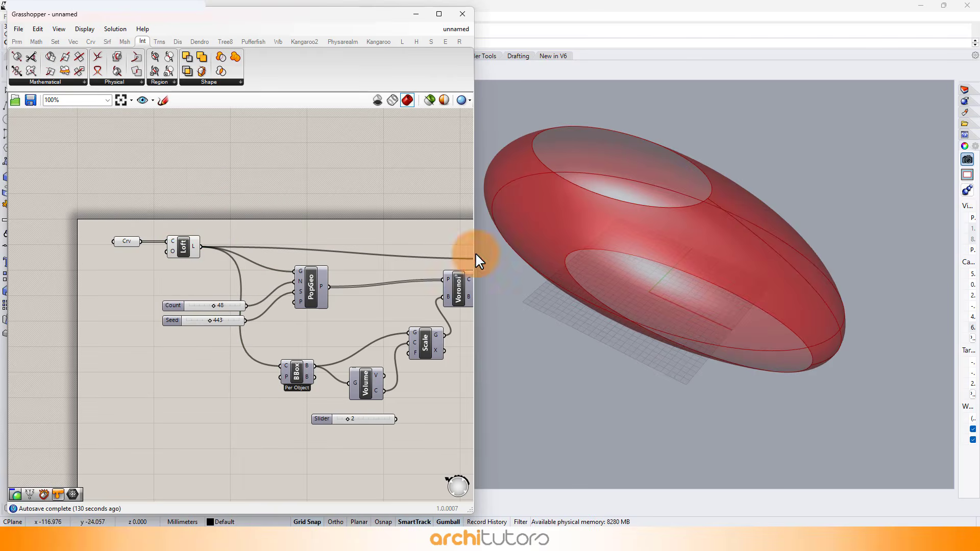
# Turn off the preview of the components at the start of the definition, including the Curve parameter and Loft.
pyautogui.scroll(-5, 94, 247)
pyautogui.moveTo(86, 196); pyautogui.dragTo(196, 311)
pyautogui.middleClick(197, 307)
pyautogui.click(227, 280)
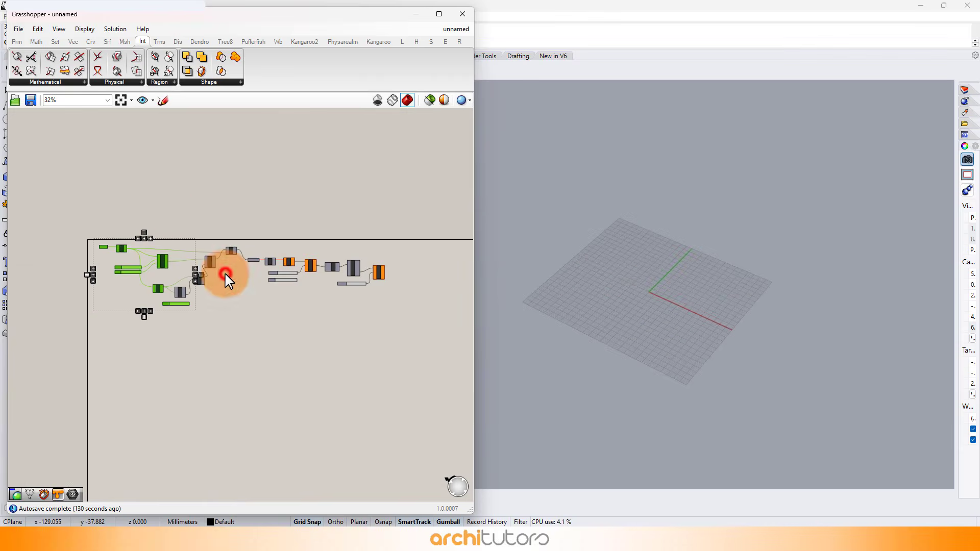
# Add a Custom Preview component and connect the Mesh Thicken output to its geometry input.
pyautogui.scroll(6, 401, 268)
pyautogui.scroll(2, 404, 308)
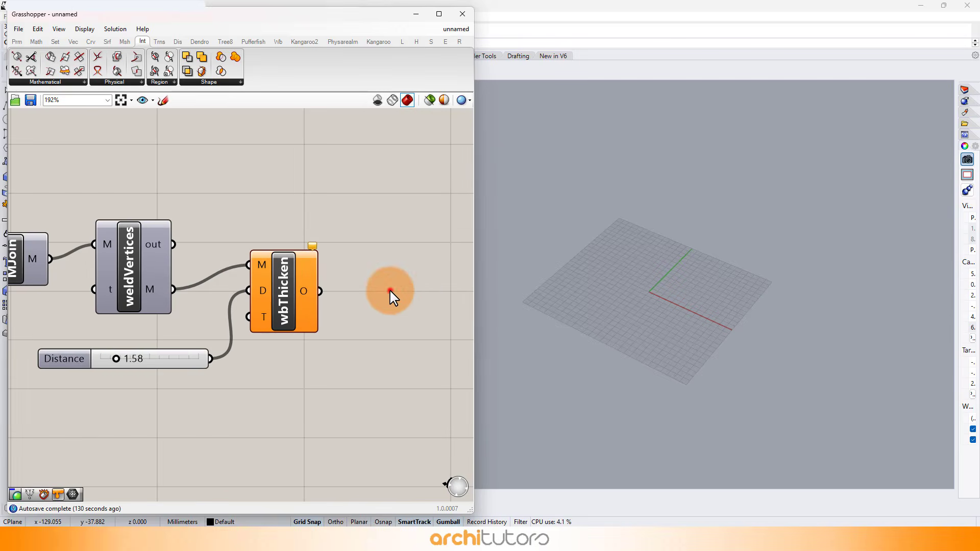
pyautogui.doubleClick(390, 294)
pyautogui.write('cul')
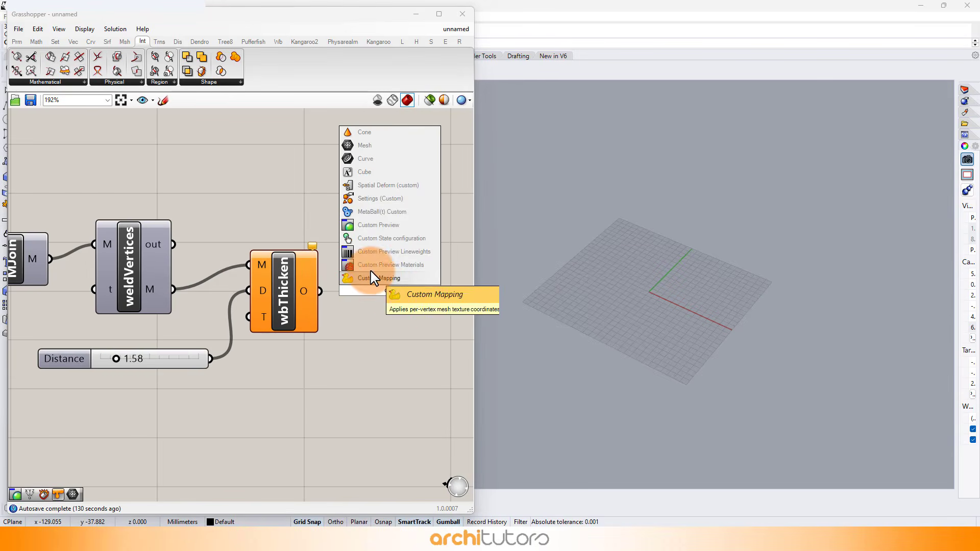
pyautogui.click(382, 226)
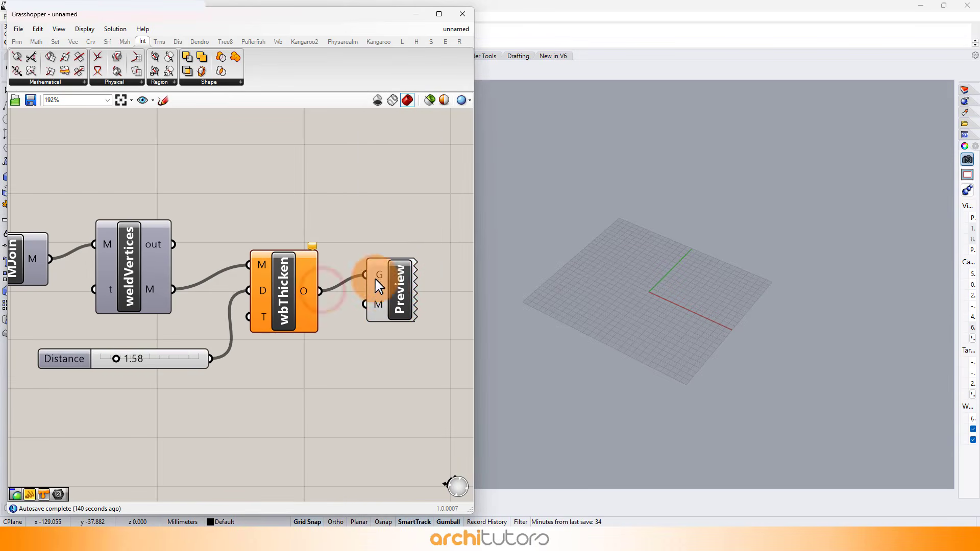
# Connect the unconnected slider below the Volume component to the Scale component's Factor input.
pyautogui.scroll(-5, 418, 242)
pyautogui.scroll(3, 240, 266)
pyautogui.moveTo(148, 274); pyautogui.dragTo(301, 284, button='right')
pyautogui.scroll(-4, 310, 286)
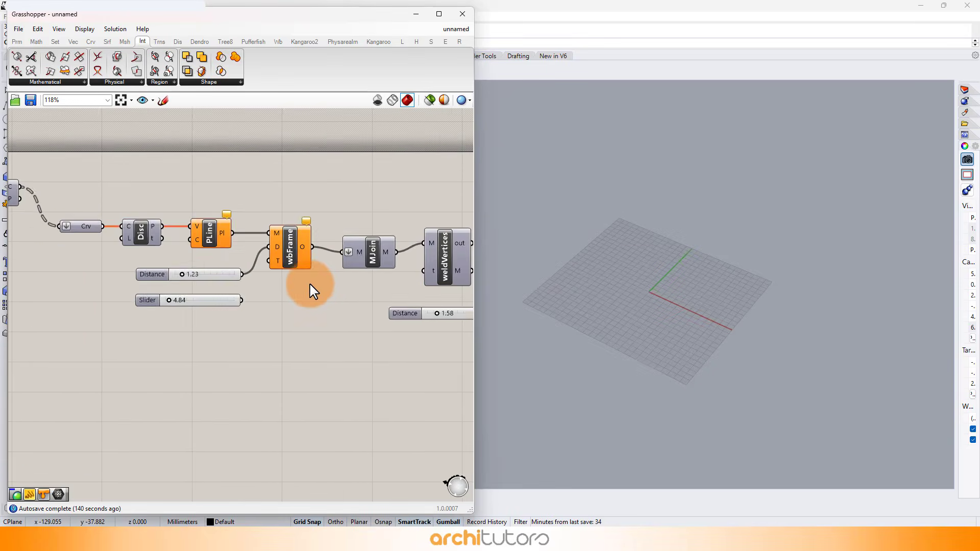
pyautogui.moveTo(161, 293); pyautogui.dragTo(318, 301, button='right')
pyautogui.scroll(7, 198, 332)
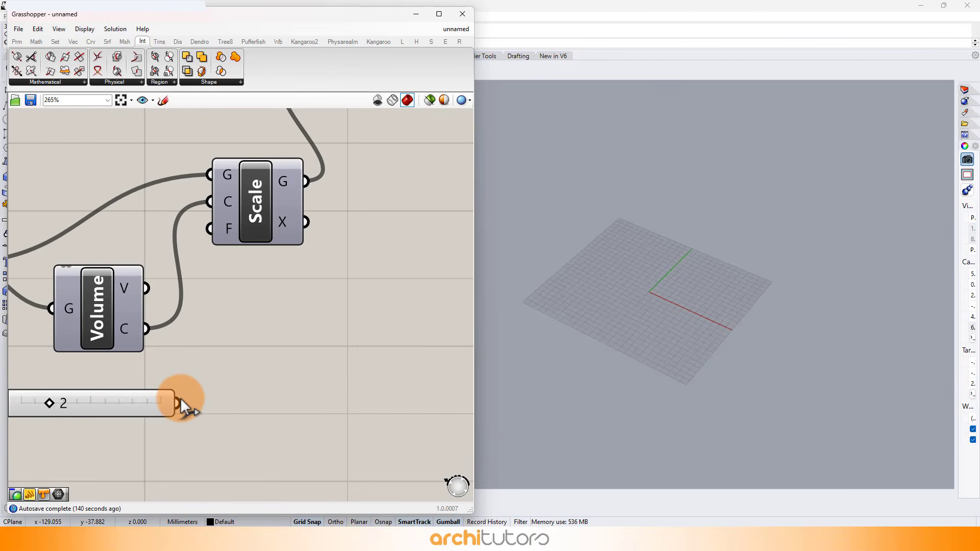
pyautogui.scroll(-7, 216, 303)
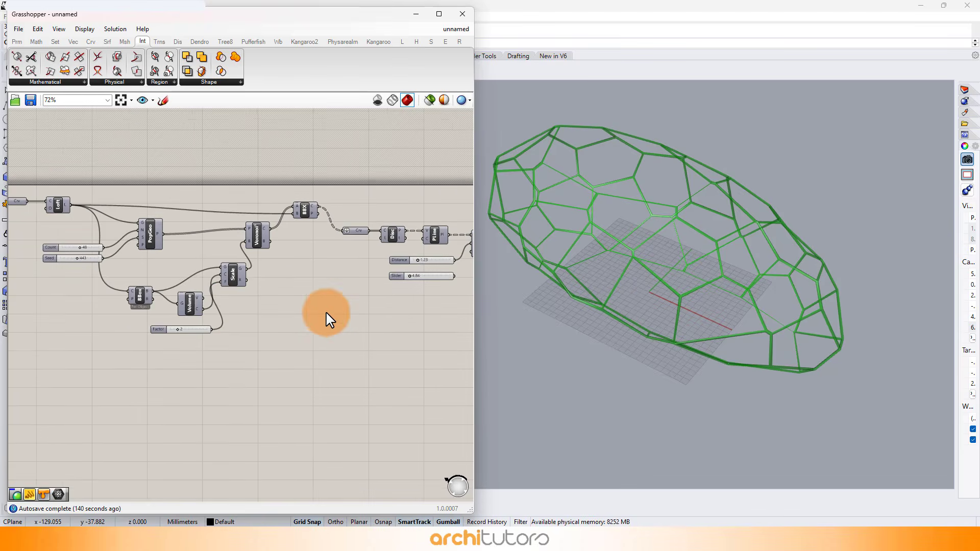
# Raise the Mesh Thicken component's Distance slider to 6.70.
pyautogui.moveTo(337, 290); pyautogui.dragTo(283, 294, button='right')
pyautogui.scroll(7, 240, 301)
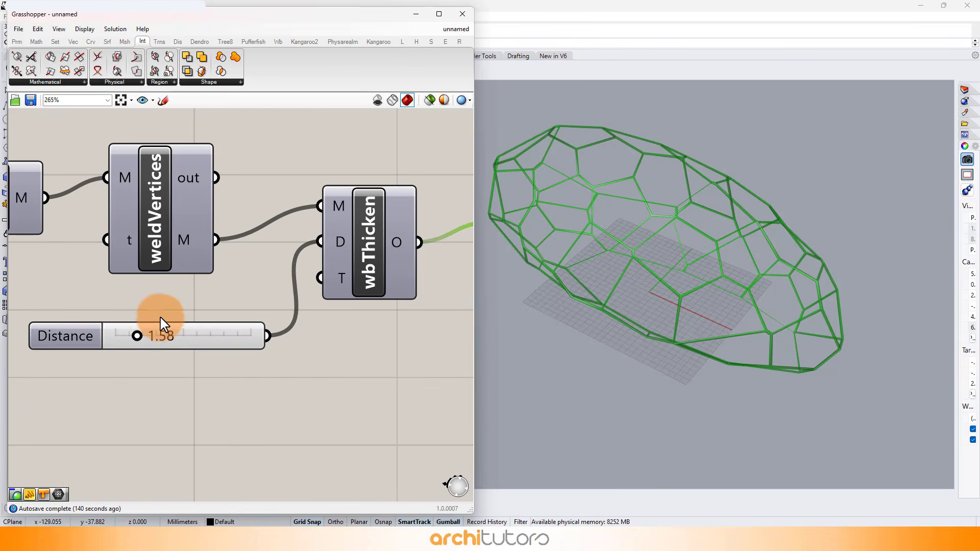
pyautogui.moveTo(645, 385); pyautogui.dragTo(730, 302, button='right')
pyautogui.click(288, 352)
pyautogui.scroll(2, 241, 355)
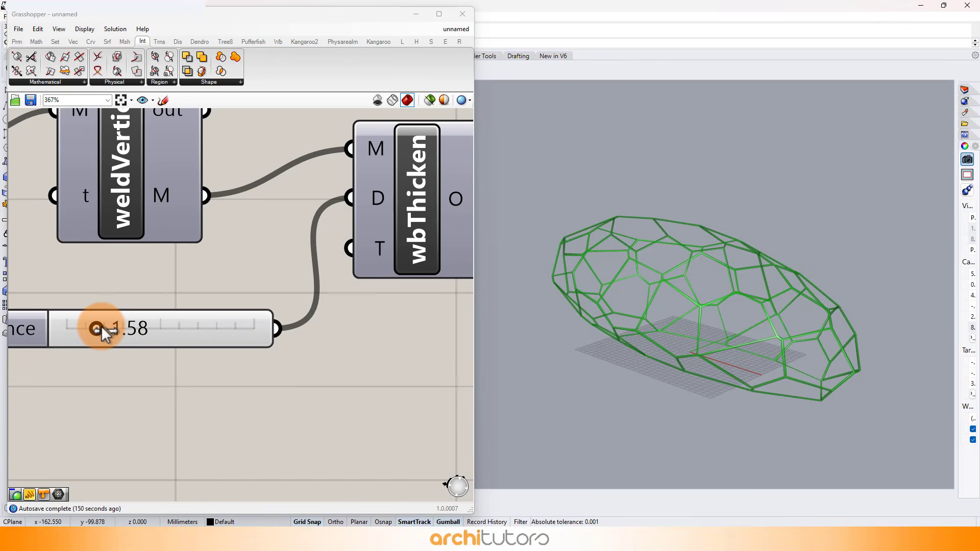
pyautogui.moveTo(101, 326); pyautogui.dragTo(164, 332)
pyautogui.moveTo(164, 332); pyautogui.dragTo(189, 332)
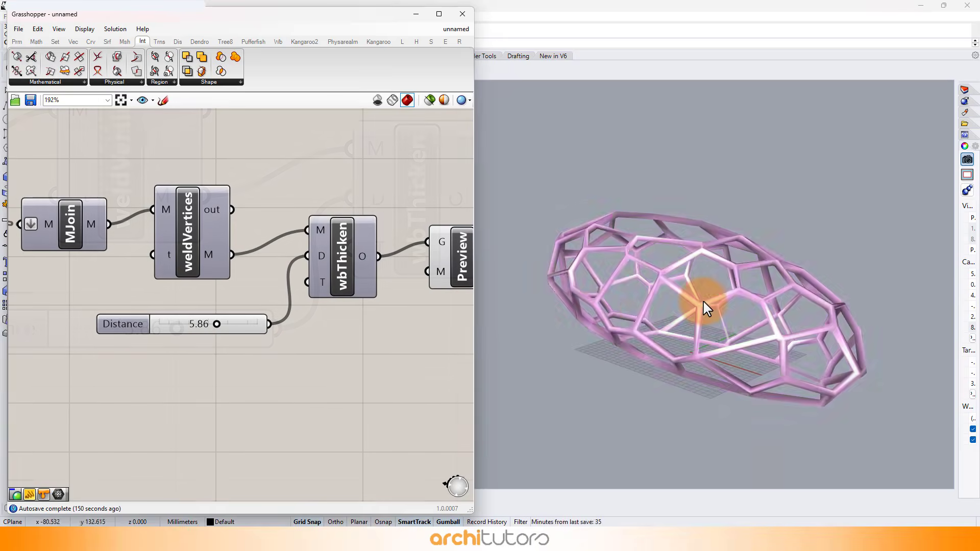
pyautogui.moveTo(704, 302); pyautogui.dragTo(693, 300, button='right')
pyautogui.scroll(3, 693, 300)
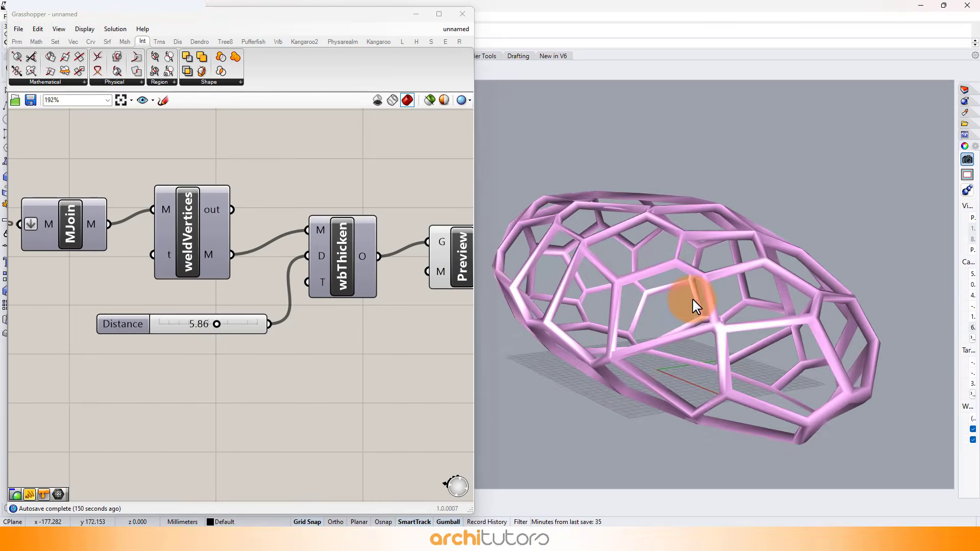
pyautogui.scroll(-3, 694, 300)
pyautogui.moveTo(216, 324)
pyautogui.mouseDown()
pyautogui.moveTo(235, 326)
pyautogui.moveTo(225, 327)
pyautogui.mouseUp()
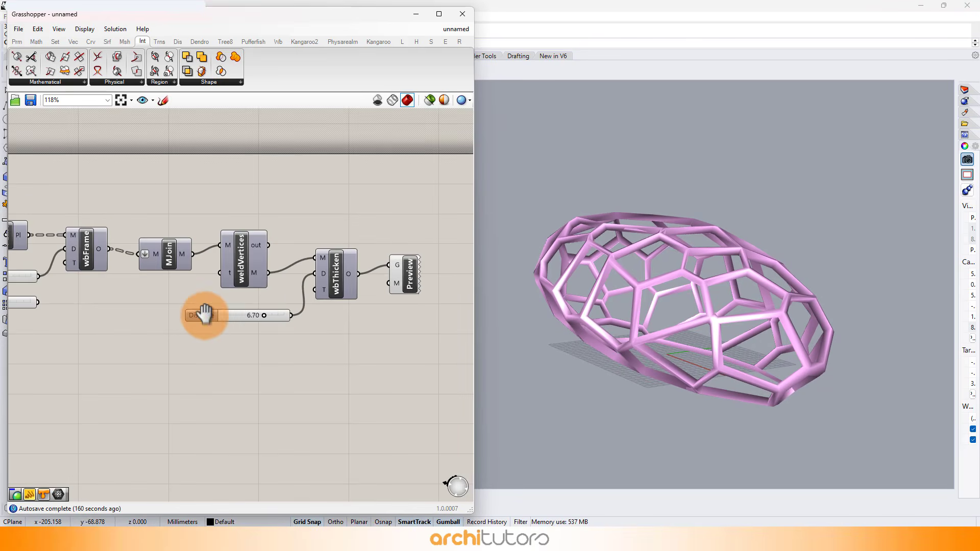
# Set the wbFrame component's Distance slider to 1.72.
pyautogui.moveTo(205, 314); pyautogui.dragTo(377, 300, button='right')
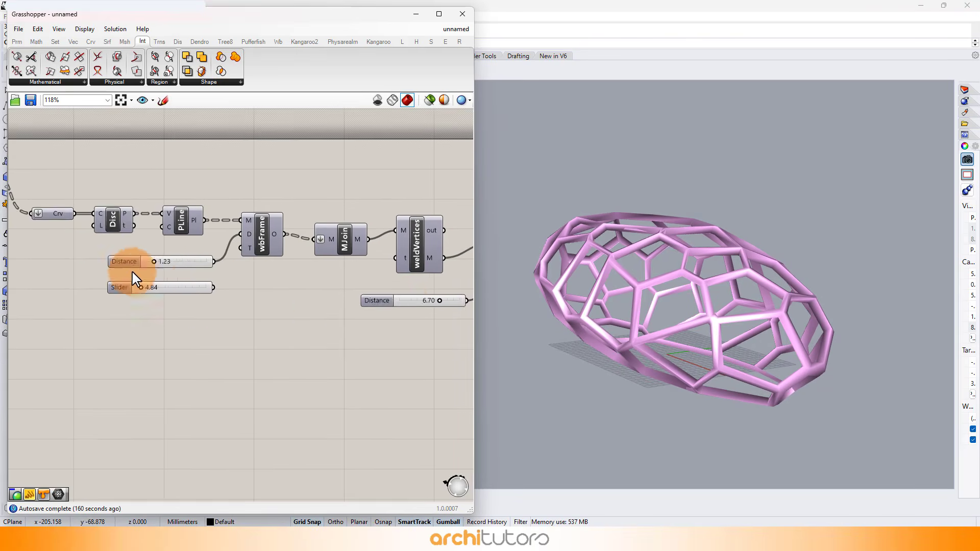
pyautogui.scroll(6, 143, 267)
pyautogui.scroll(2, 189, 258)
pyautogui.moveTo(169, 250)
pyautogui.mouseDown()
pyautogui.moveTo(136, 252)
pyautogui.moveTo(213, 254)
pyautogui.moveTo(132, 254)
pyautogui.moveTo(213, 252)
pyautogui.moveTo(167, 253)
pyautogui.mouseUp()
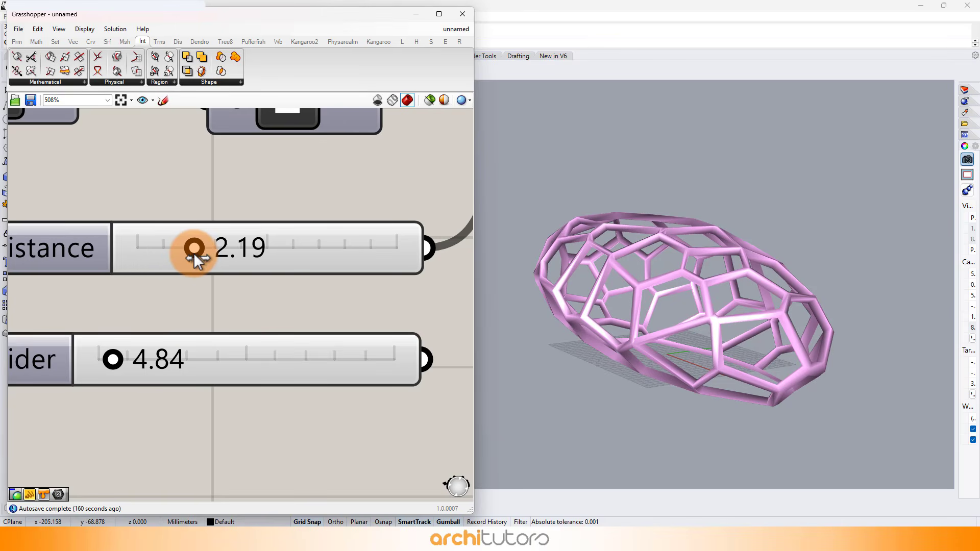
pyautogui.scroll(-9, 179, 253)
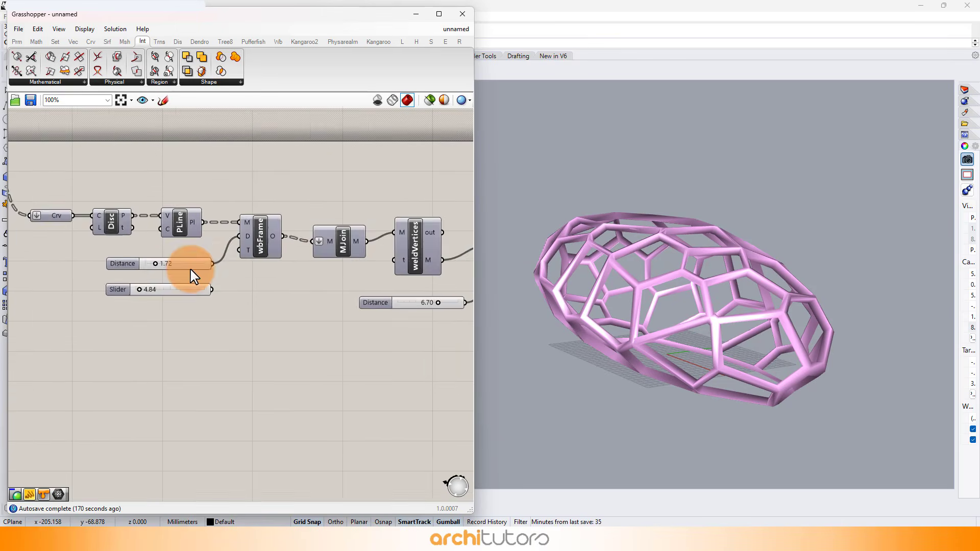
# Bake the Mesh Thicken output to the Default layer as a group, and delete the Custom Preview component.
pyautogui.moveTo(385, 261); pyautogui.dragTo(170, 254, button='right')
pyautogui.scroll(4, 302, 250)
pyautogui.rightClick(151, 261)
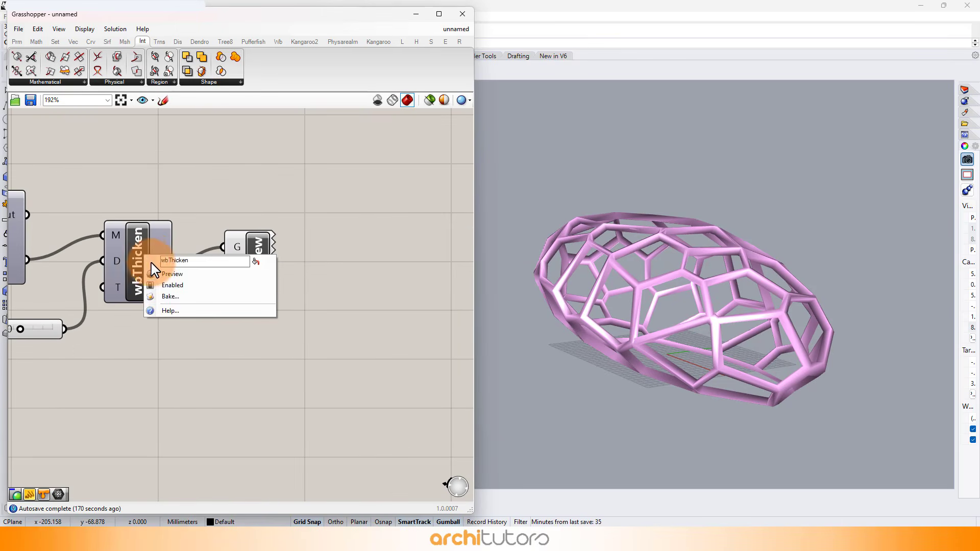
pyautogui.click(163, 297)
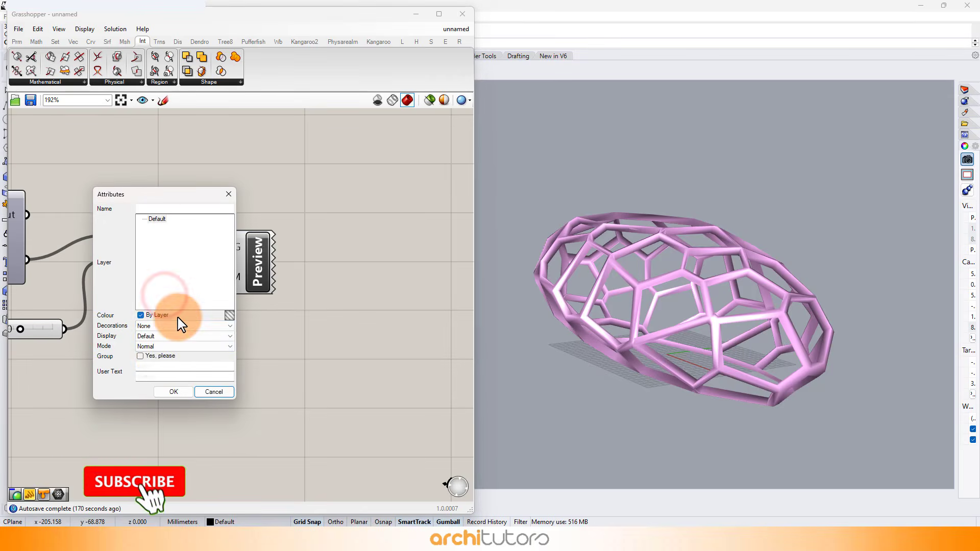
pyautogui.click(166, 390)
pyautogui.moveTo(642, 327); pyautogui.dragTo(673, 329, button='right')
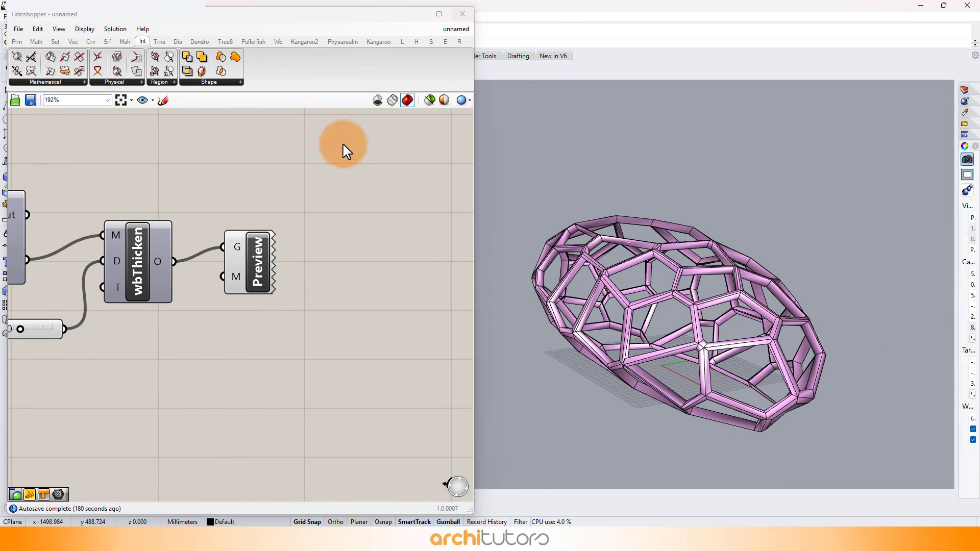
pyautogui.moveTo(341, 163); pyautogui.dragTo(252, 312)
pyautogui.press('Delete')
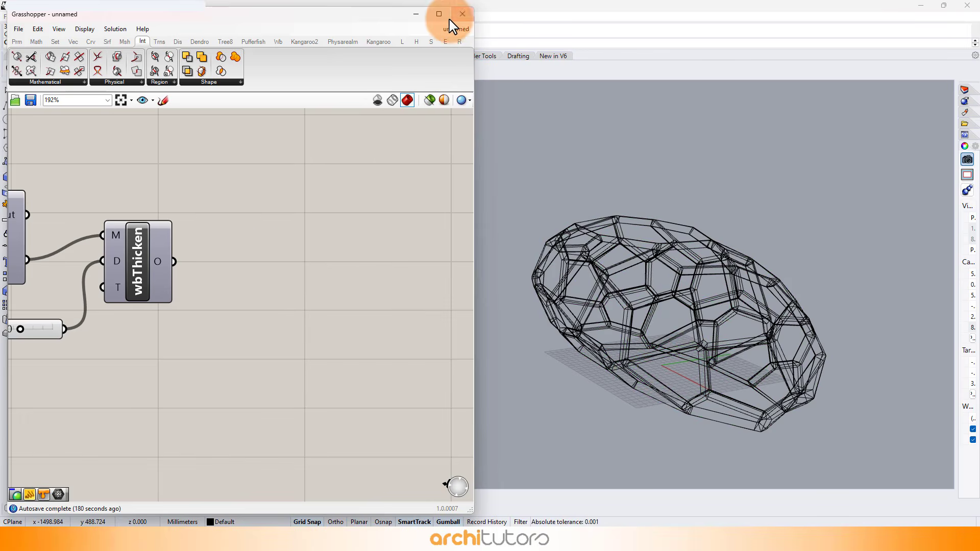
# Minimize Grasshopper and set the Rhino Perspective viewport's display mode to Rendered.
pyautogui.click(409, 18)
pyautogui.click(78, 85)
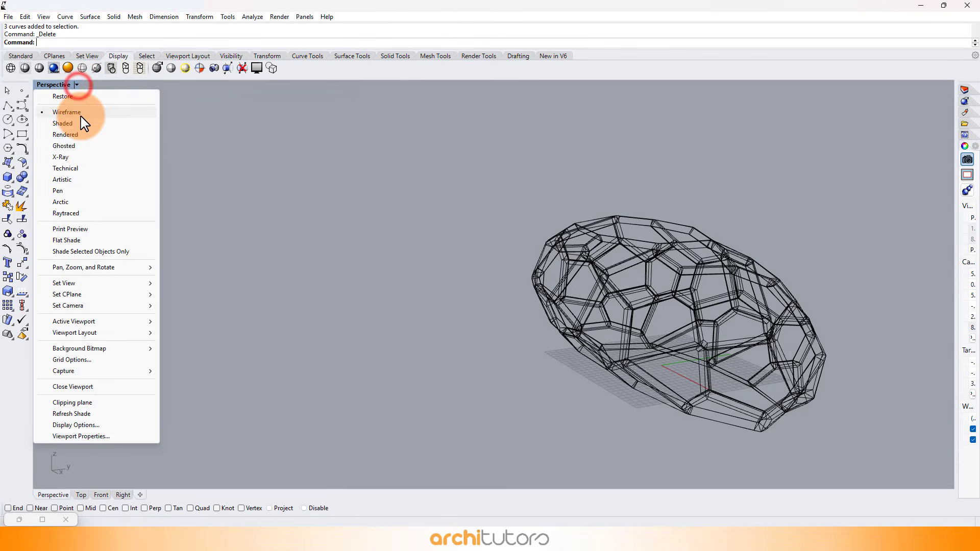
pyautogui.click(80, 134)
pyautogui.moveTo(546, 283); pyautogui.dragTo(647, 267, button='right')
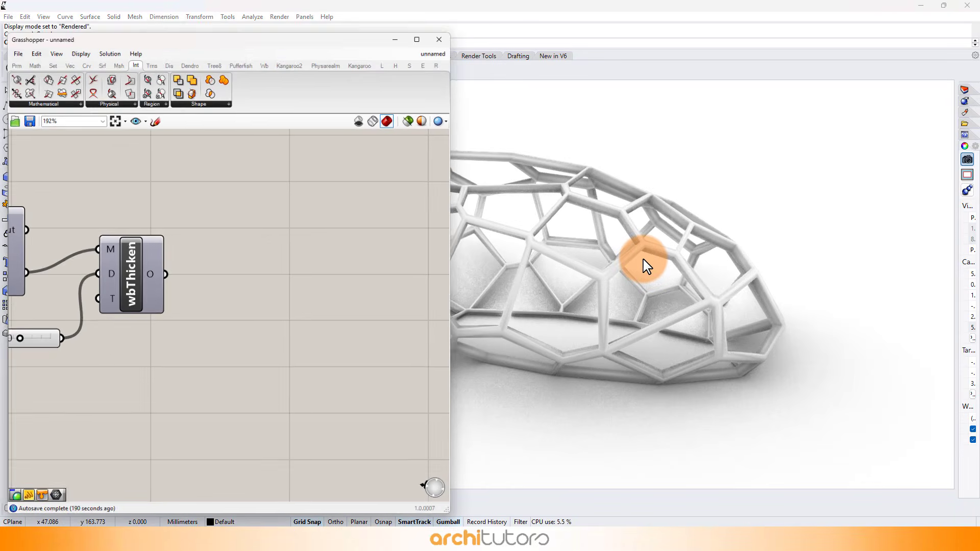
# Turn on the Loft component's preview and bake its surface to the Default layer as a group.
pyautogui.scroll(-6, 339, 362)
pyautogui.scroll(8, 152, 272)
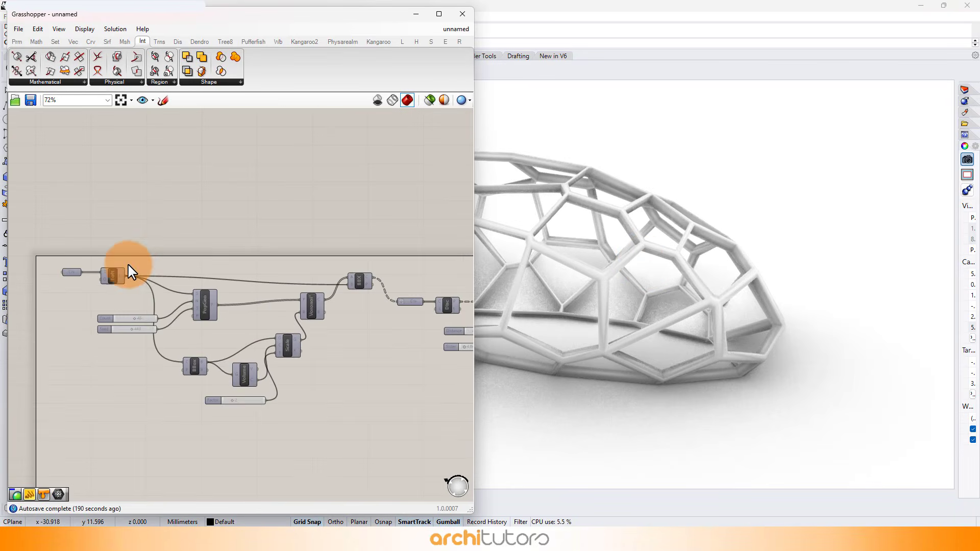
pyautogui.scroll(1, 120, 271)
pyautogui.click(123, 271)
pyautogui.middleClick(124, 271)
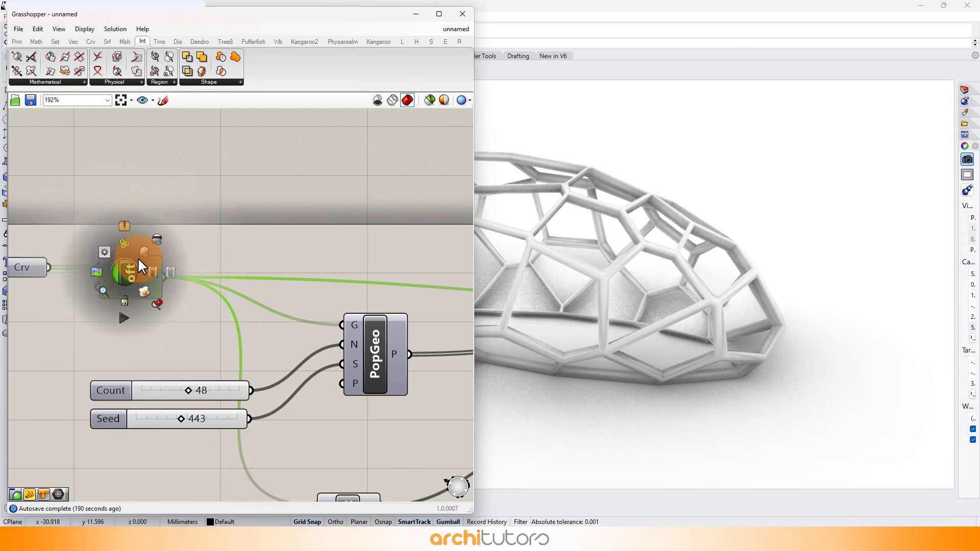
pyautogui.click(145, 252)
pyautogui.click(227, 203)
pyautogui.rightClick(132, 278)
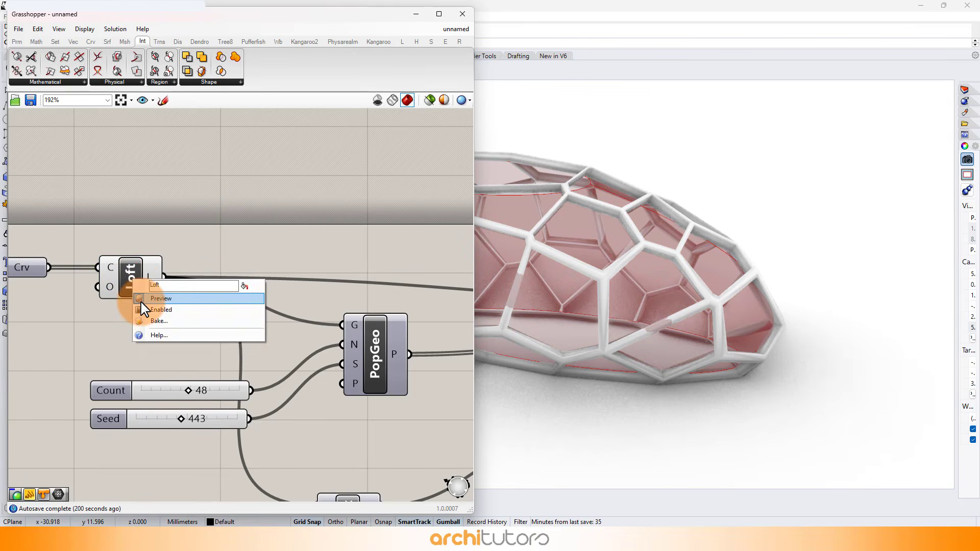
pyautogui.click(149, 323)
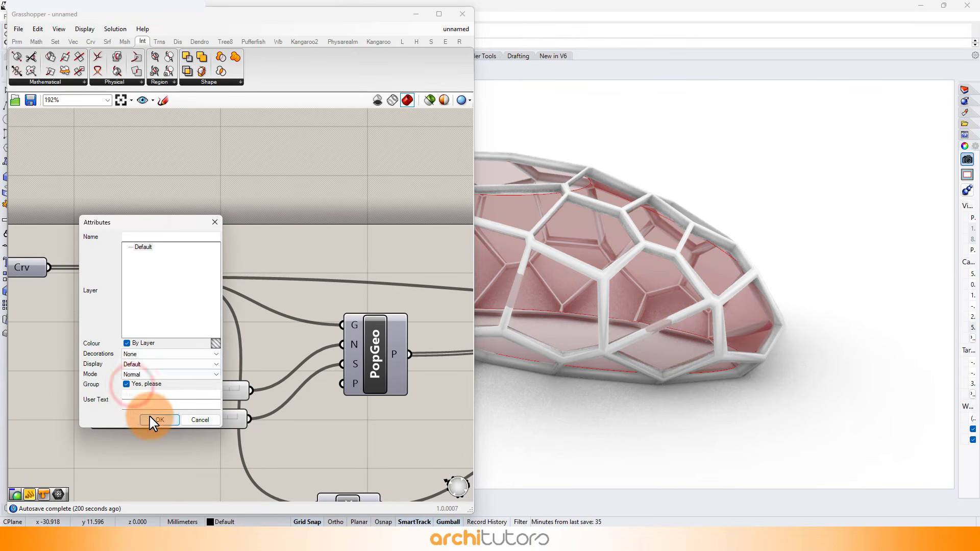
pyautogui.click(153, 419)
# Turn off the Loft component's preview and minimize Grasshopper to view the baked frame and surface in Rhino.
pyautogui.moveTo(262, 252); pyautogui.dragTo(113, 325)
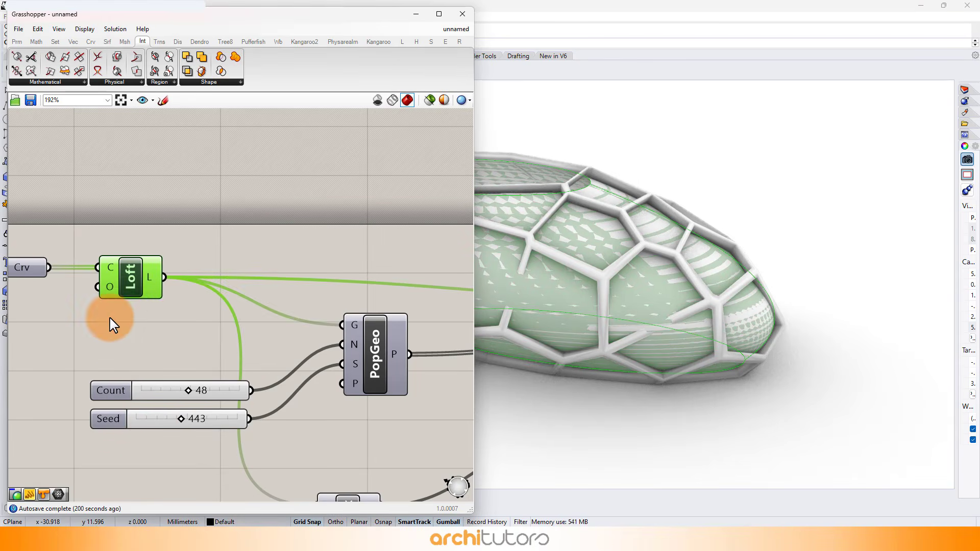
pyautogui.middleClick(164, 268)
pyautogui.click(194, 253)
pyautogui.click(274, 212)
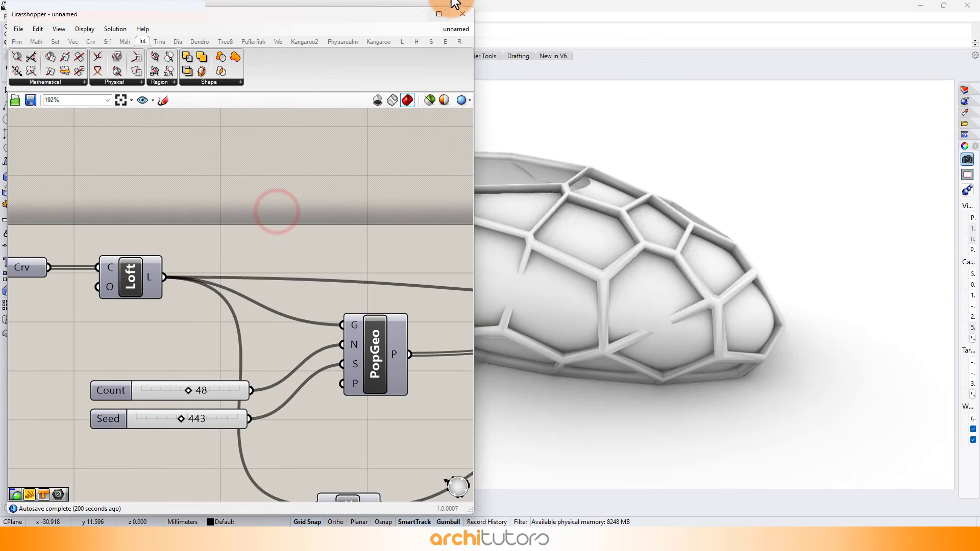
pyautogui.click(411, 15)
pyautogui.moveTo(430, 262); pyautogui.dragTo(572, 258, button='right')
pyautogui.moveTo(572, 259); pyautogui.dragTo(684, 219, button='right')
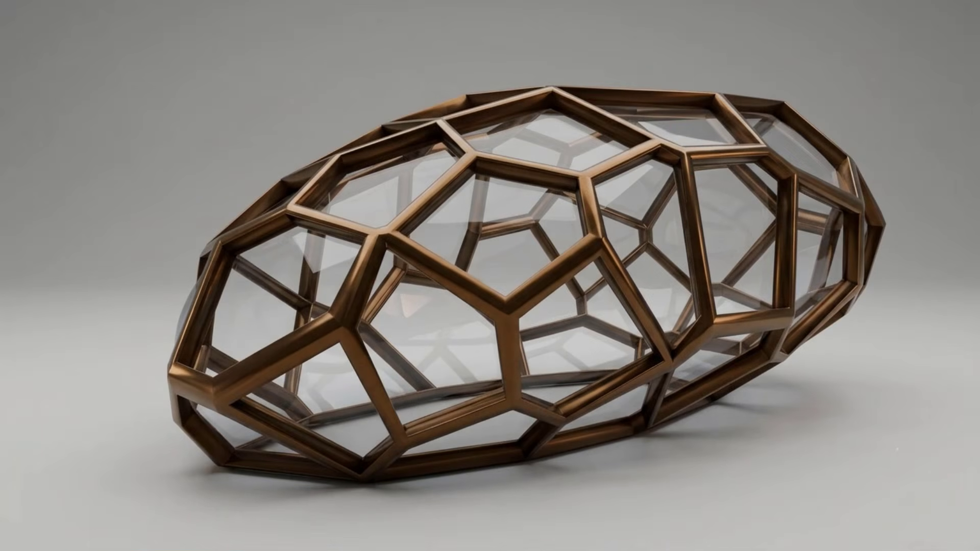